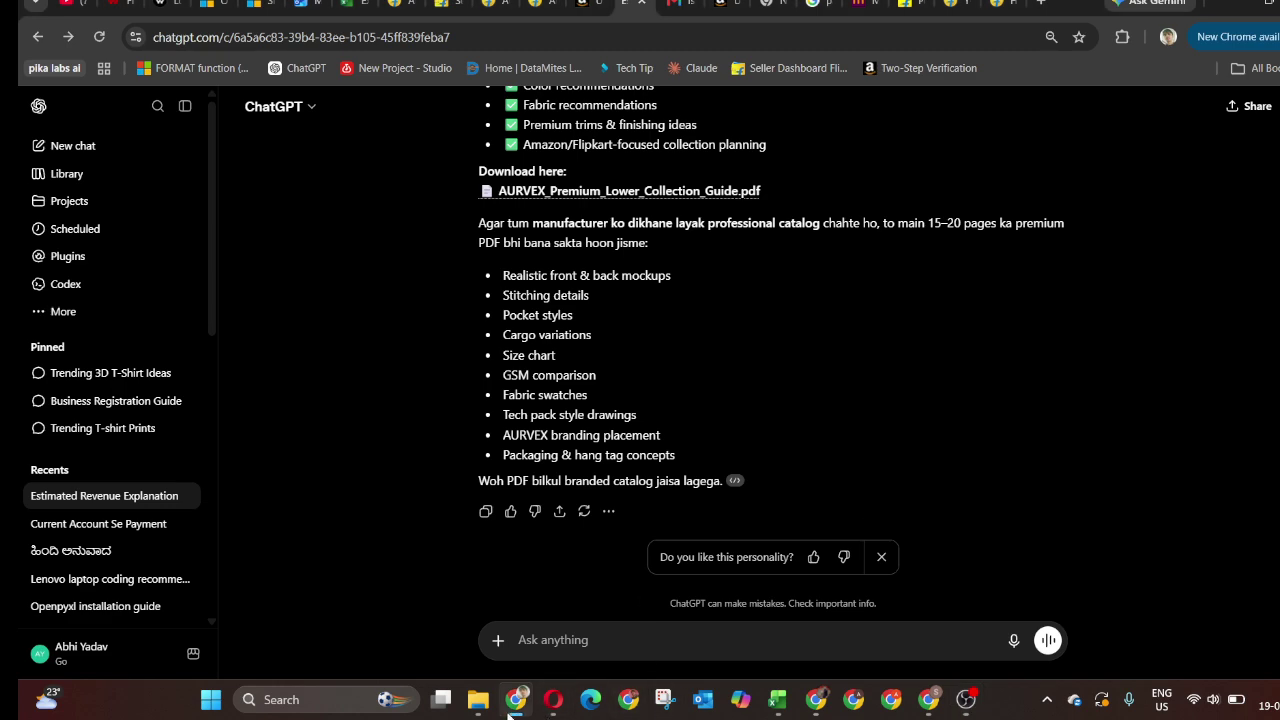
Open Day4_Lookup_Functions_Practice from the Downloads folder and look through its VLOOKUP, INDEX-MATCH and HLOOKUP & XLOOKUP sheets.
click(478, 699)
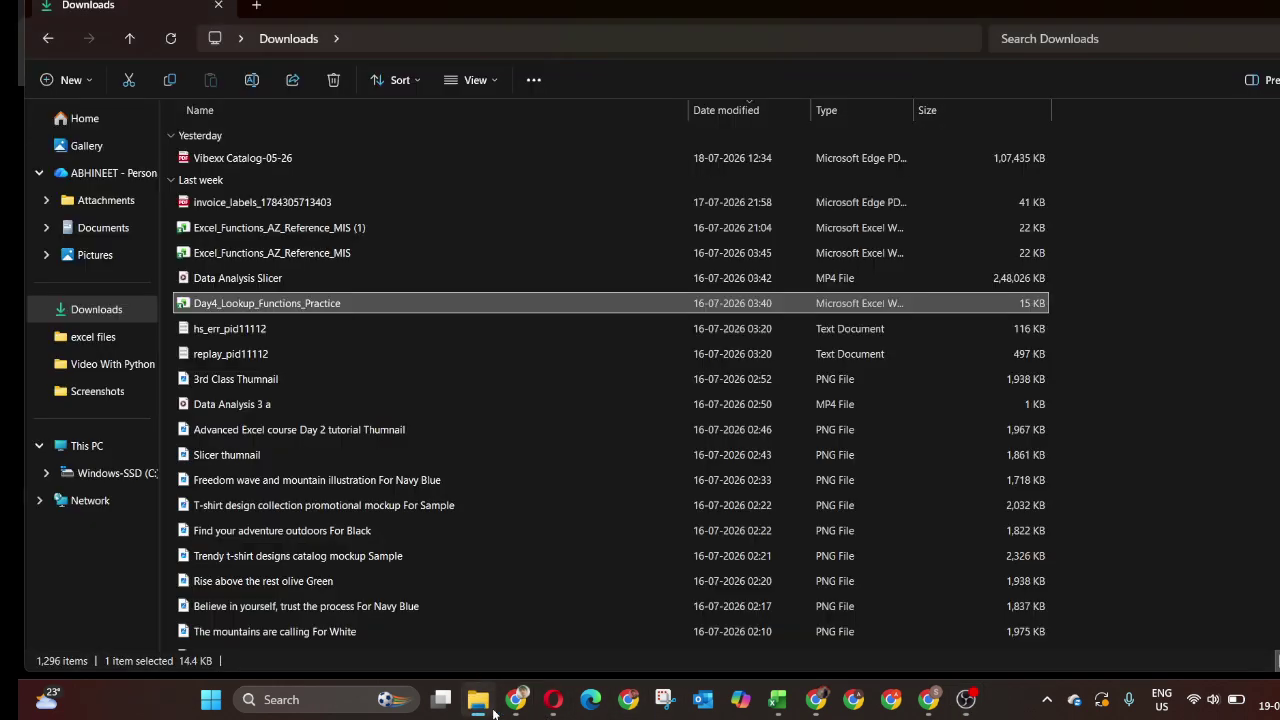
double_click(218, 306)
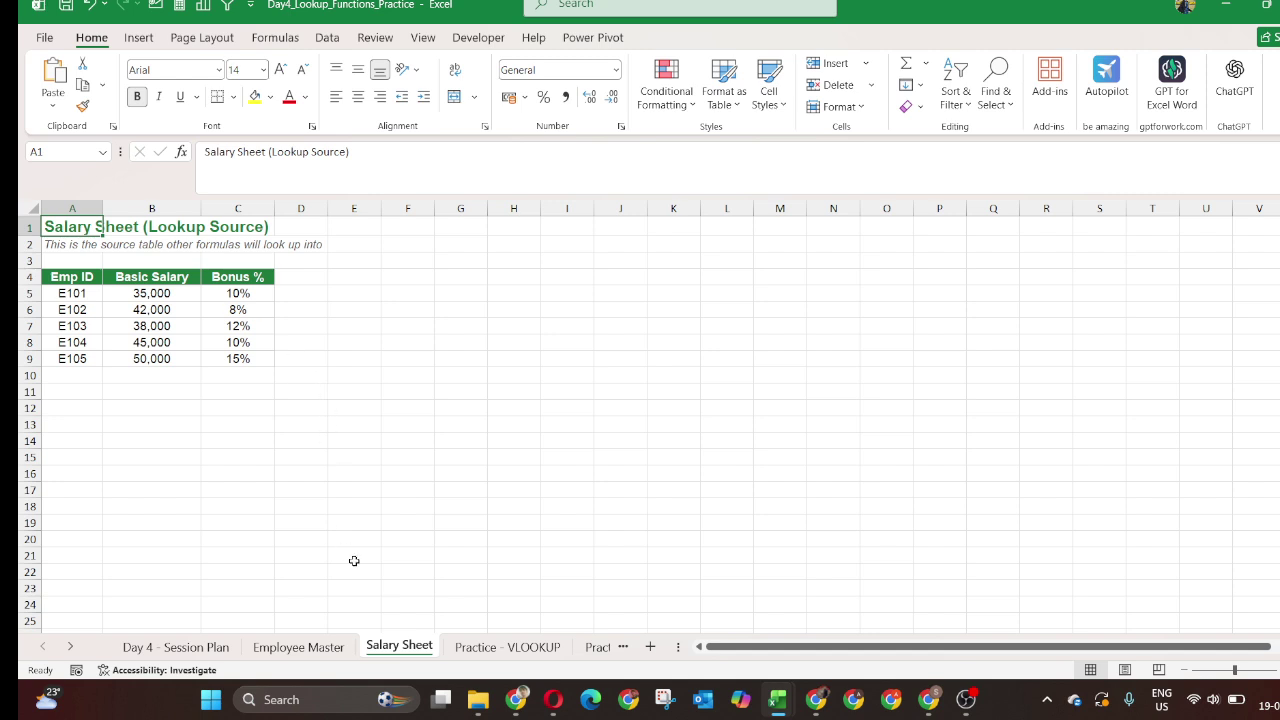
click(497, 658)
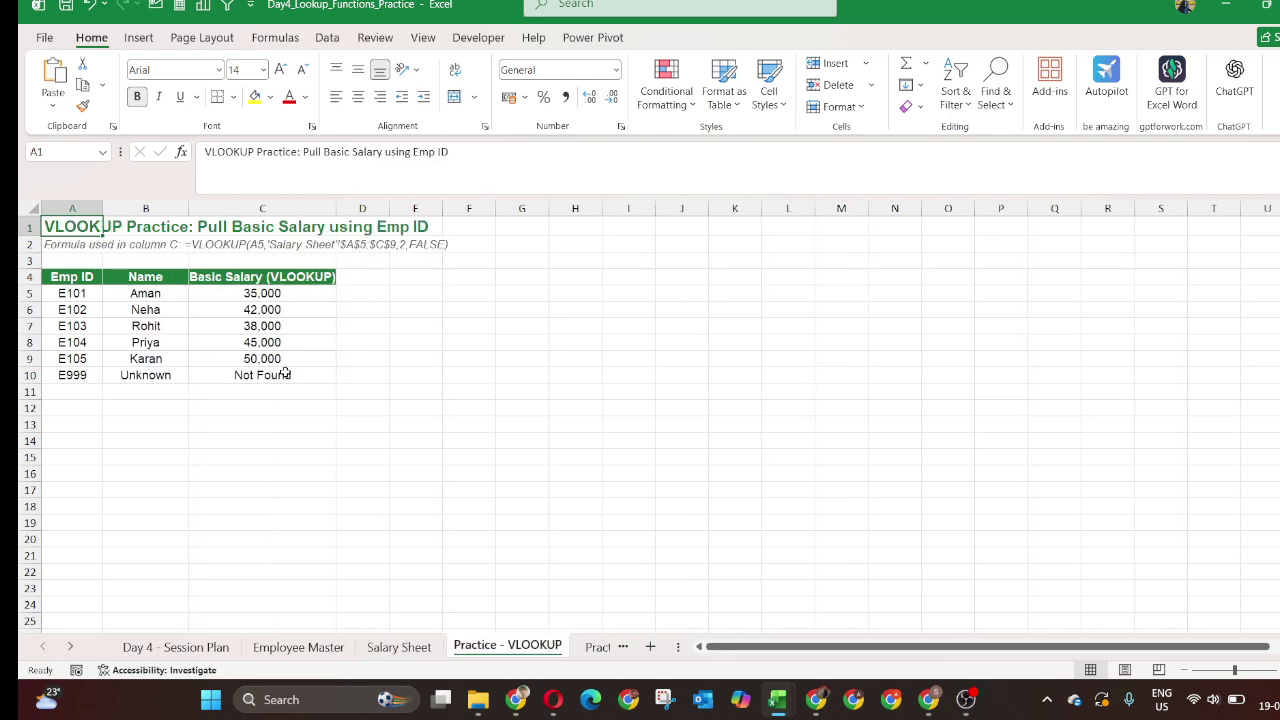
click(590, 647)
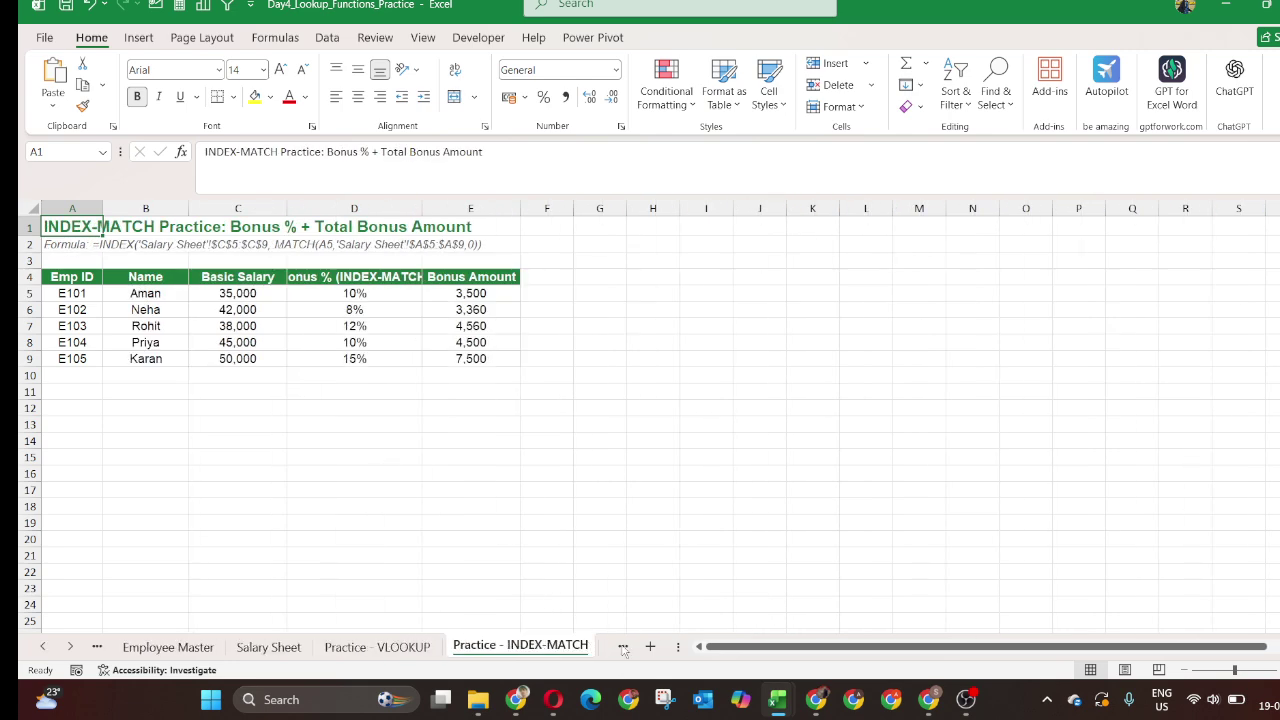
click(624, 650)
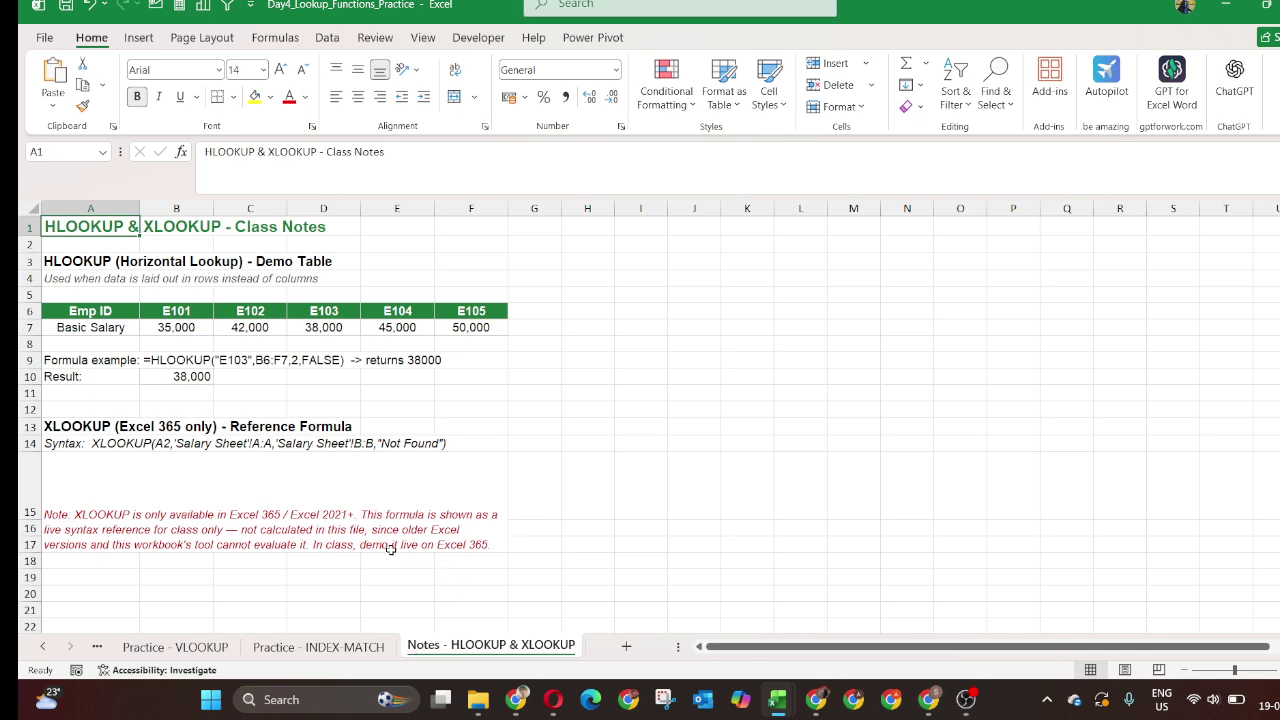
scroll(391, 550, left, 4)
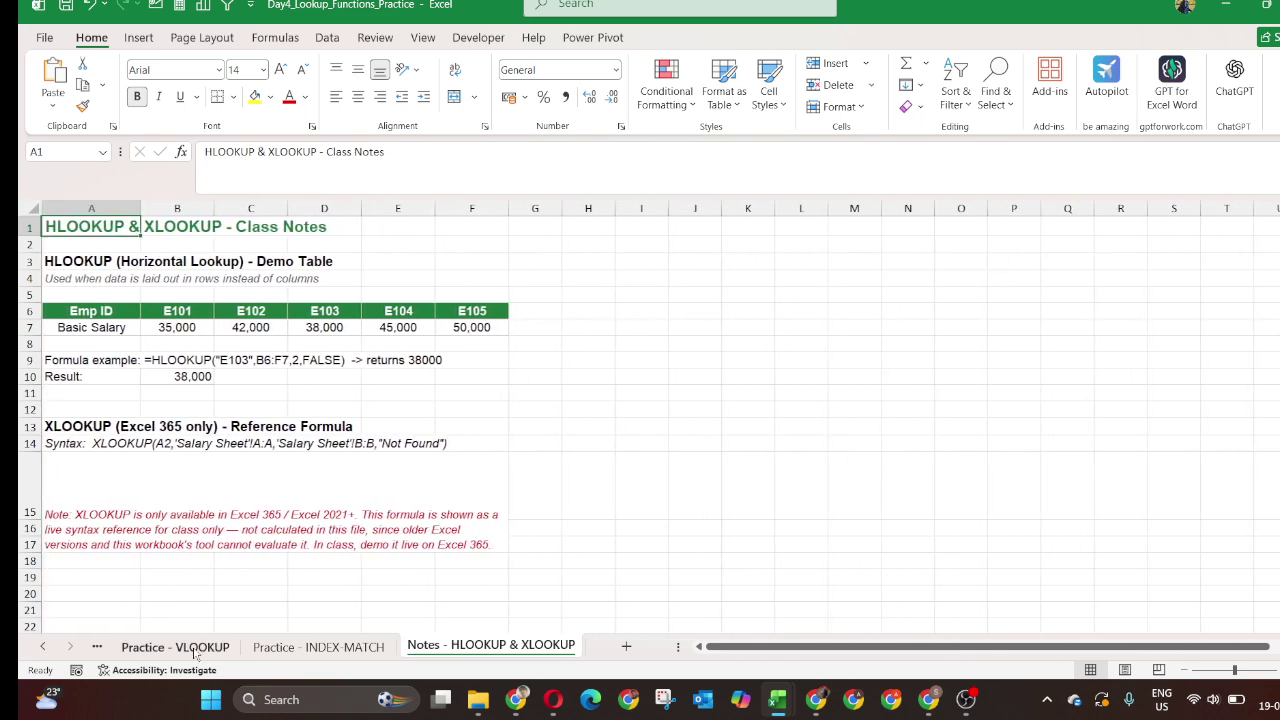
click(193, 649)
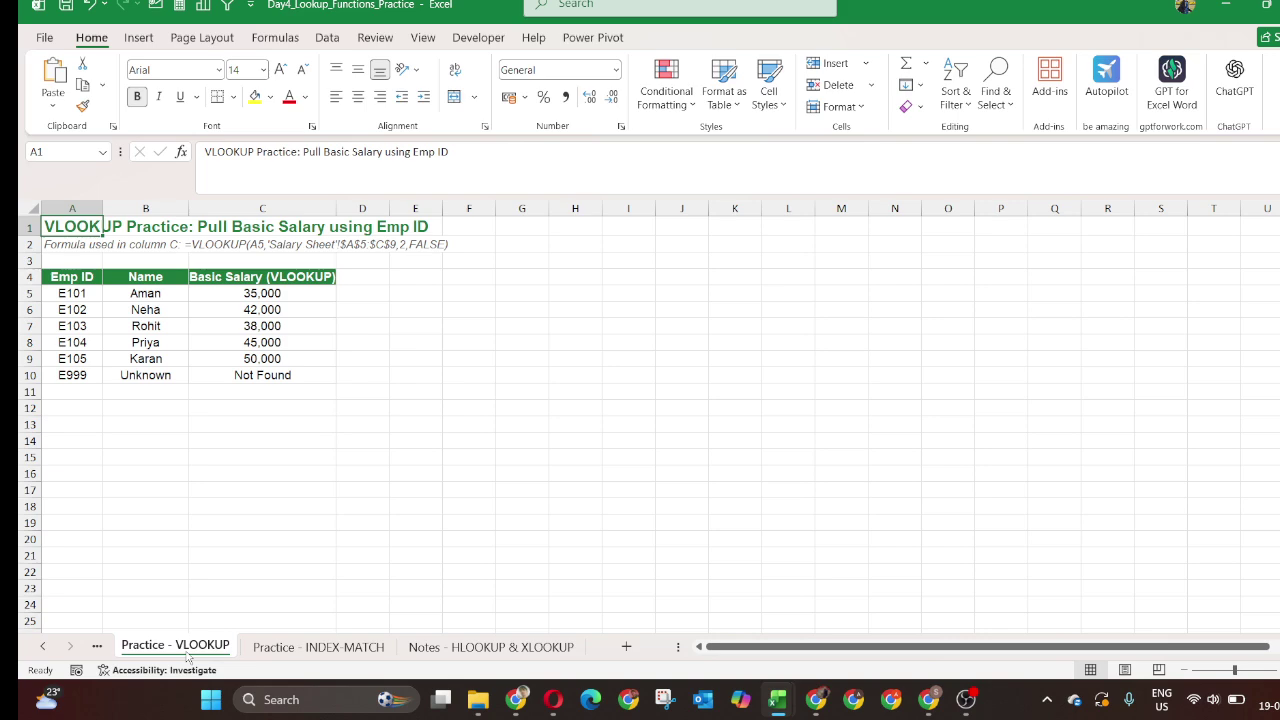
Open Excel_Functions_AZ_Reference_MIS (1) from the Downloads folder at its Lookup Reference sheet, declining the incoming WhatsApp call.
click(477, 699)
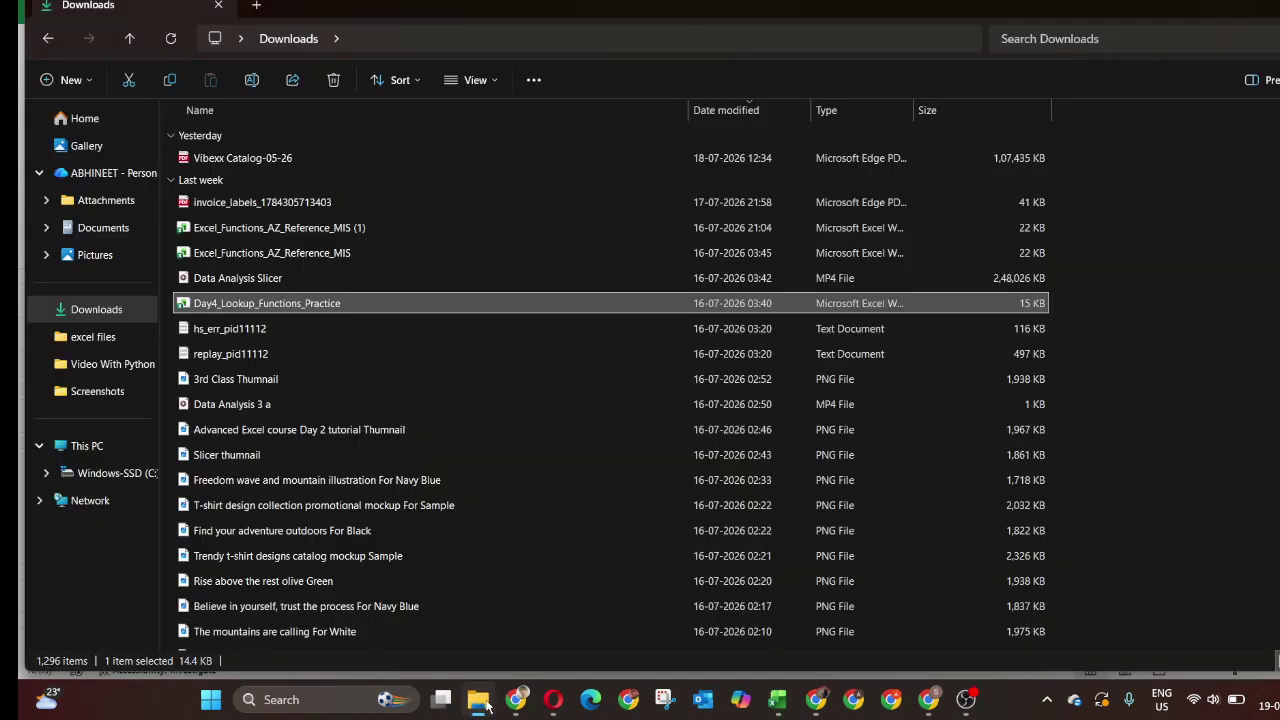
click(117, 312)
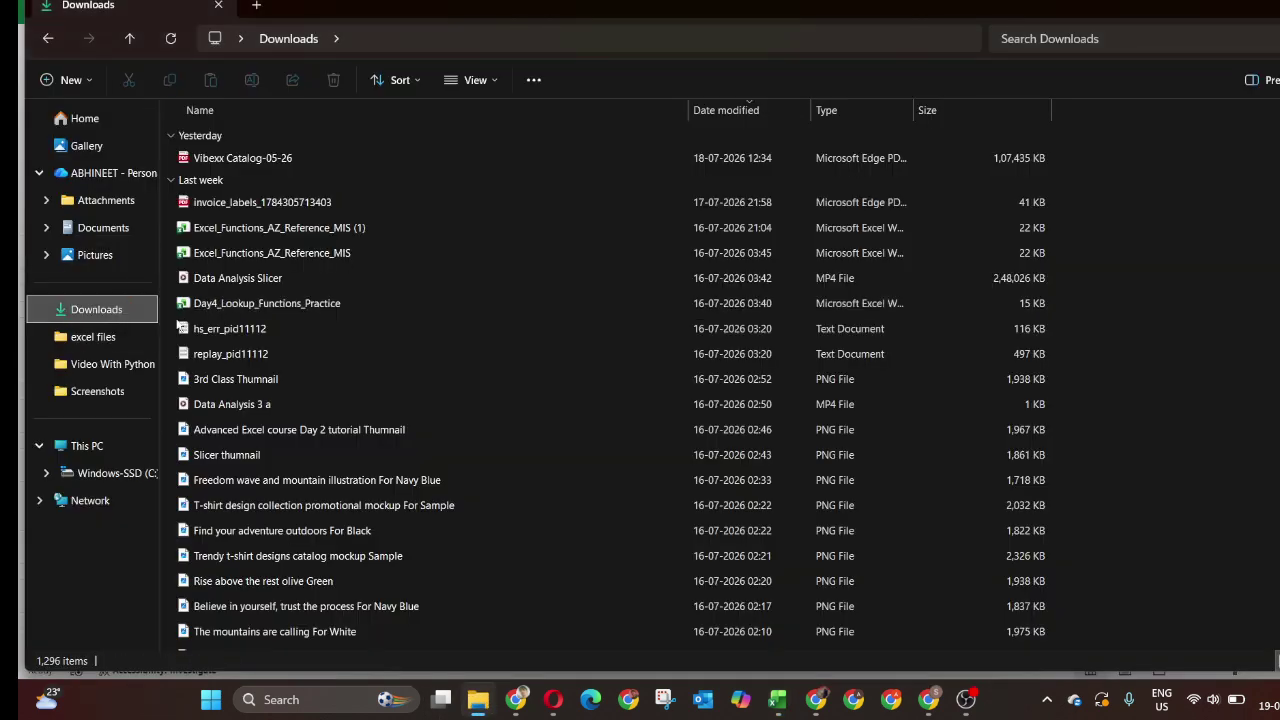
double_click(272, 227)
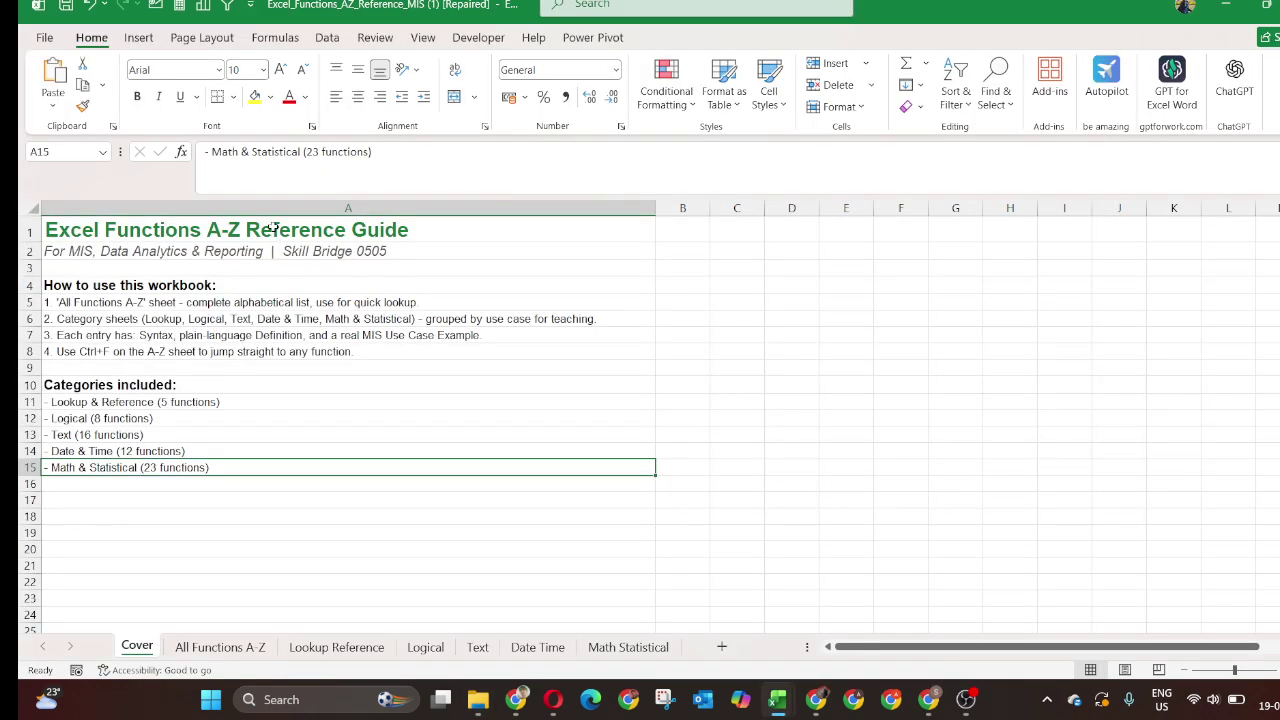
click(330, 650)
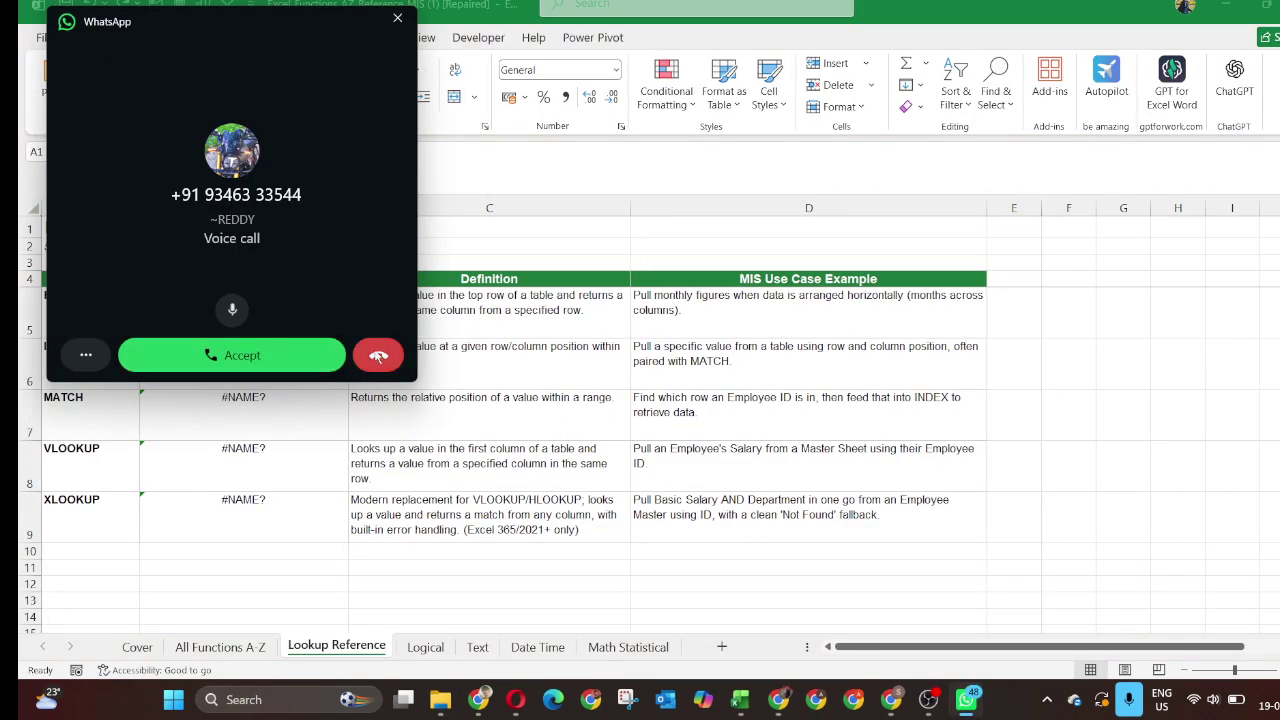
click(378, 356)
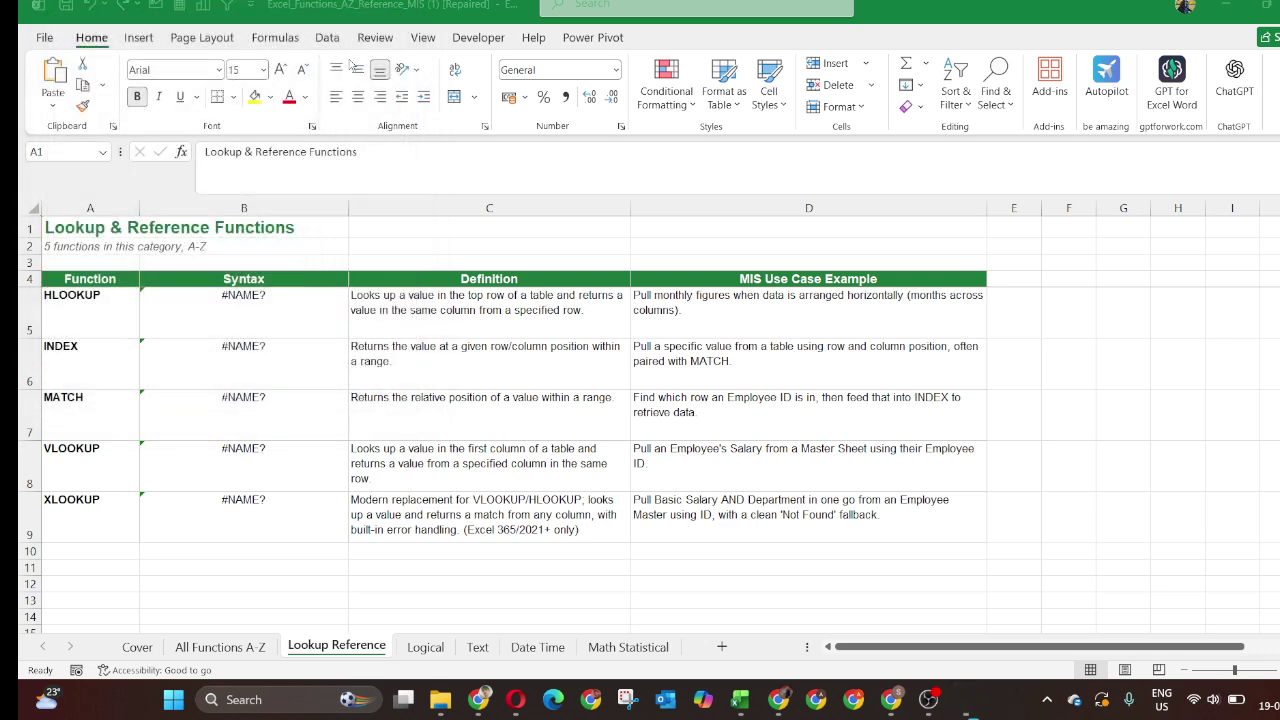
Examine the syntax, definitions and MIS use cases of the HLOOKUP, INDEX and MATCH functions.
click(210, 308)
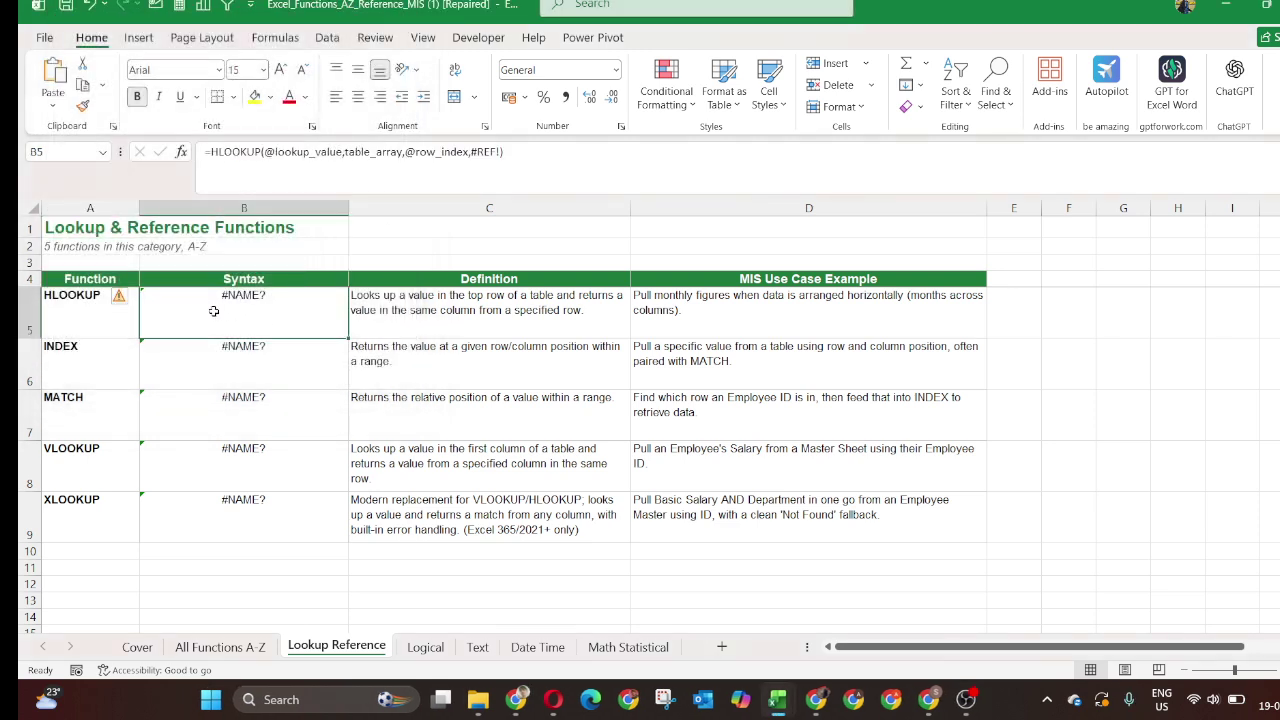
click(413, 313)
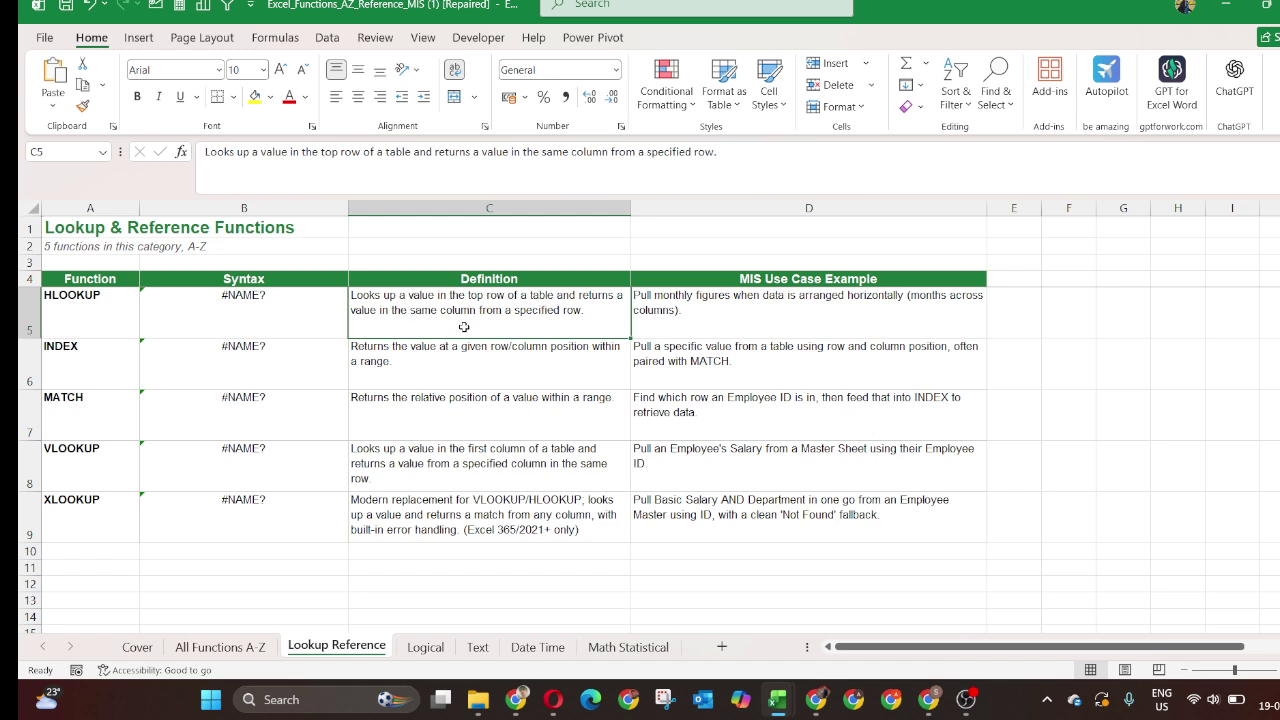
click(703, 302)
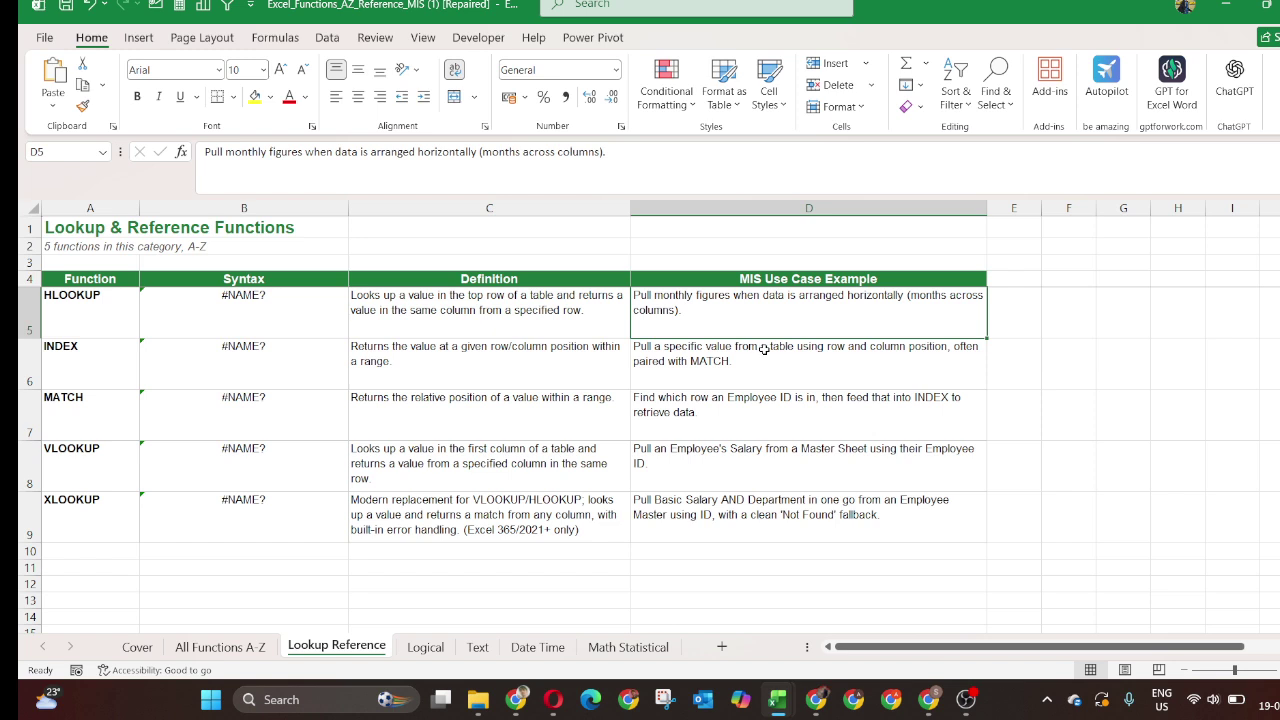
click(397, 364)
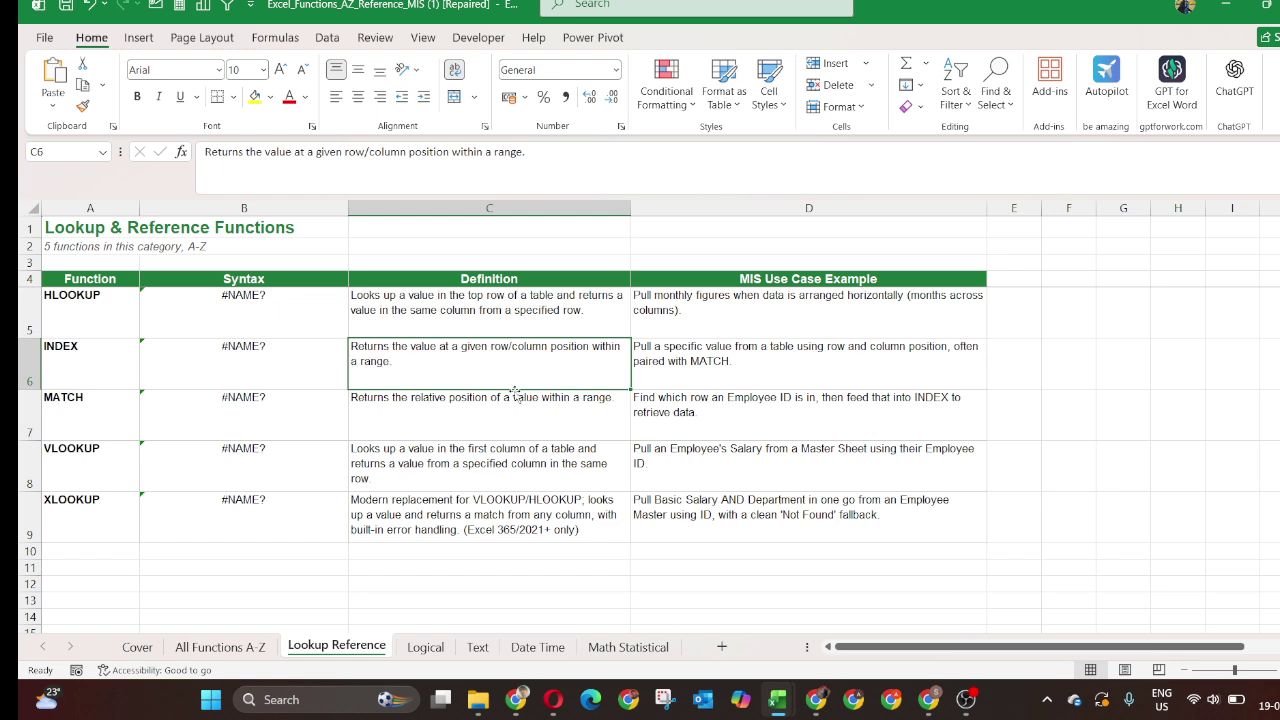
click(663, 366)
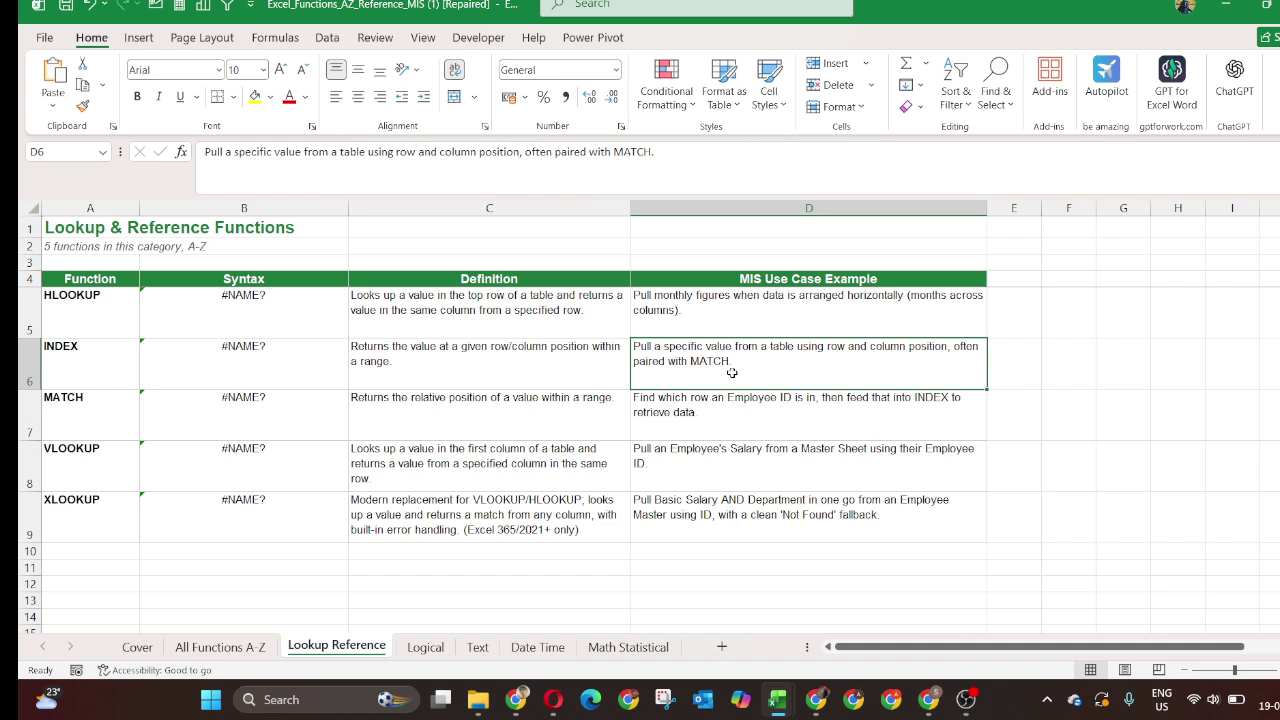
click(343, 412)
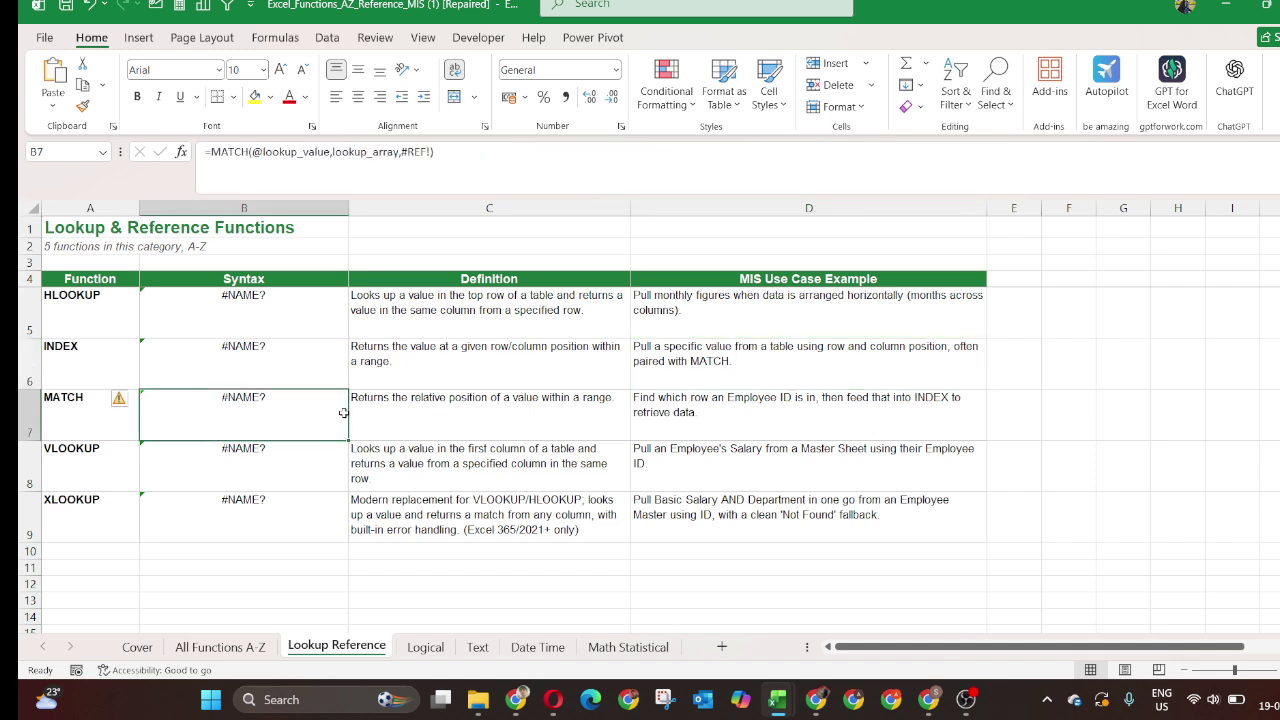
click(432, 413)
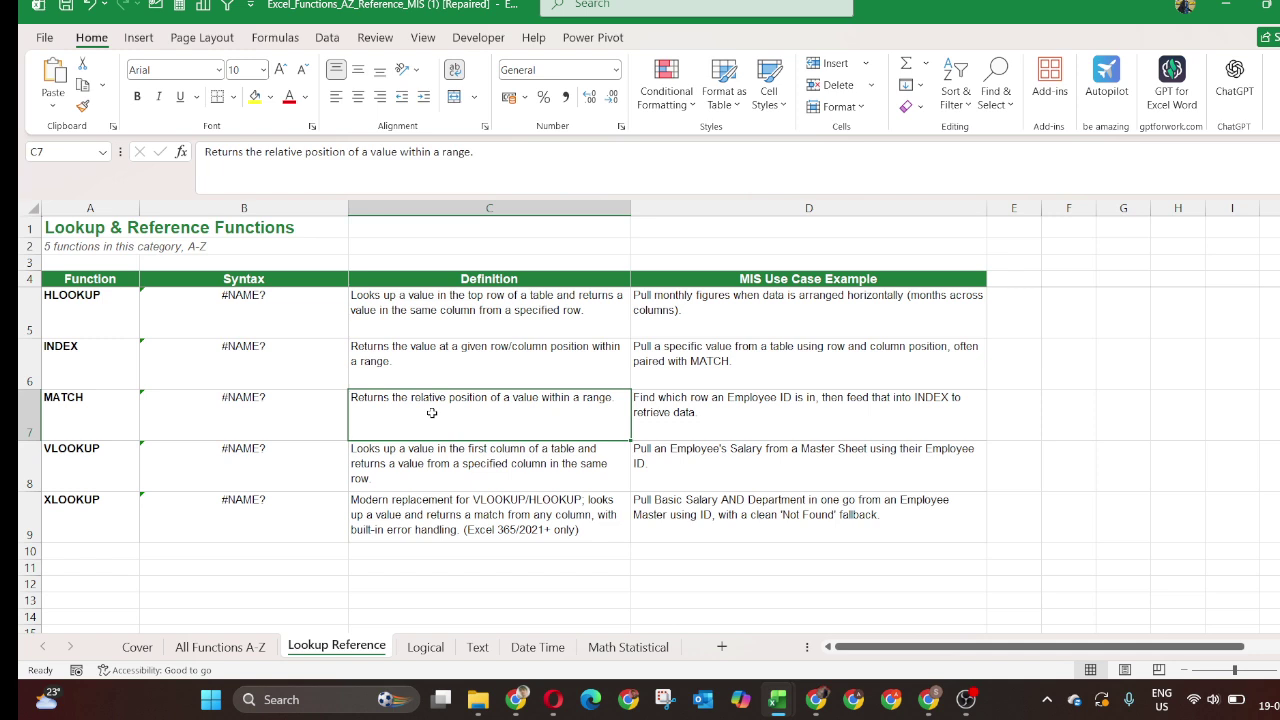
click(686, 418)
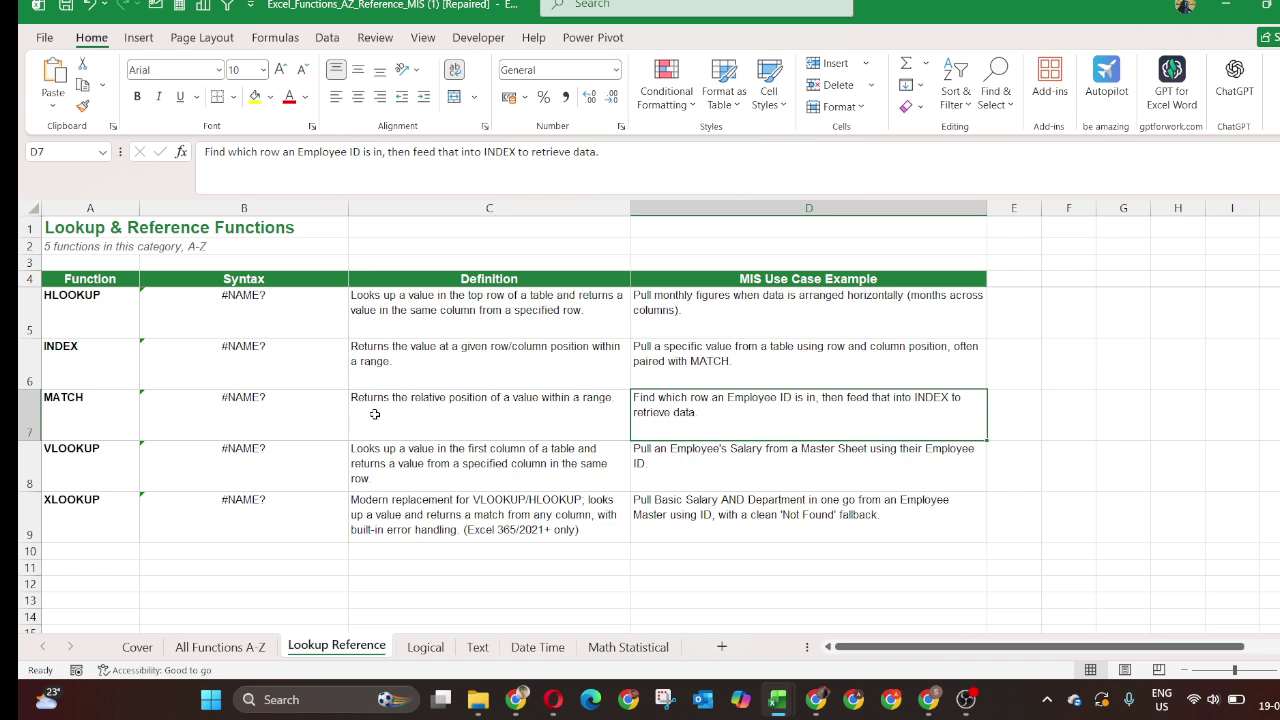
Examine the VLOOKUP and XLOOKUP definitions and the XLOOKUP use case, comparing them with the other listed functions.
click(101, 463)
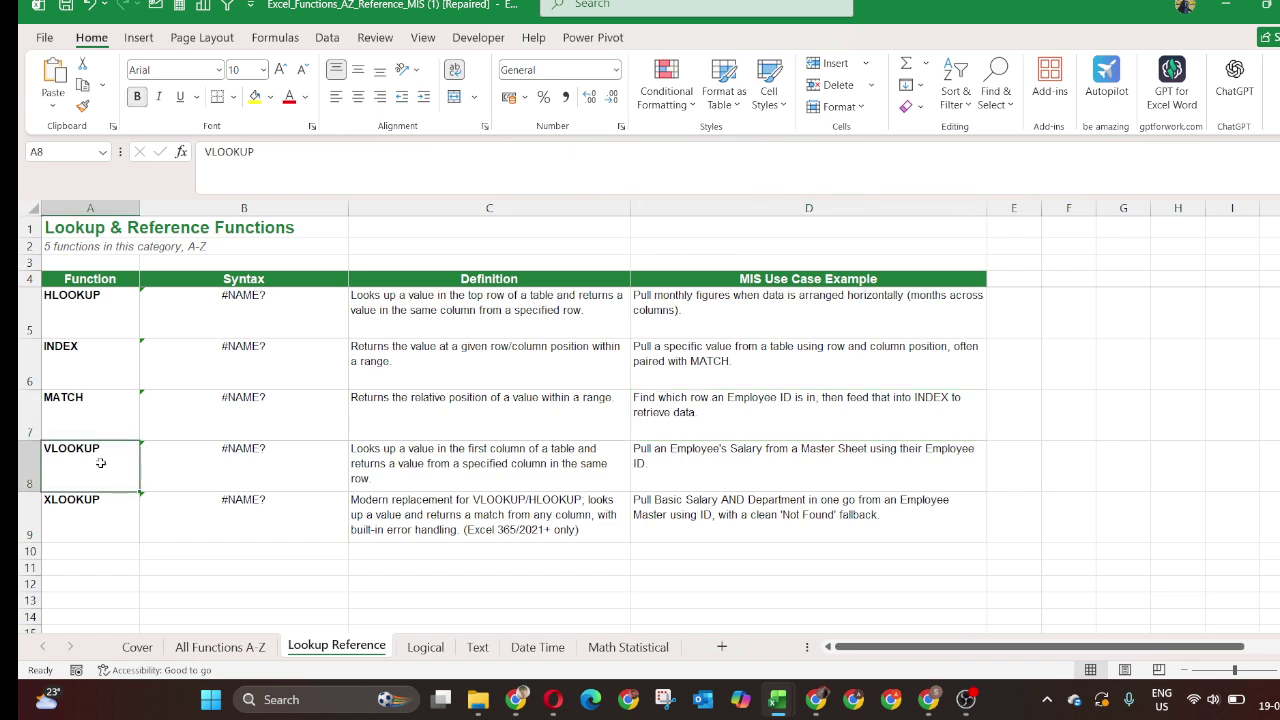
click(410, 456)
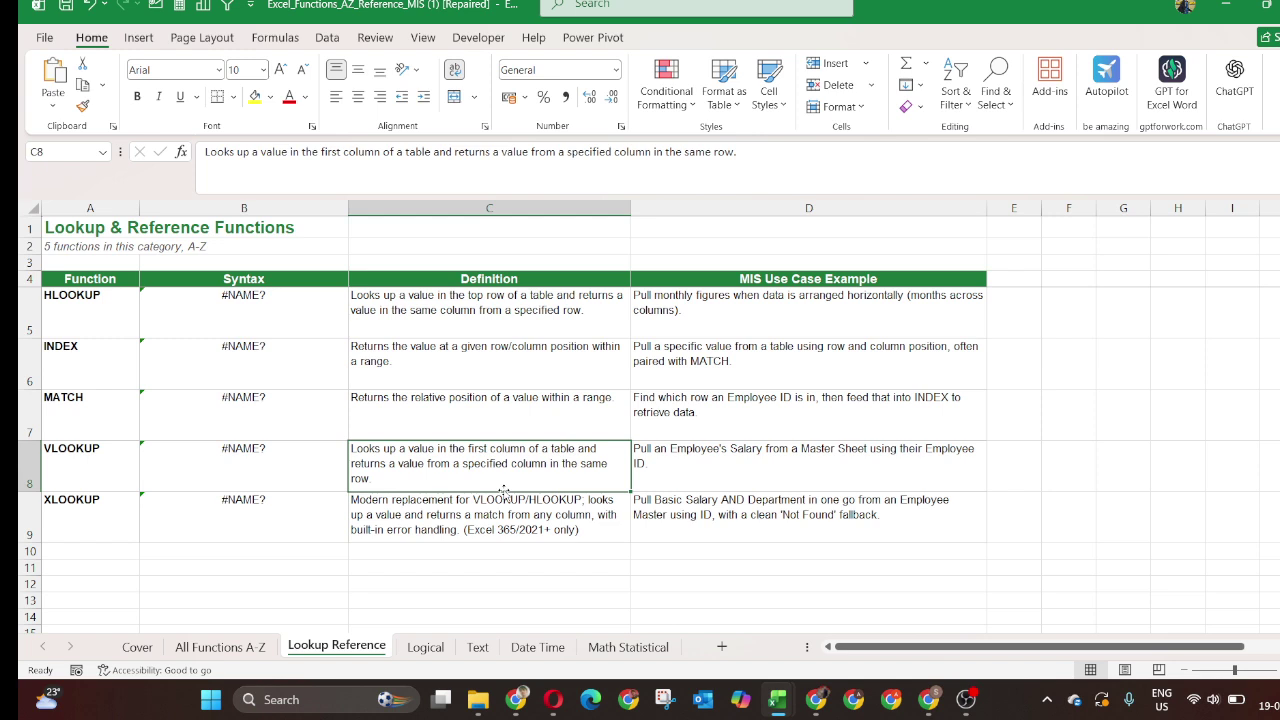
click(367, 514)
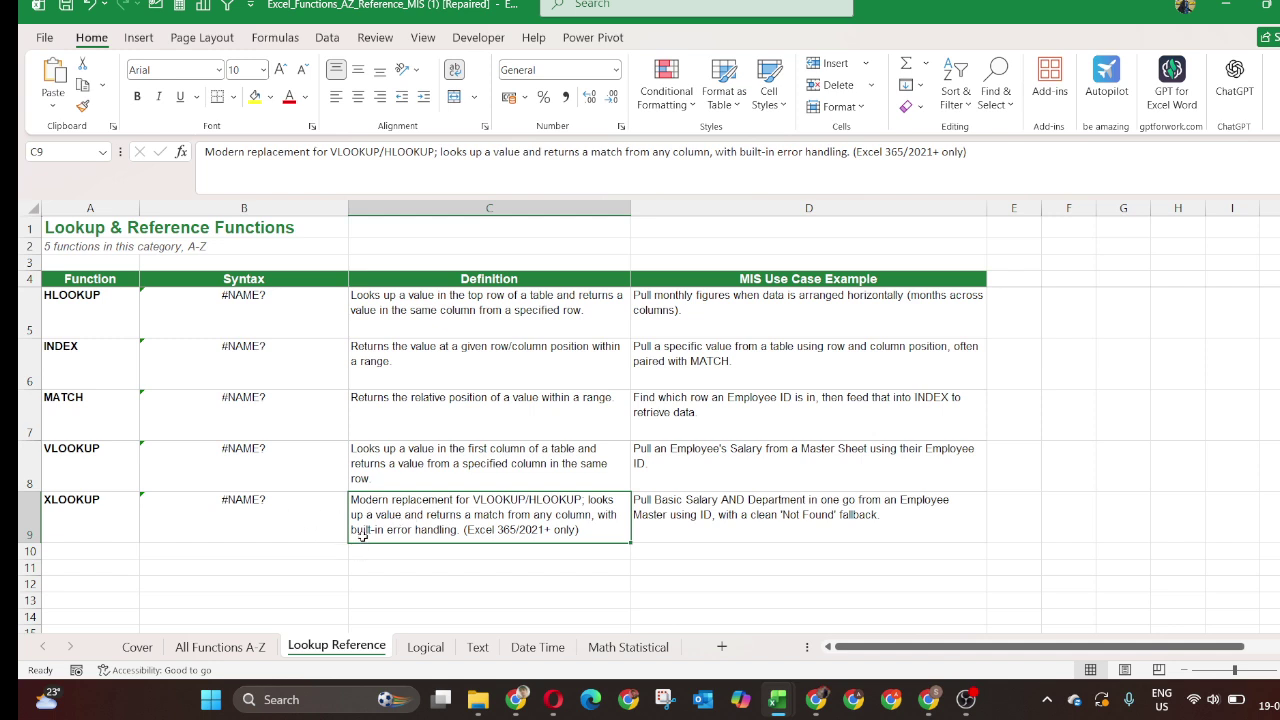
drag(82, 290, 95, 444)
click(88, 519)
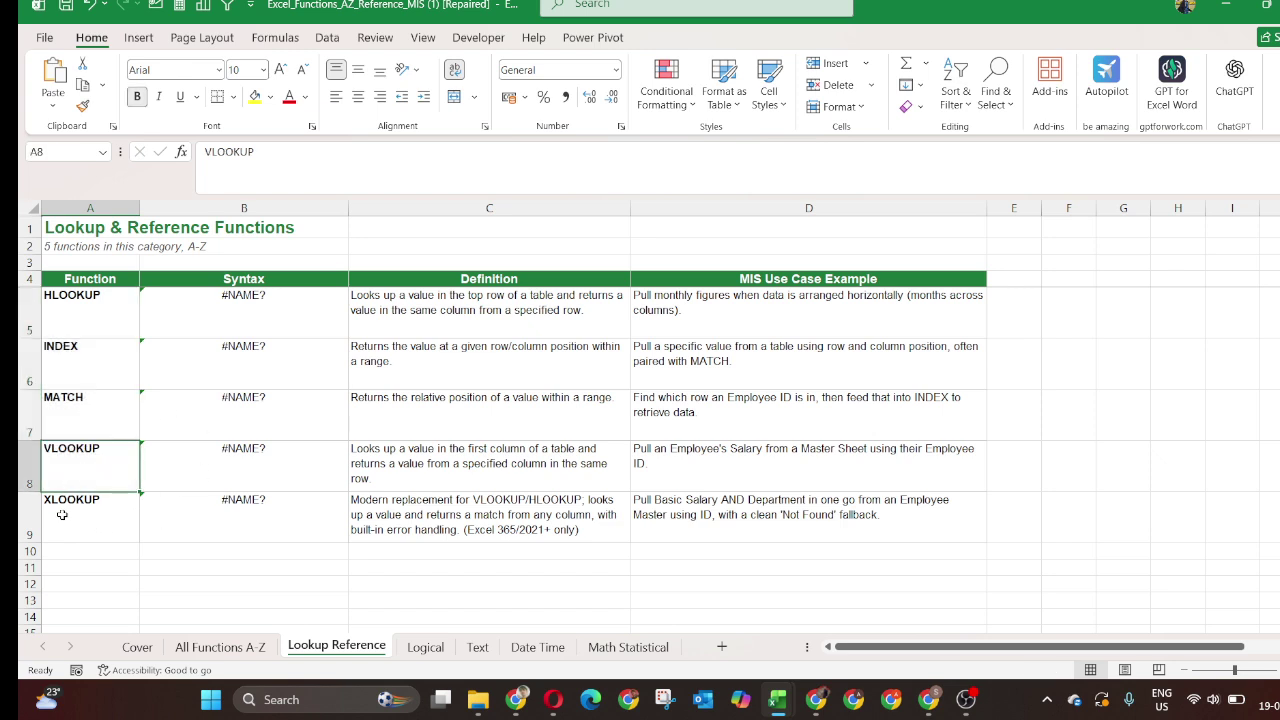
click(385, 505)
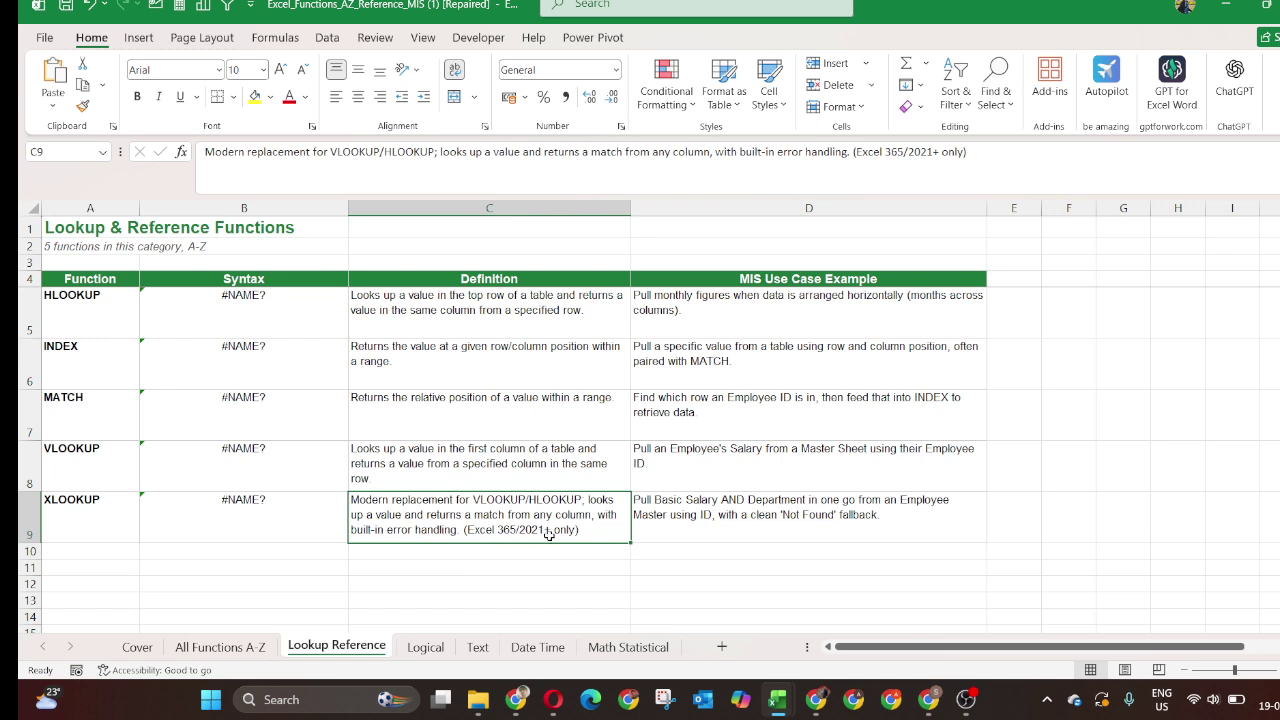
click(644, 535)
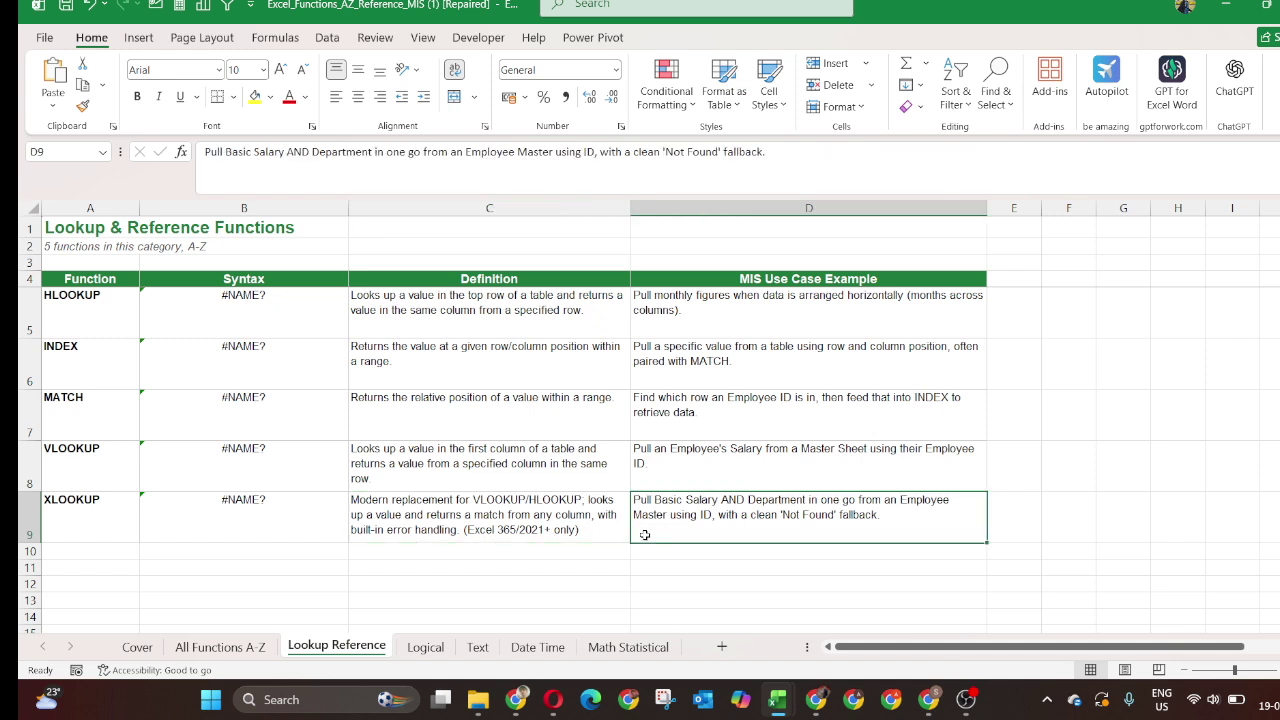
click(57, 290)
drag(57, 290, 783, 499)
click(783, 499)
click(68, 497)
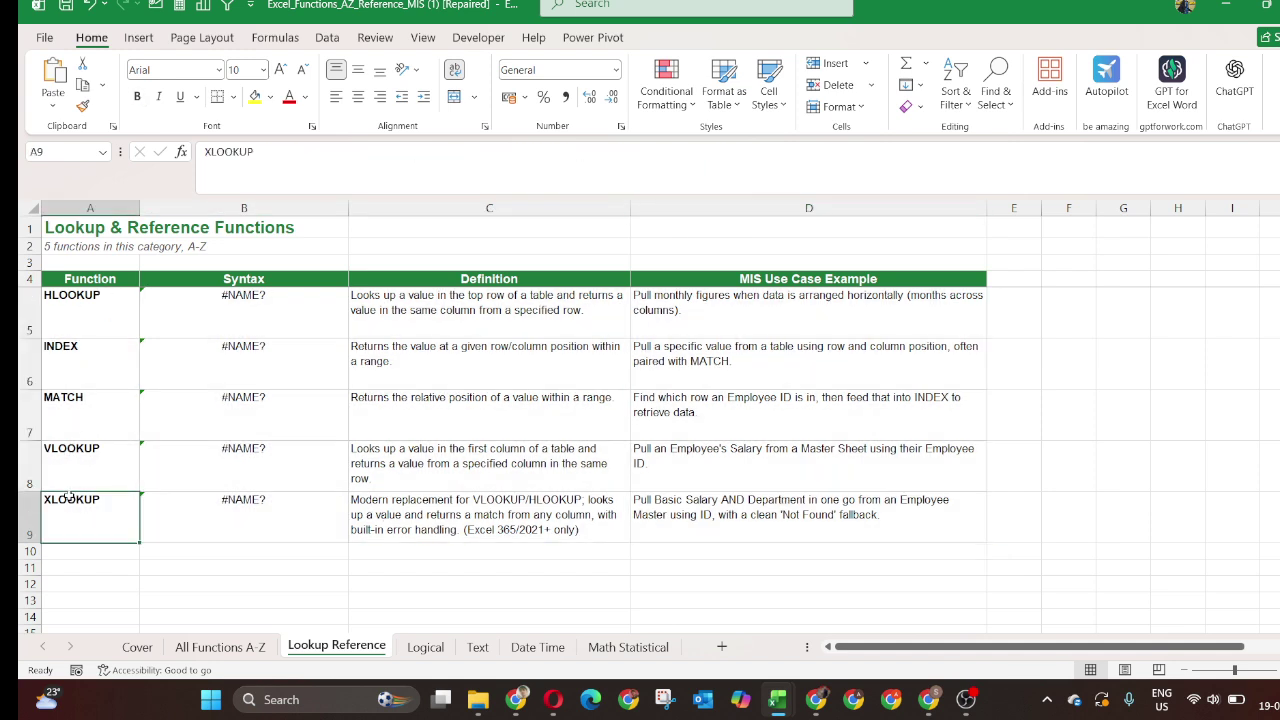
Switch to the Day4_Lookup_Functions_Practice workbook, inspect the VLOOKUP formula in C7 and select the range B5:C9.
key(alt+Tab)
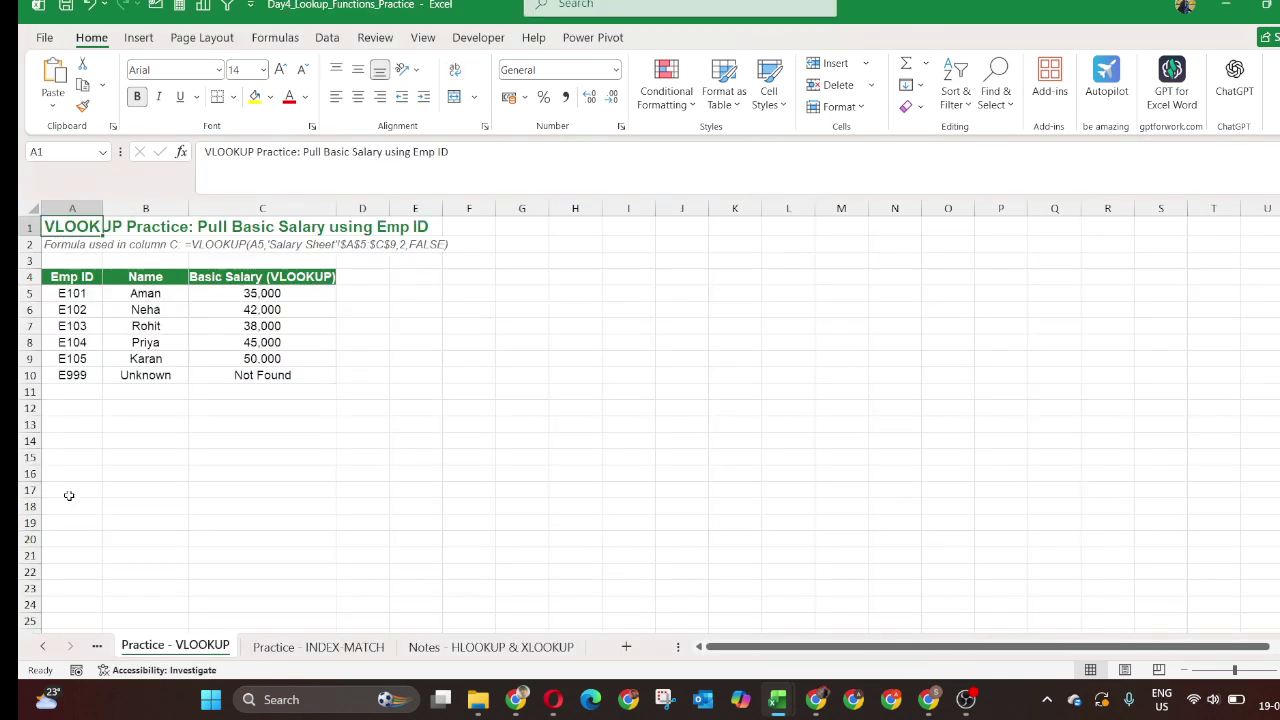
click(221, 328)
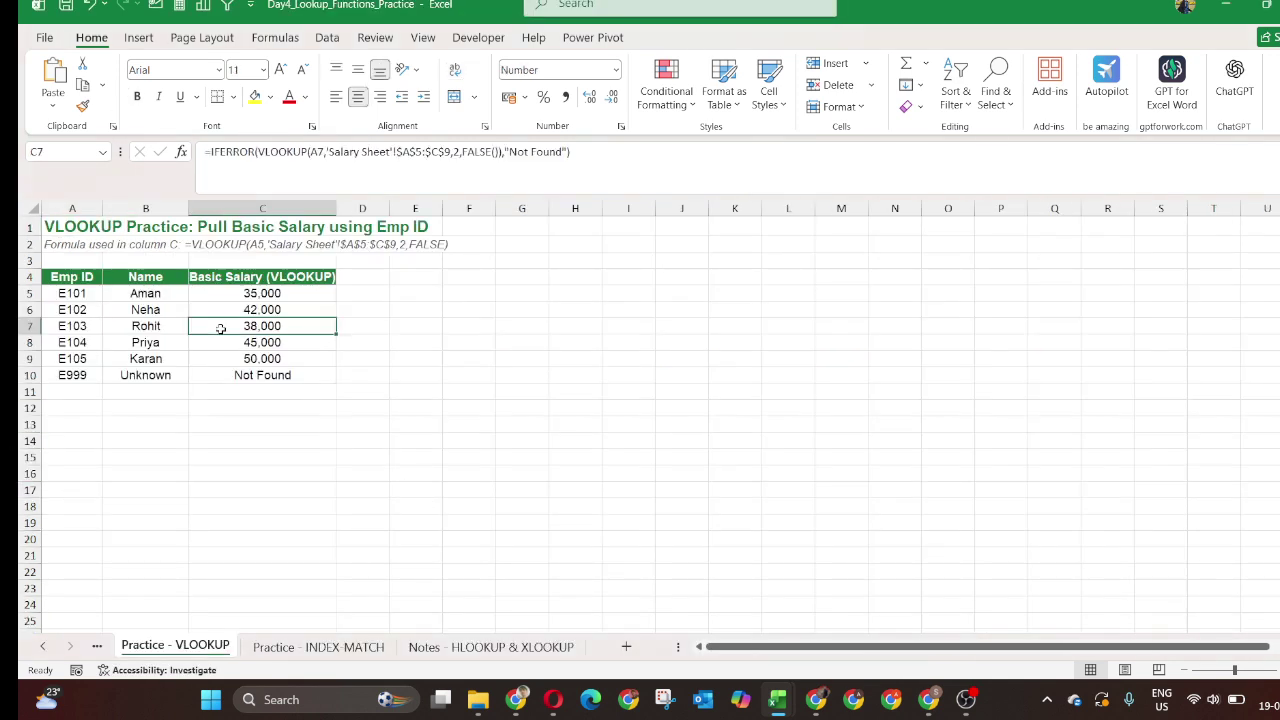
click(125, 345)
key(Up)
key(Up)
key(Up)
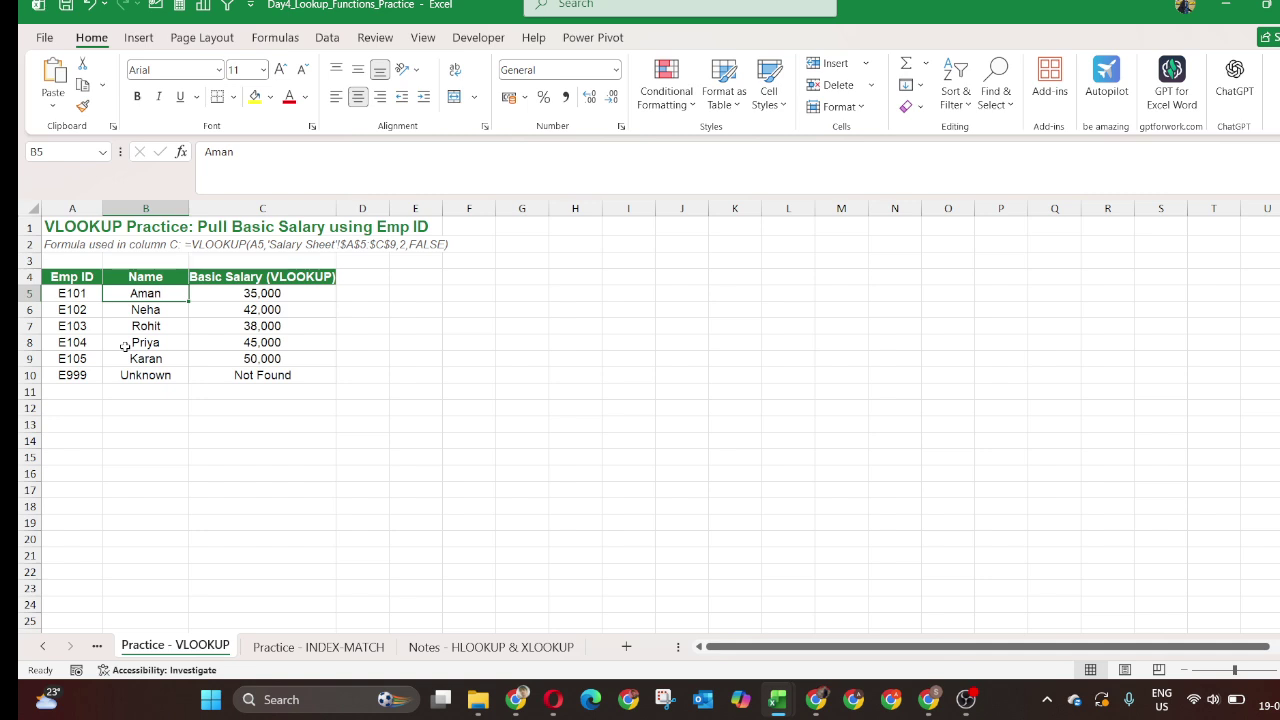
key(shift+Right)
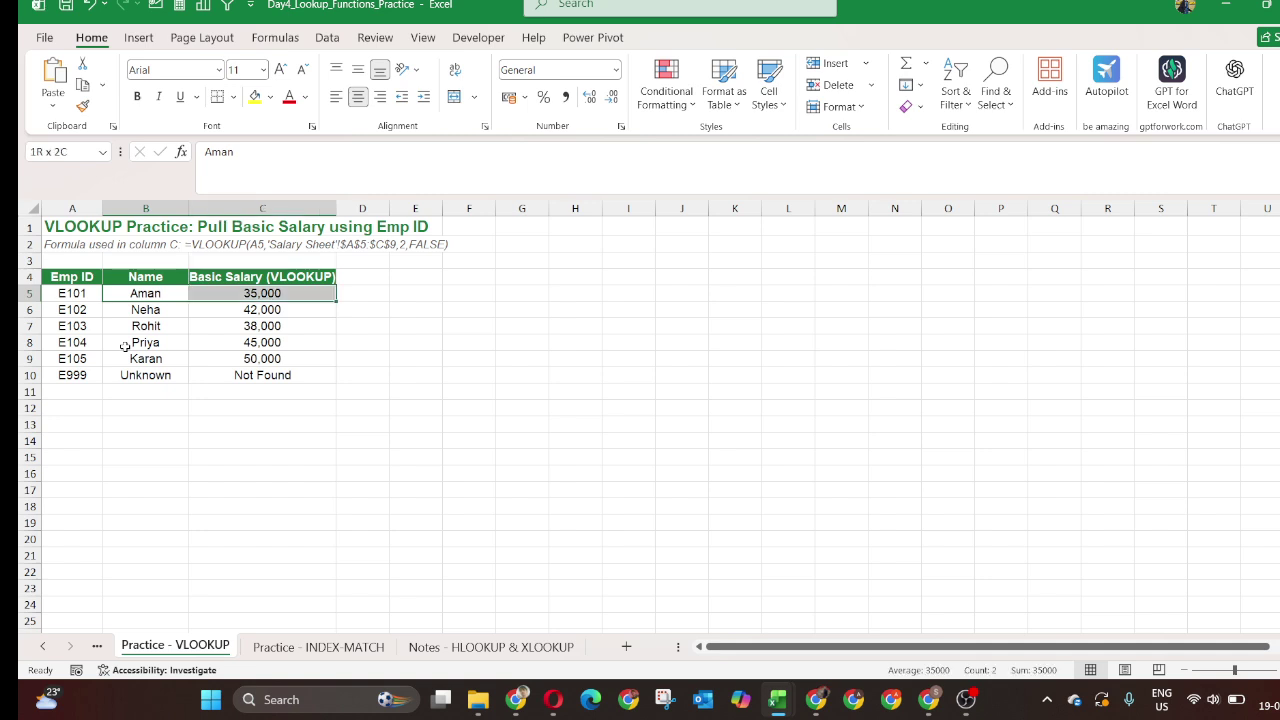
key(shift+Down)
key(shift+Down)
key(shift+Down)
key(shift+Down)
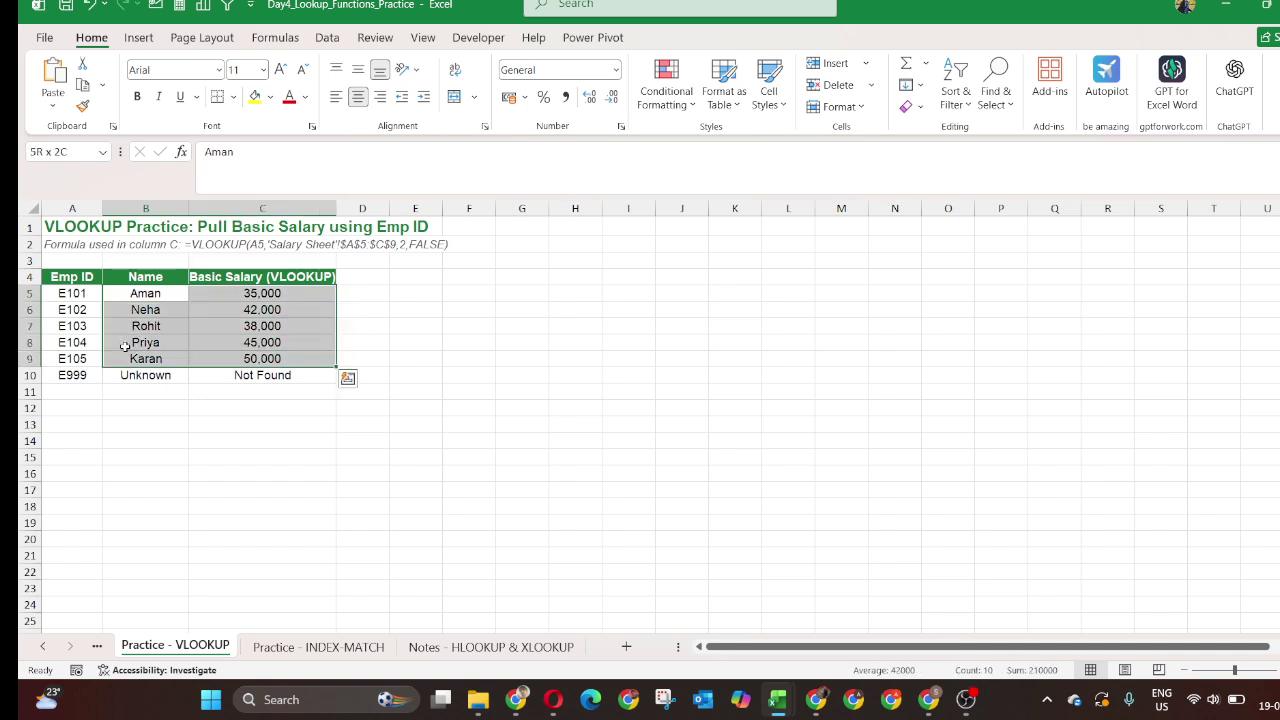
key(Down)
text(0)
key(Up)
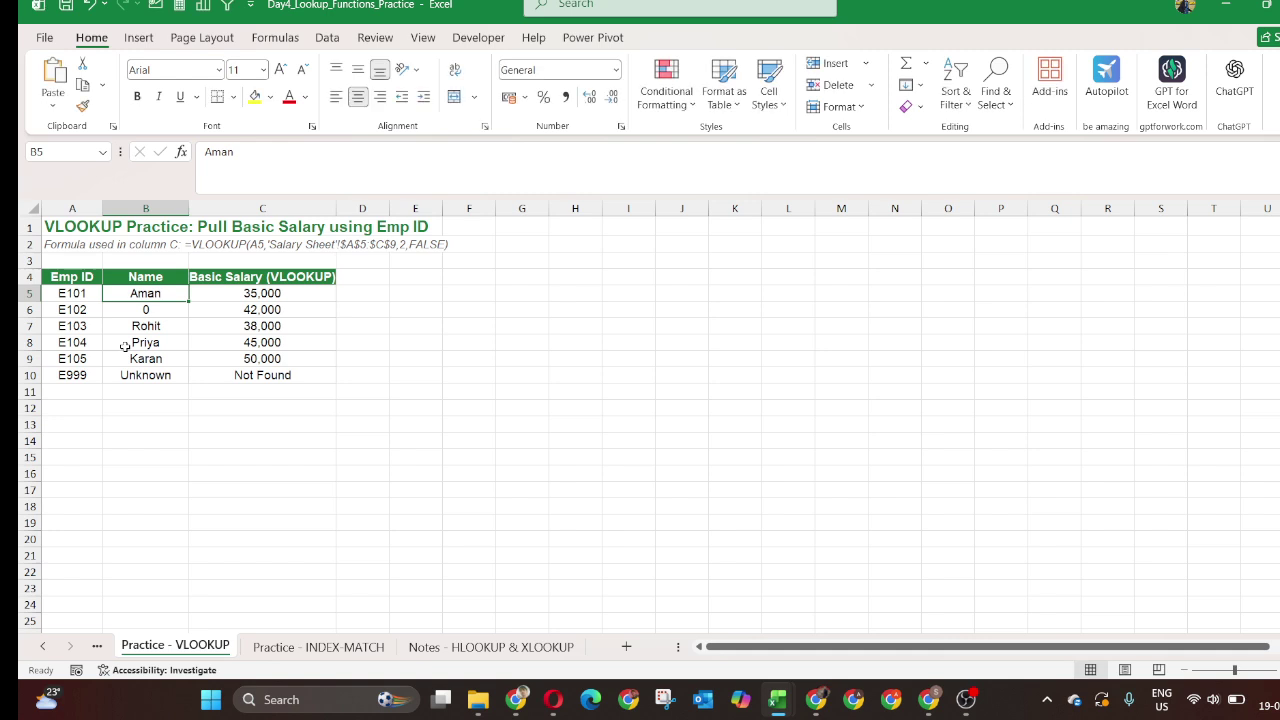
key(Down)
key(ctrl+z)
Select the names and basic salaries in B5:C10 of the VLOOKUP practice table, including the unknown employee's row.
key(Up)
key(Right)
key(Left)
key(shift+Right)
key(shift+Down)
key(shift+Down)
key(shift+Down)
key(shift+Down)
key(shift+Down)
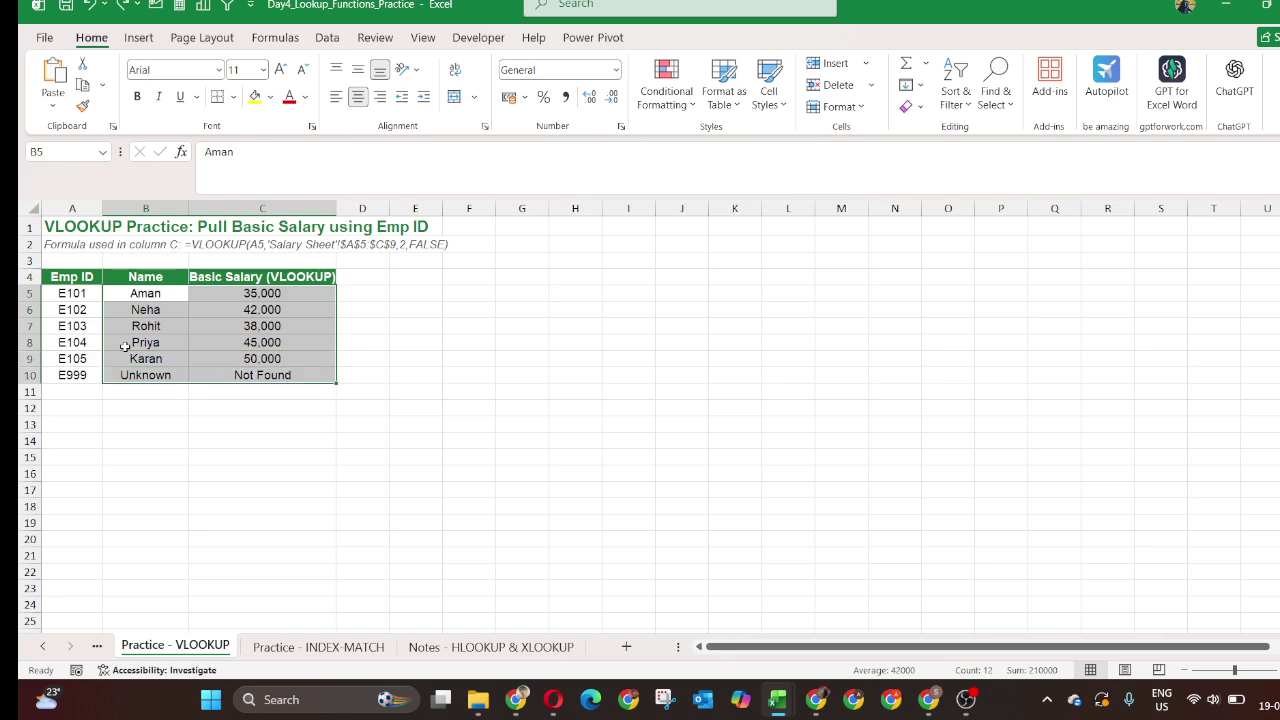
Examine the INDEX-MATCH practice, HLOOKUP & XLOOKUP notes, Salary Sheet, Employee Master and Day 4 - Session Plan sheets.
click(306, 650)
click(492, 647)
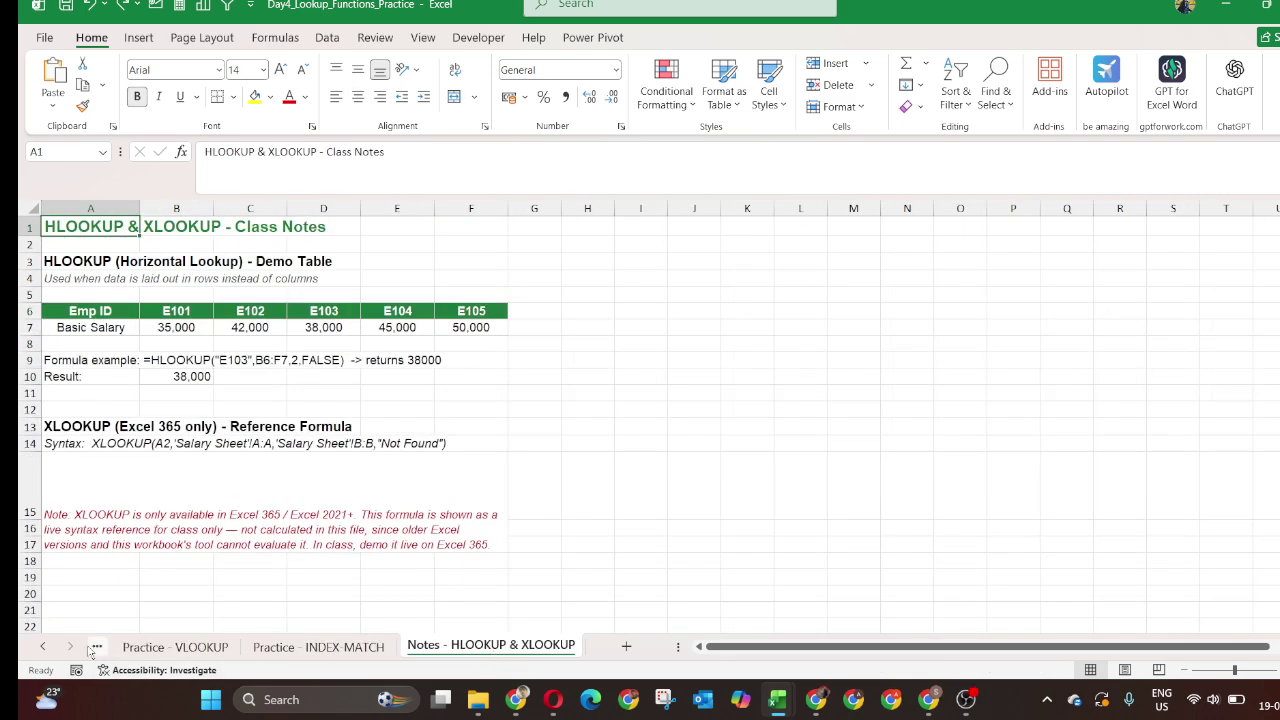
click(41, 647)
click(41, 647)
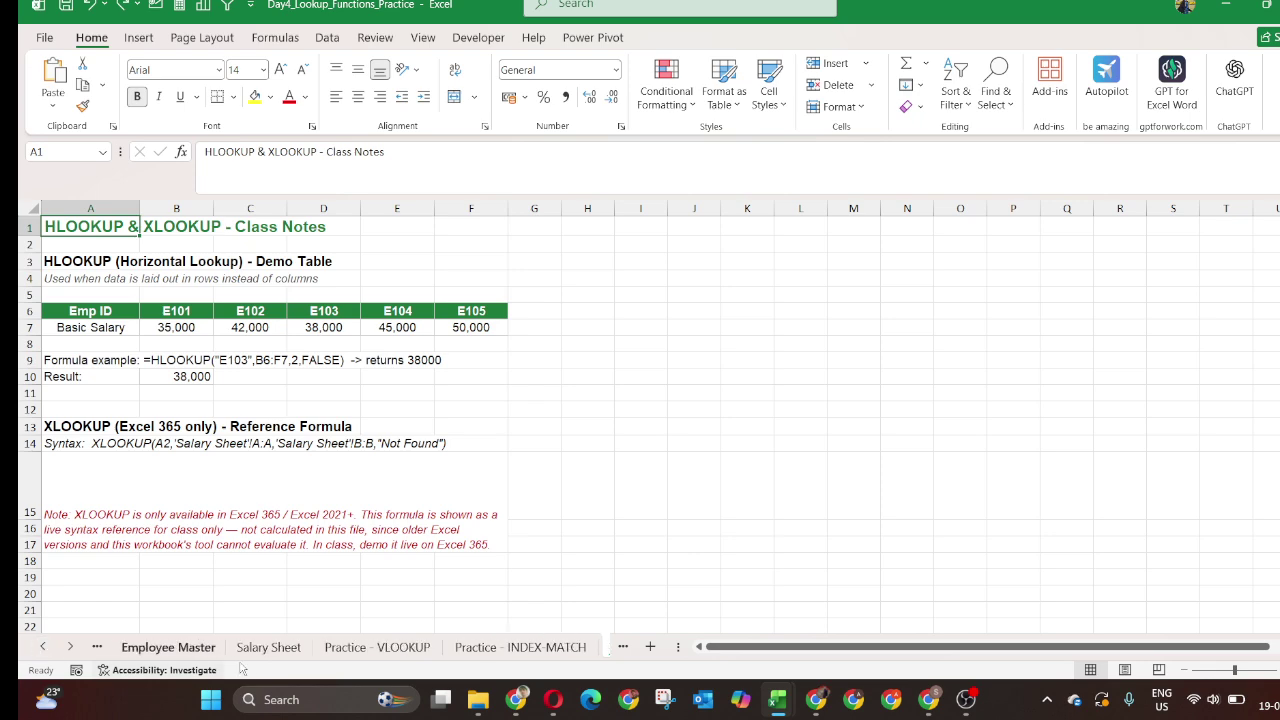
click(268, 648)
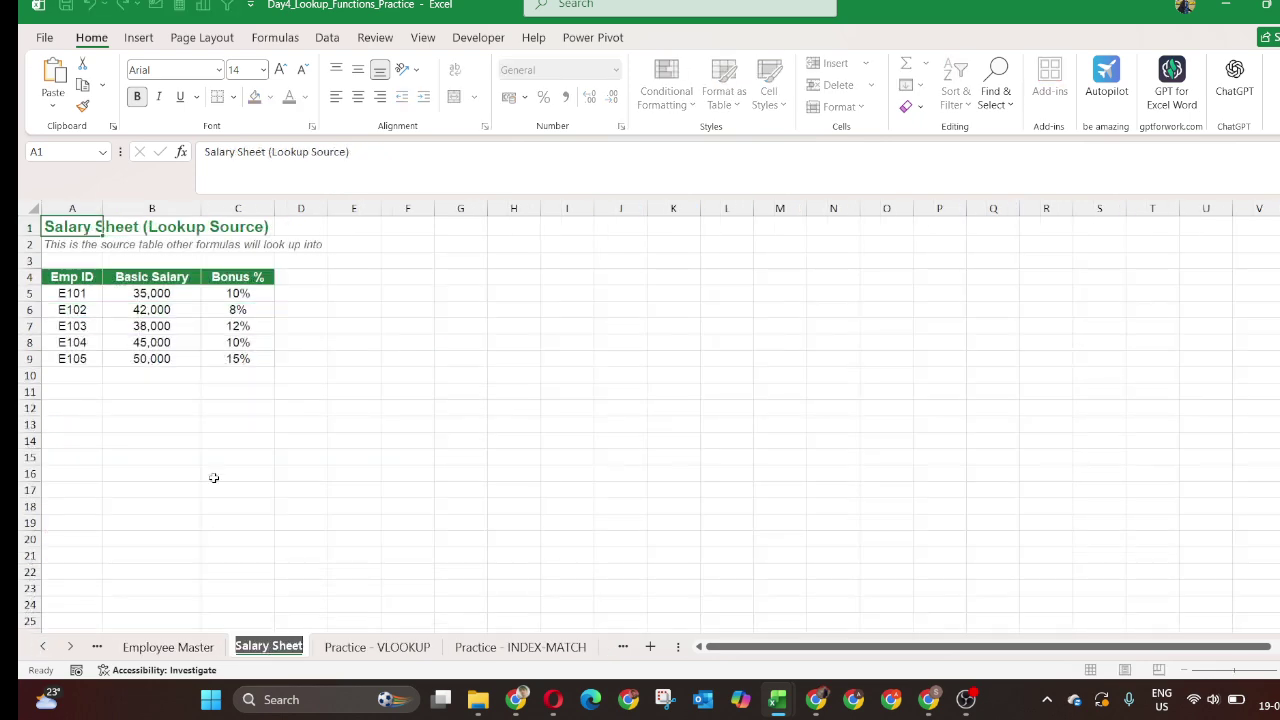
click(204, 438)
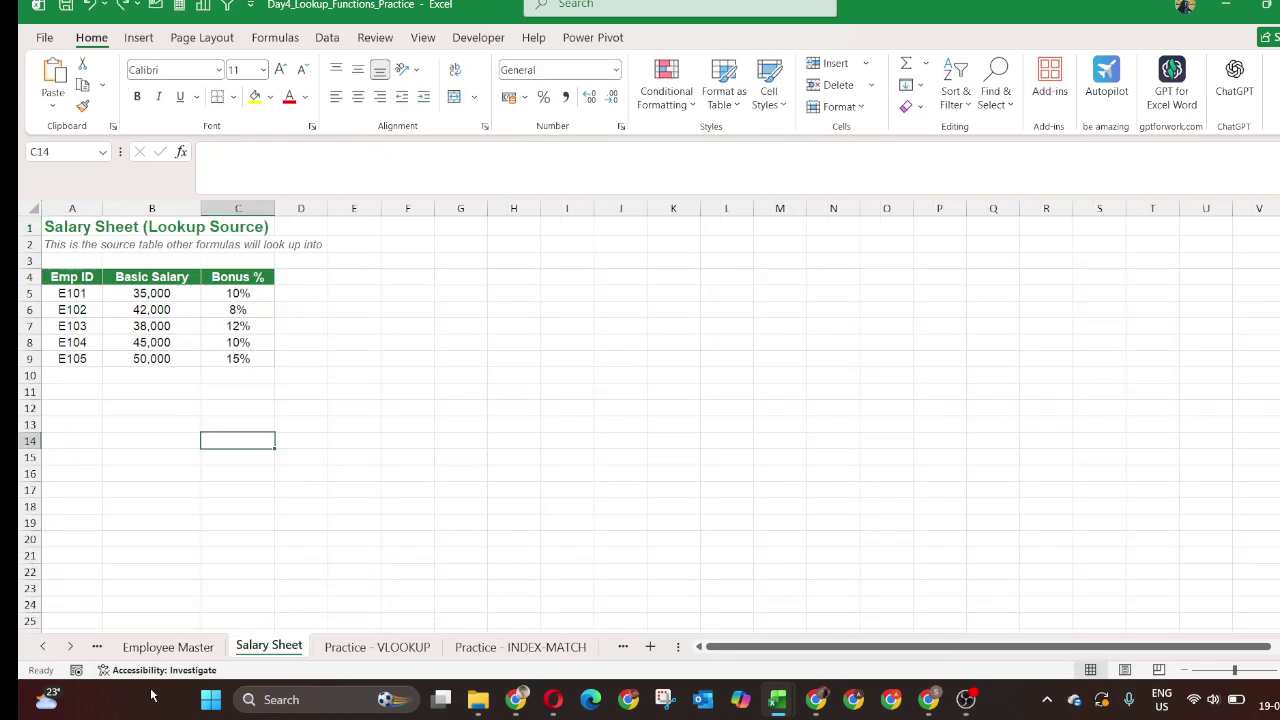
click(160, 648)
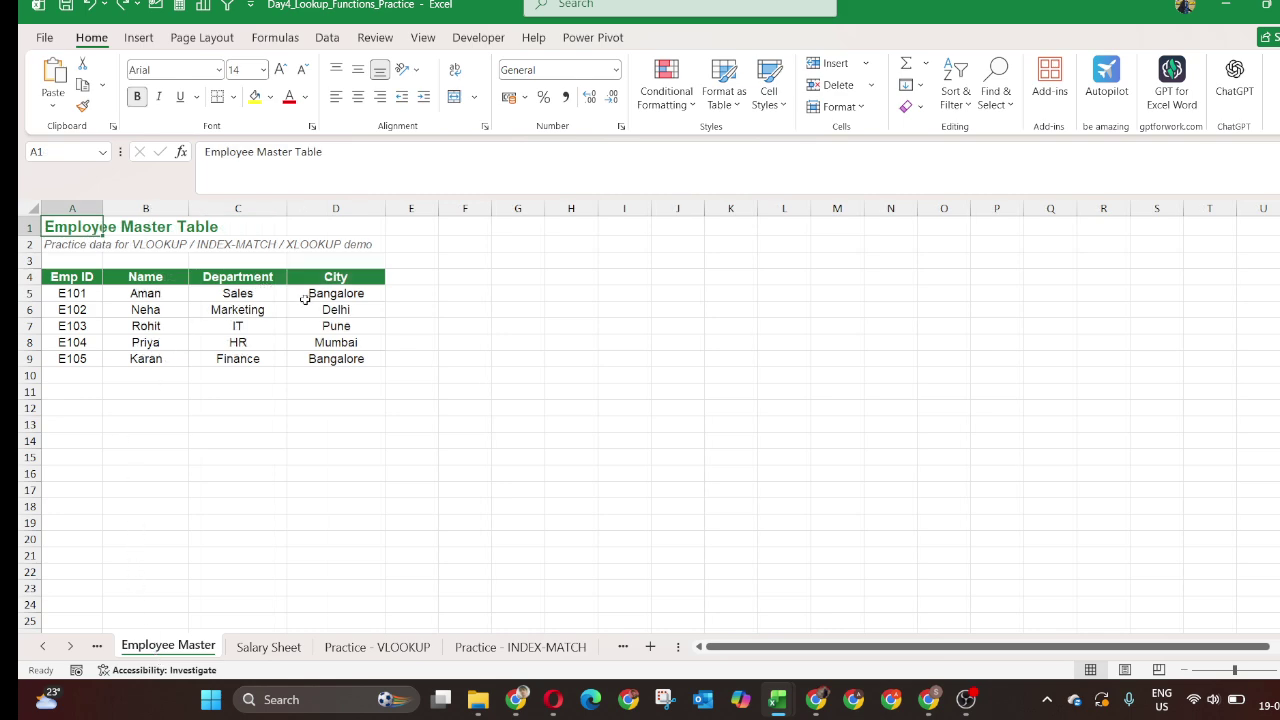
click(97, 646)
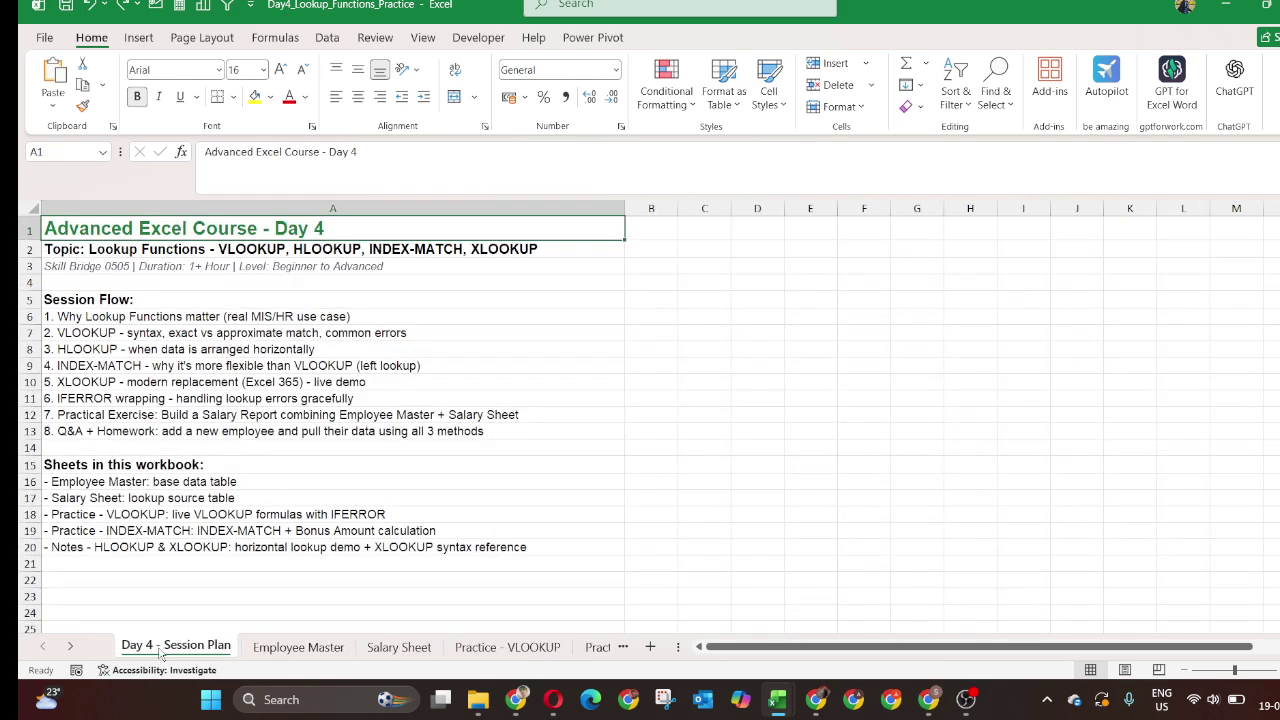
Compare the Employee Master, INDEX-MATCH practice and VLOOKUP practice sheets, and inspect the basic salary in B5 of the Salary Sheet.
click(334, 652)
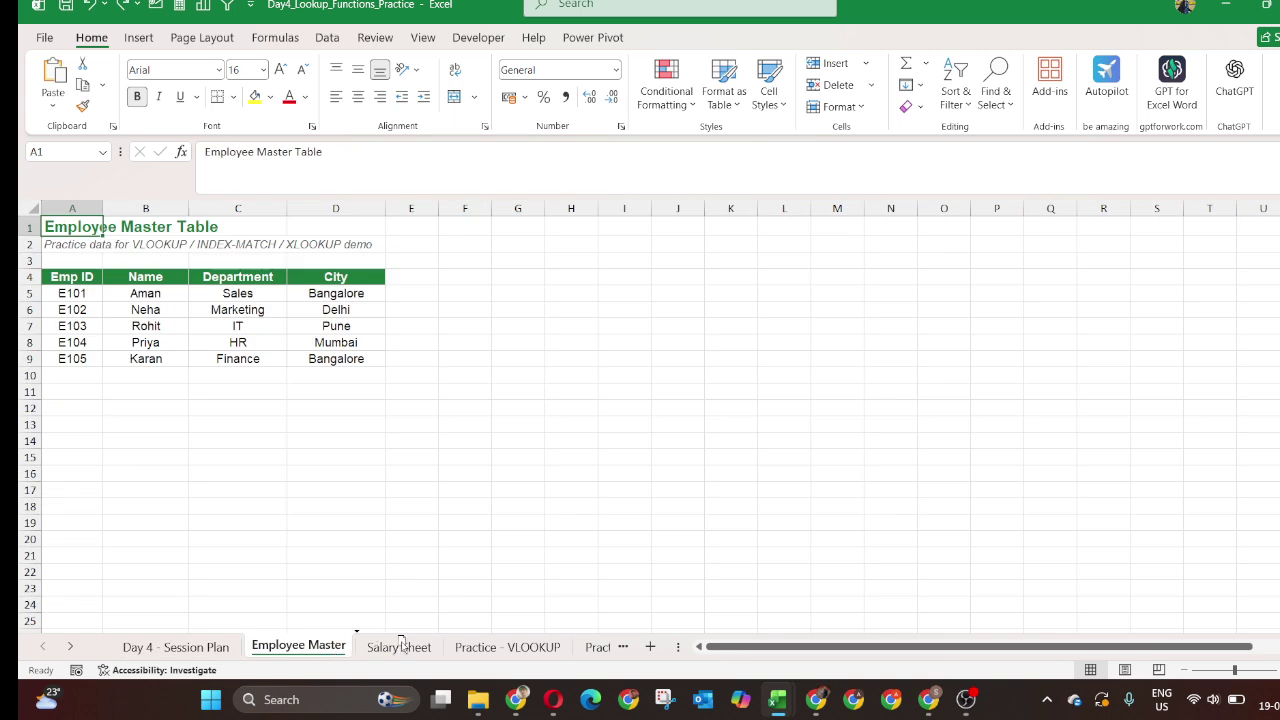
click(488, 648)
click(598, 648)
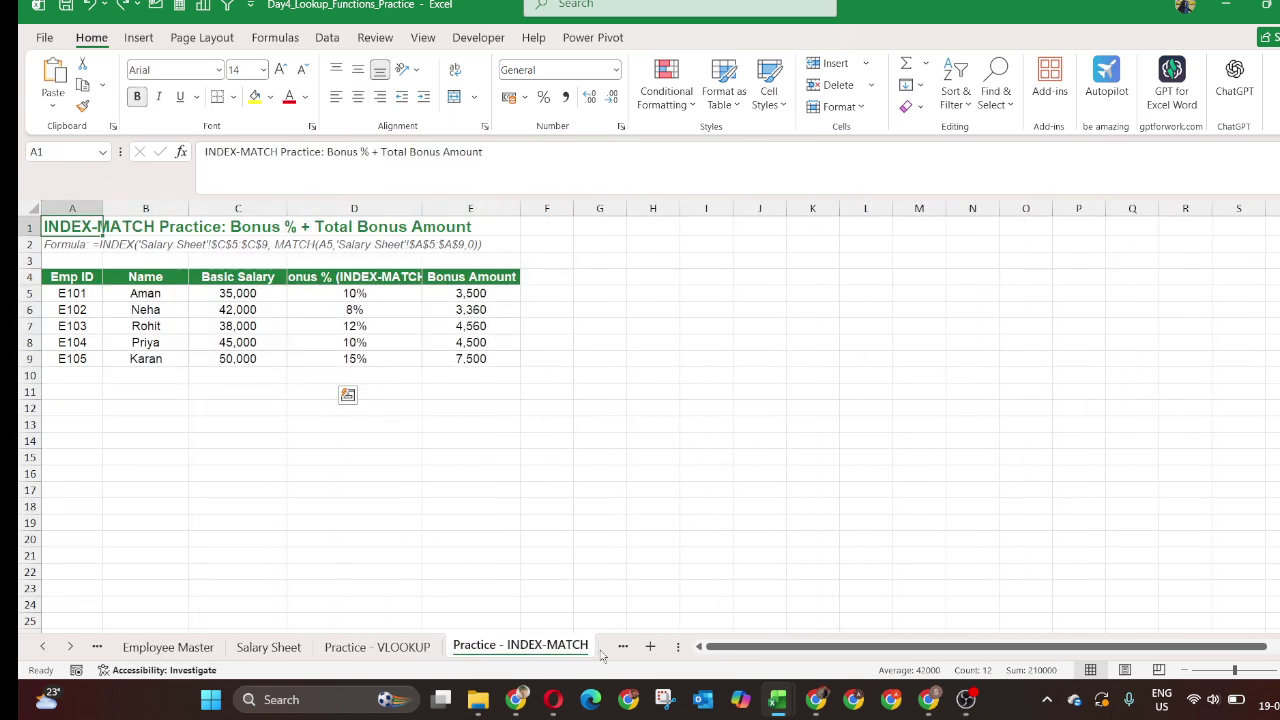
click(548, 603)
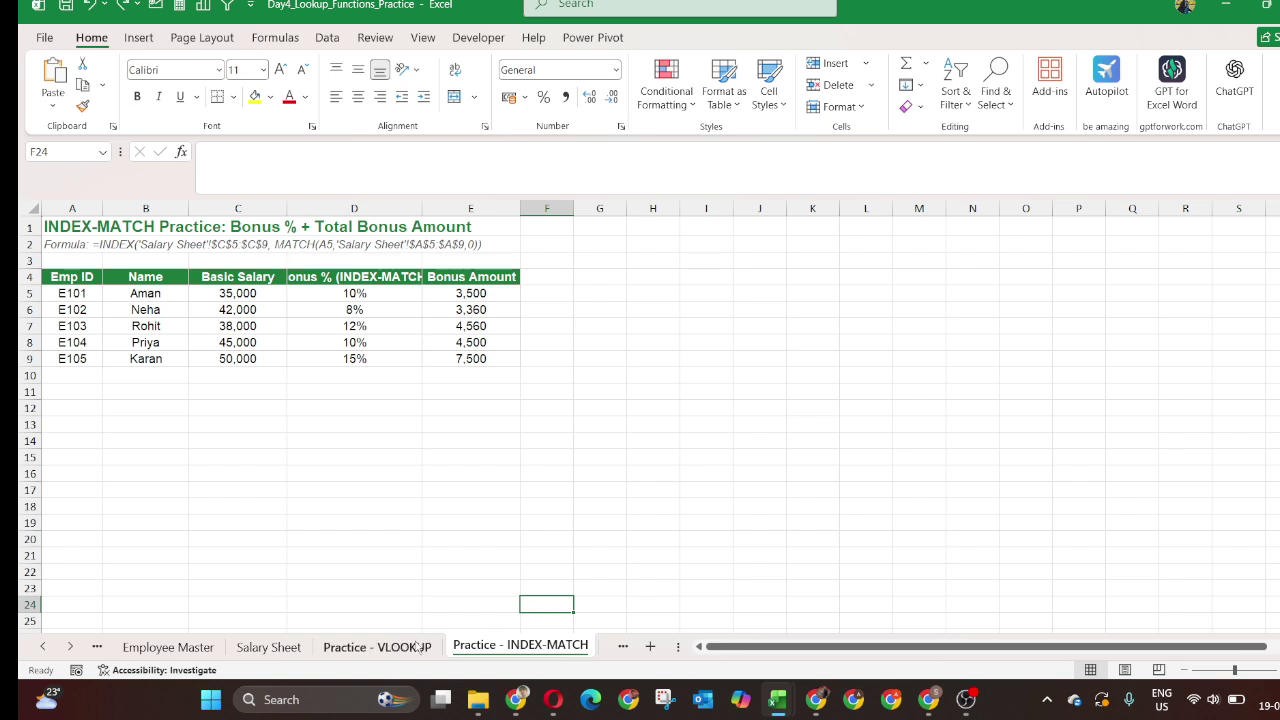
click(375, 647)
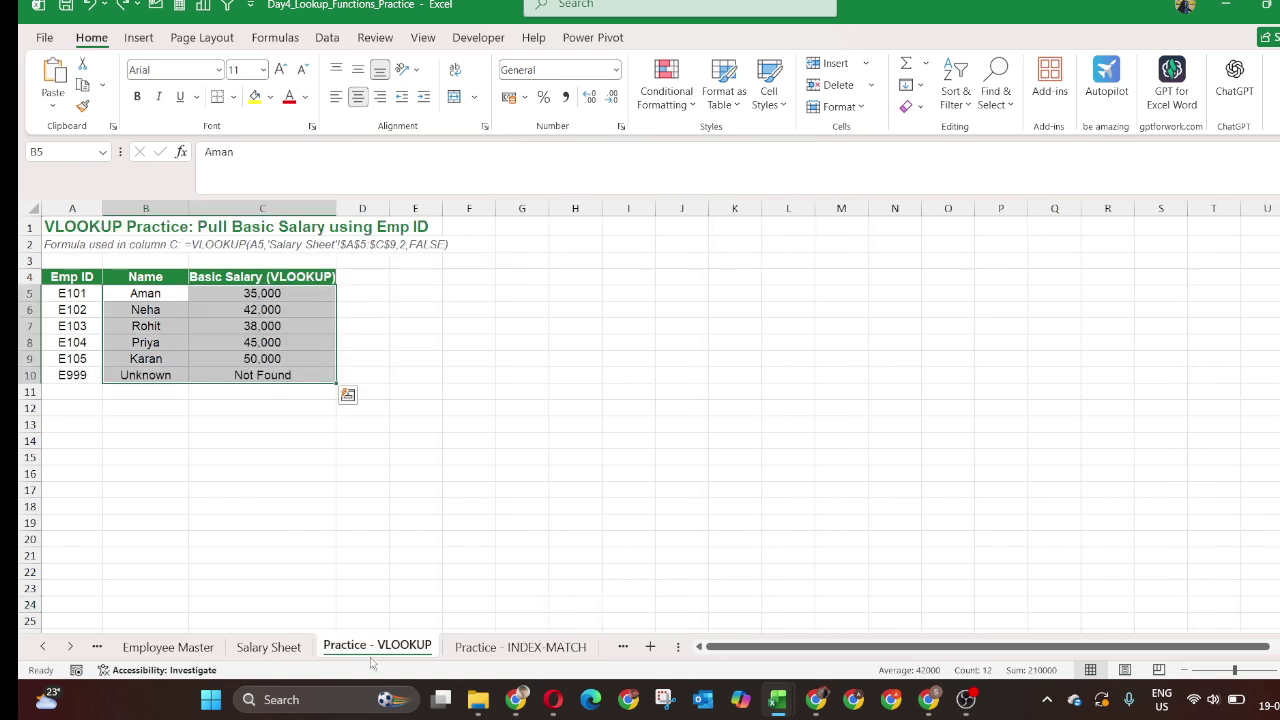
click(285, 656)
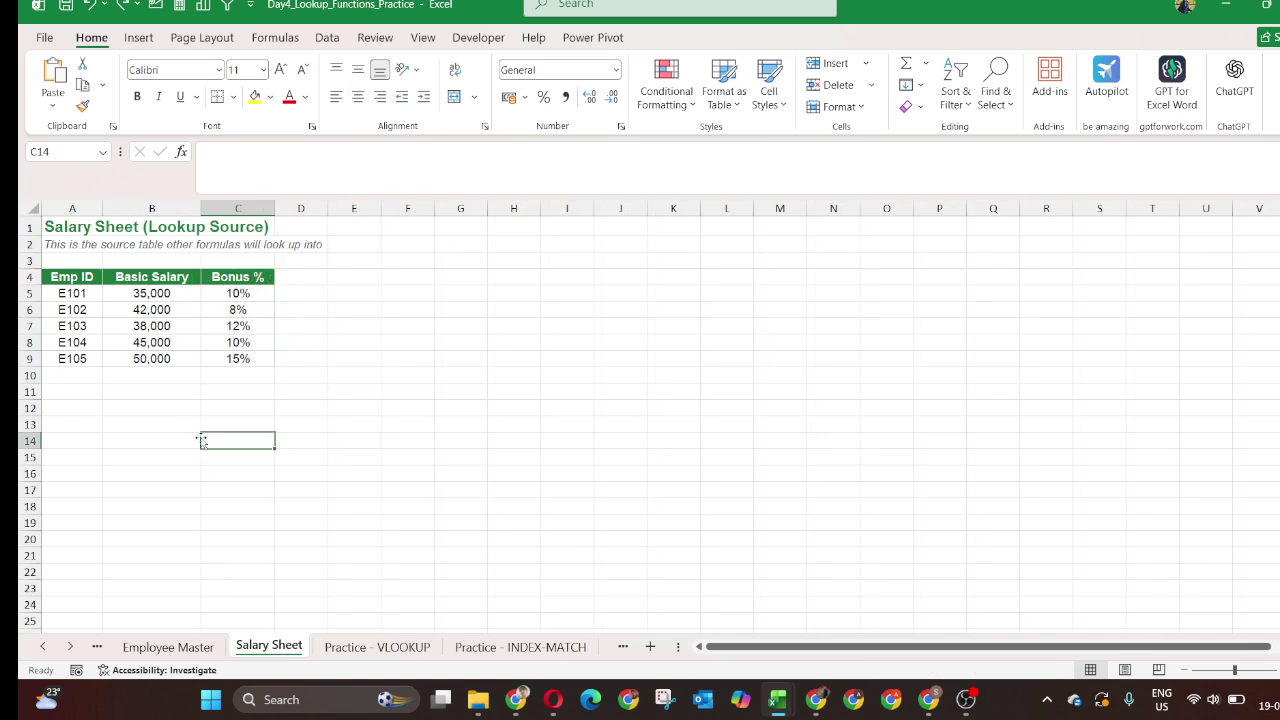
click(160, 292)
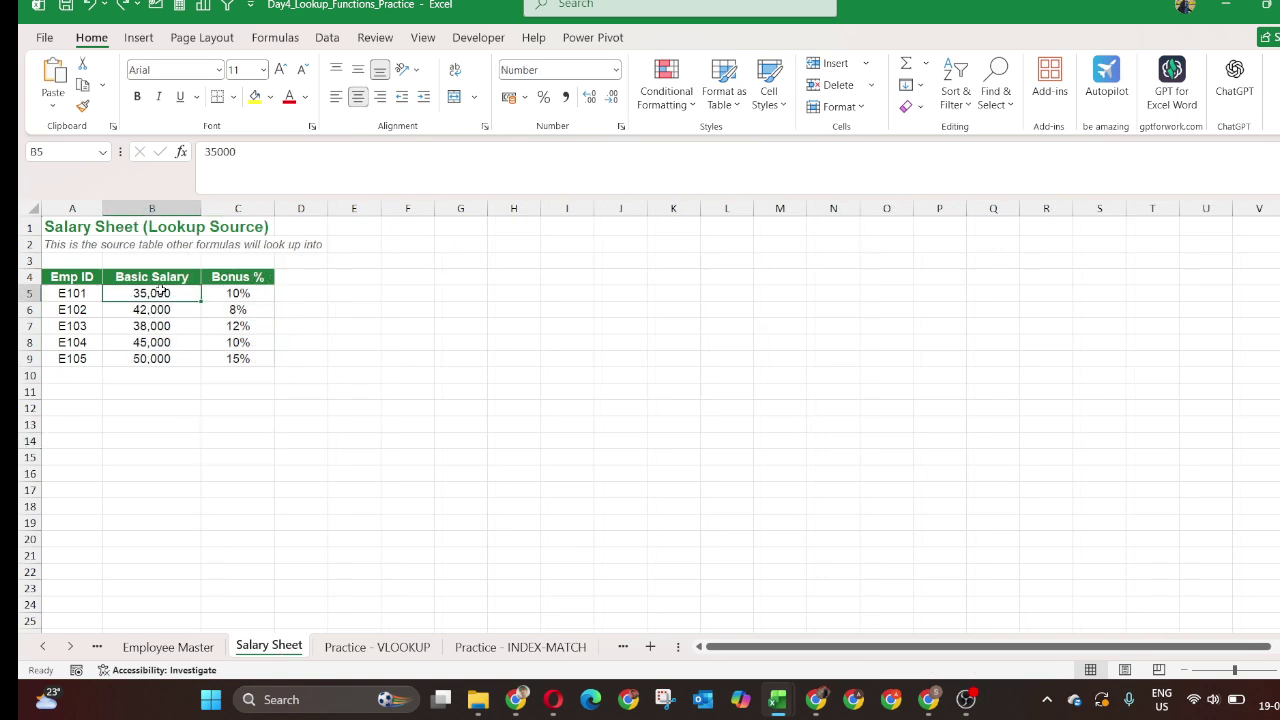
Clear the names and basic salaries in B5:C10 of the Practice - VLOOKUP sheet.
click(370, 648)
click(152, 353)
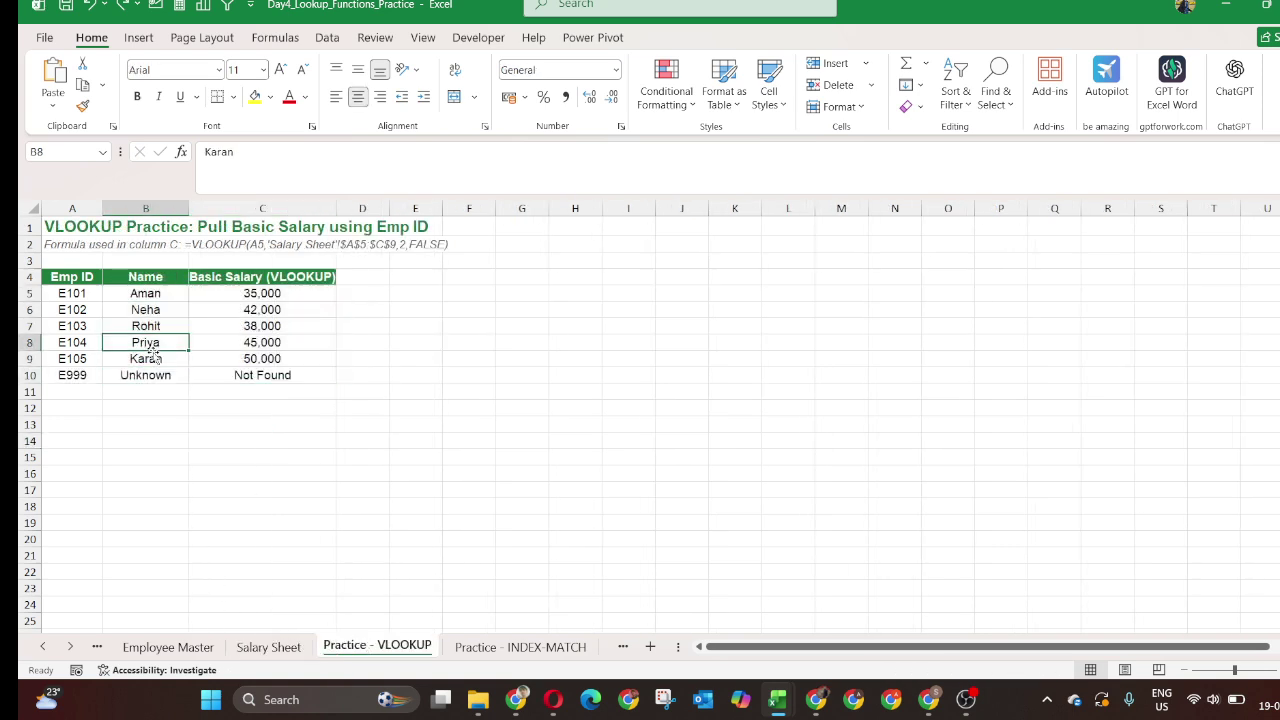
key(Up)
key(Up)
key(Up)
key(shift+Right)
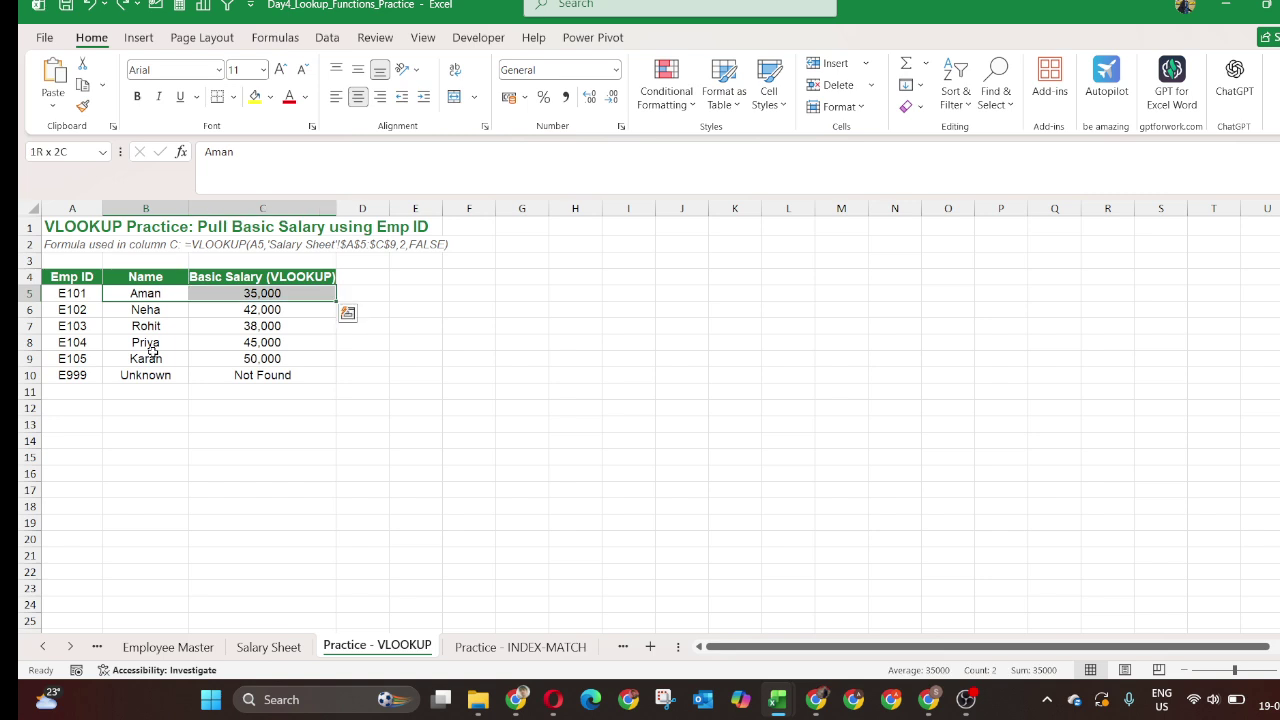
key(ctrl+shift+Down)
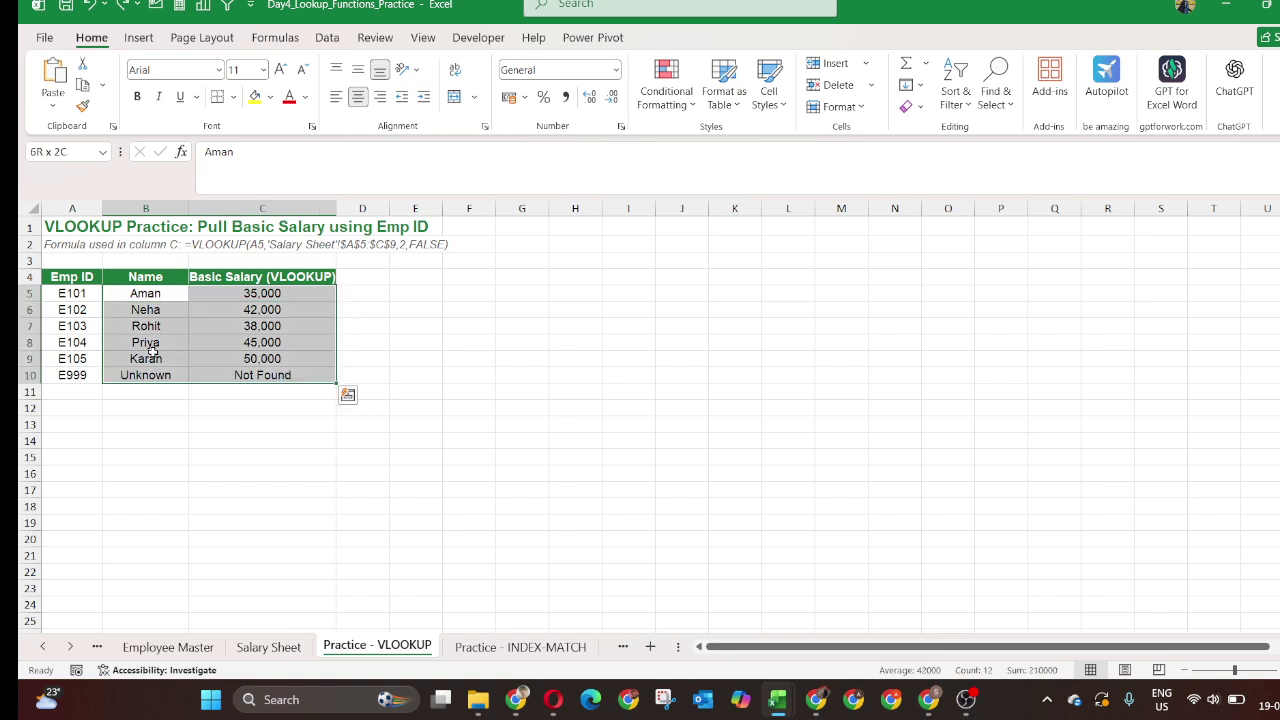
key(BackSpace)
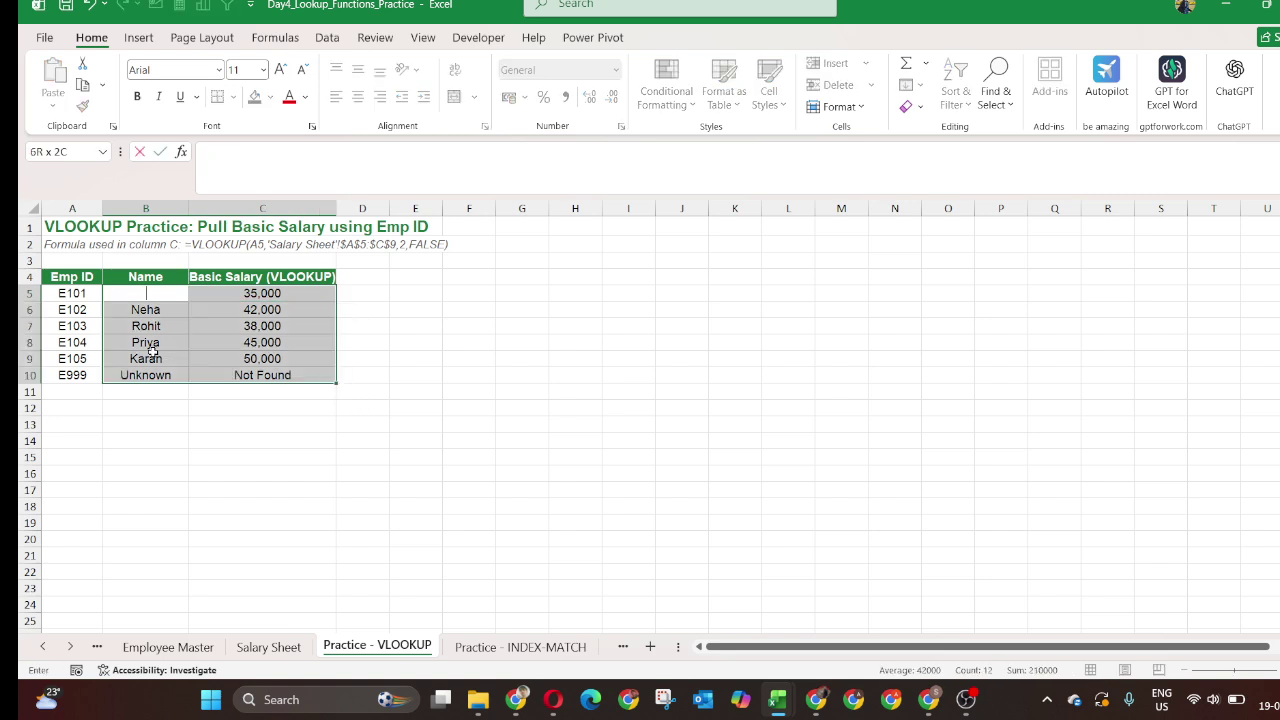
key(Escape)
key(Delete)
Enter a VLOOKUP in B5 that looks up A5 in 'Salary Sheet'!A4:B9, with column index 2 and range lookup 0.
key(ctrl+shift+Up)
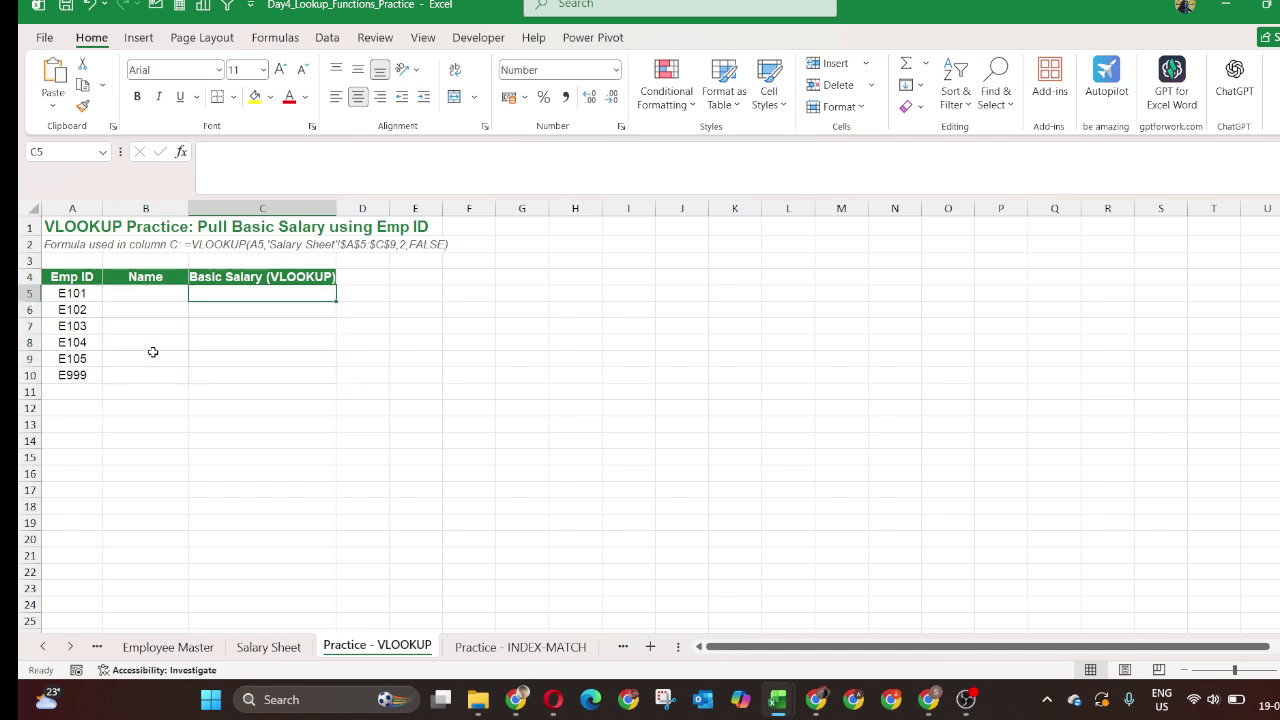
key(shift+Left)
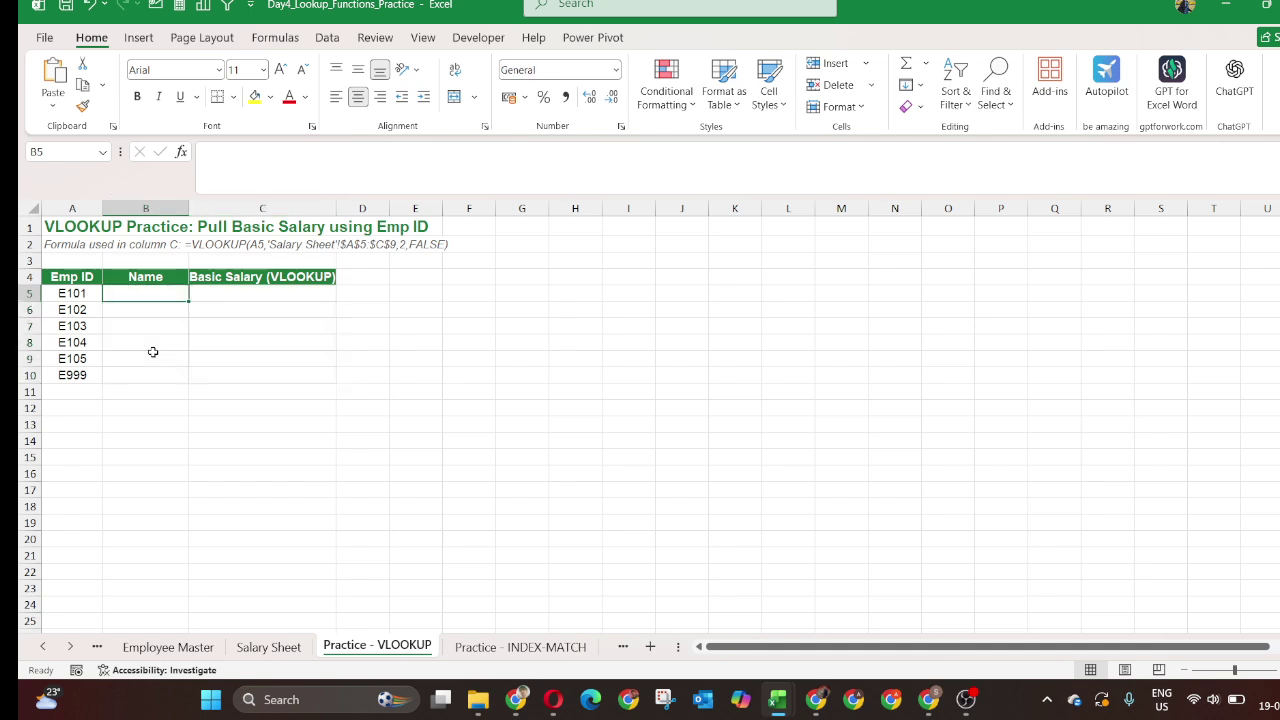
text(=vl)
key(Tab)
key(Left)
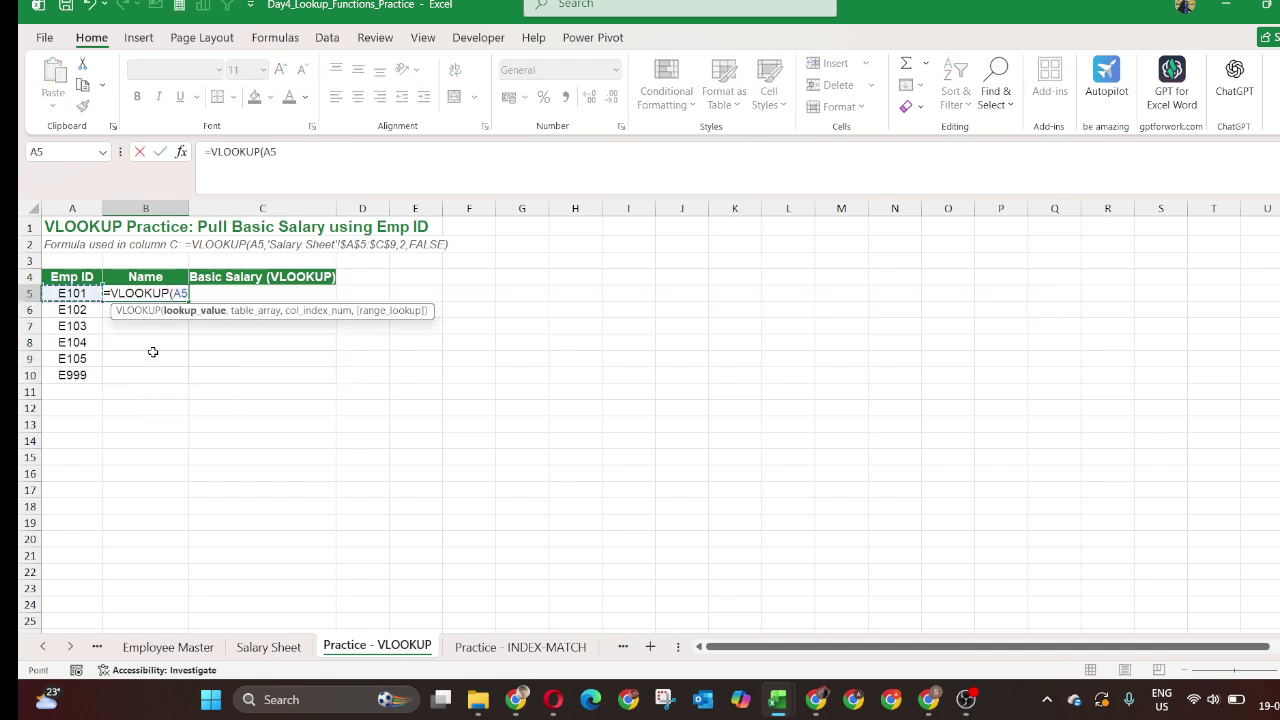
text(,)
click(262, 647)
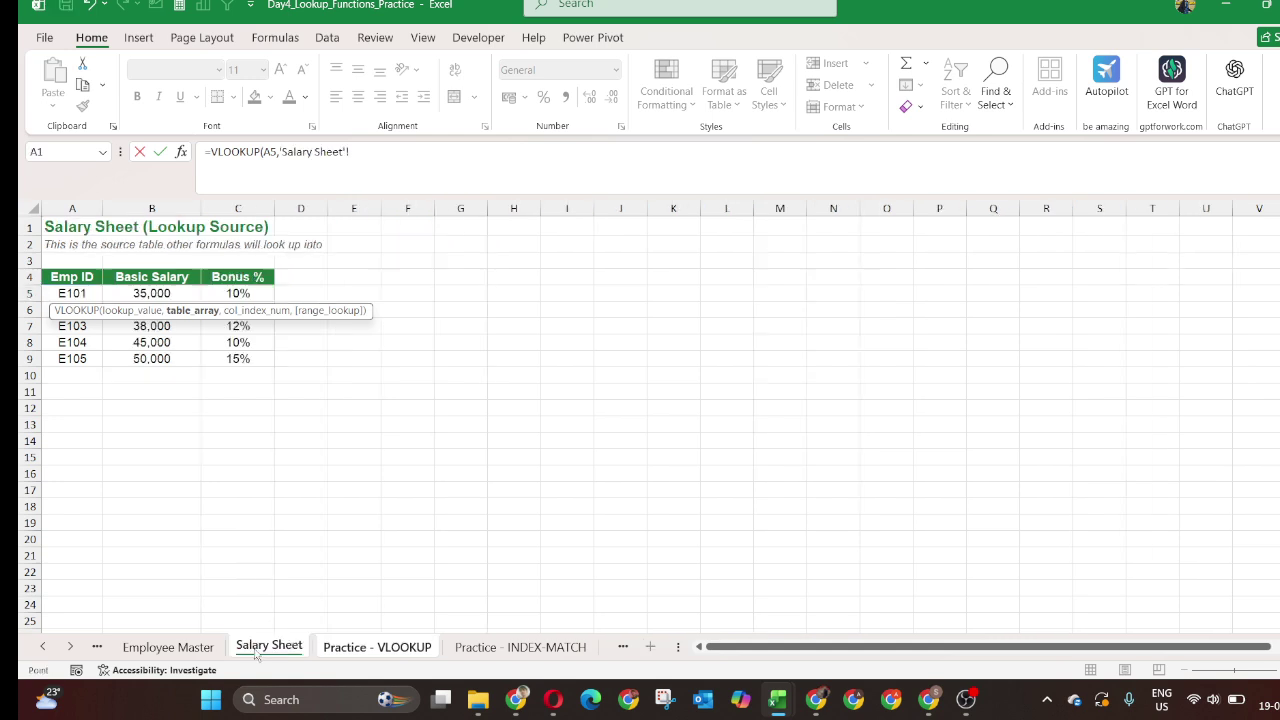
click(112, 293)
key(shift+Right)
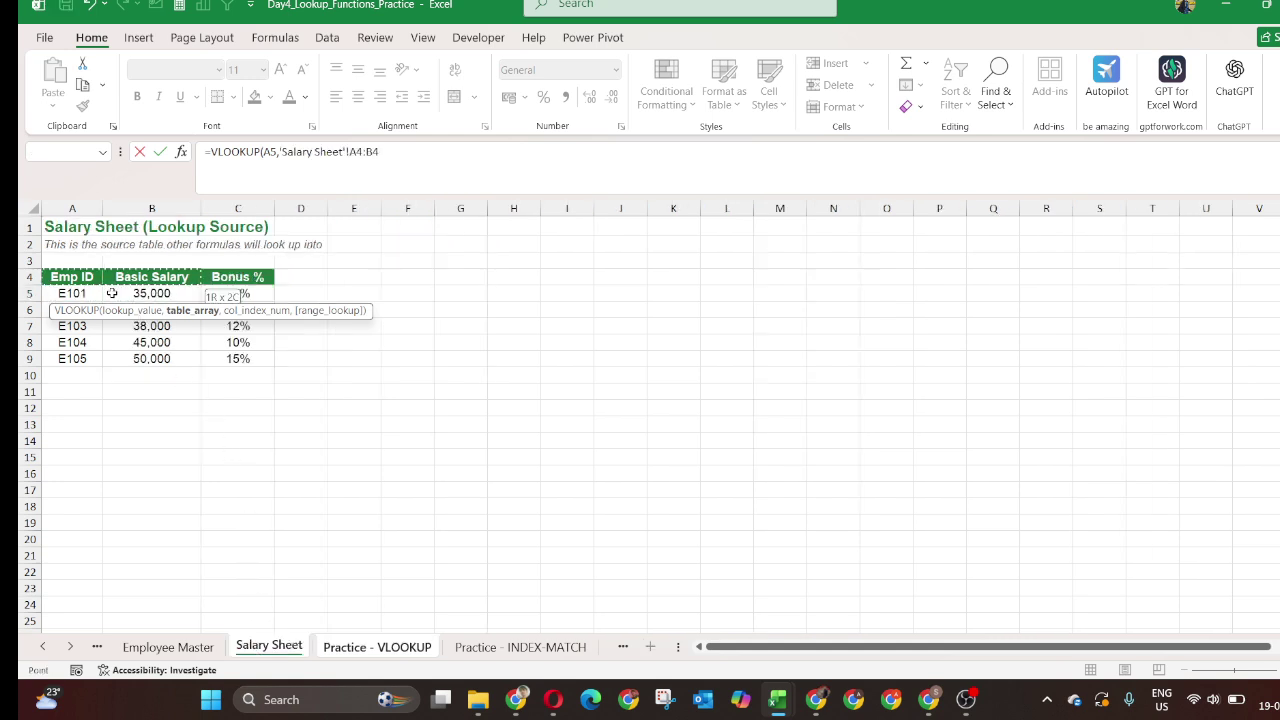
key(ctrl+shift+Down)
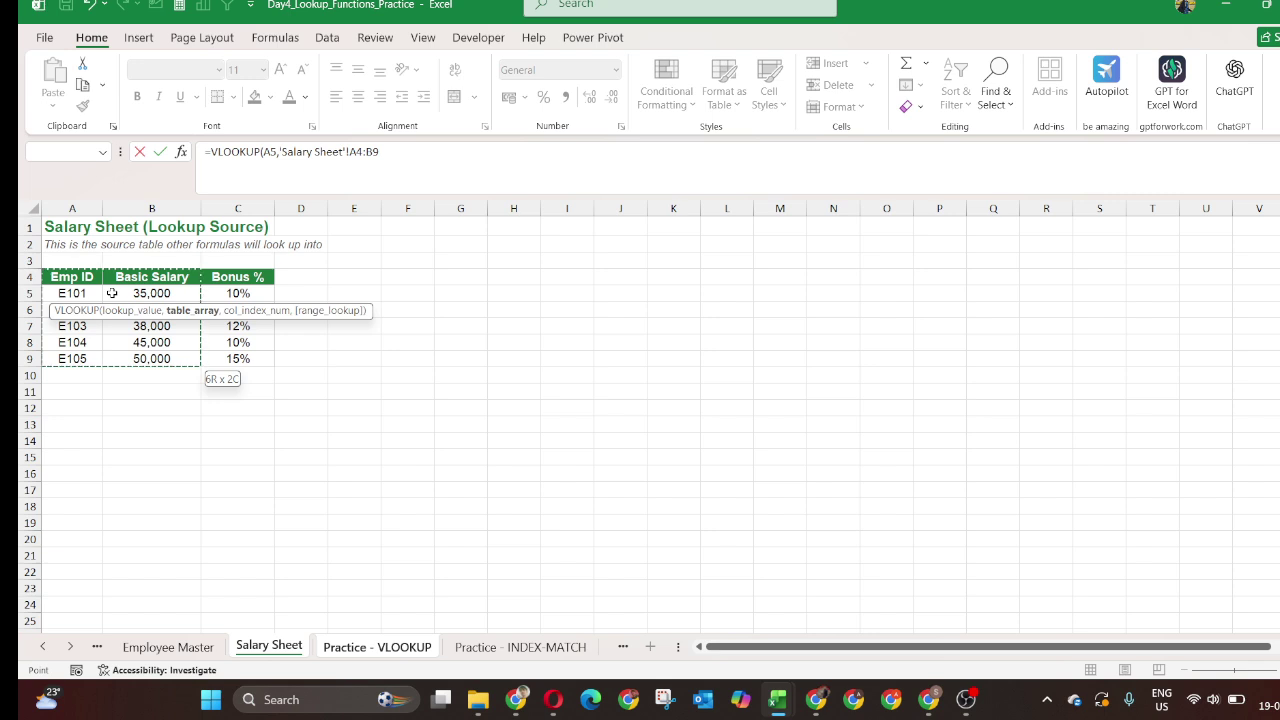
text(,2,0)
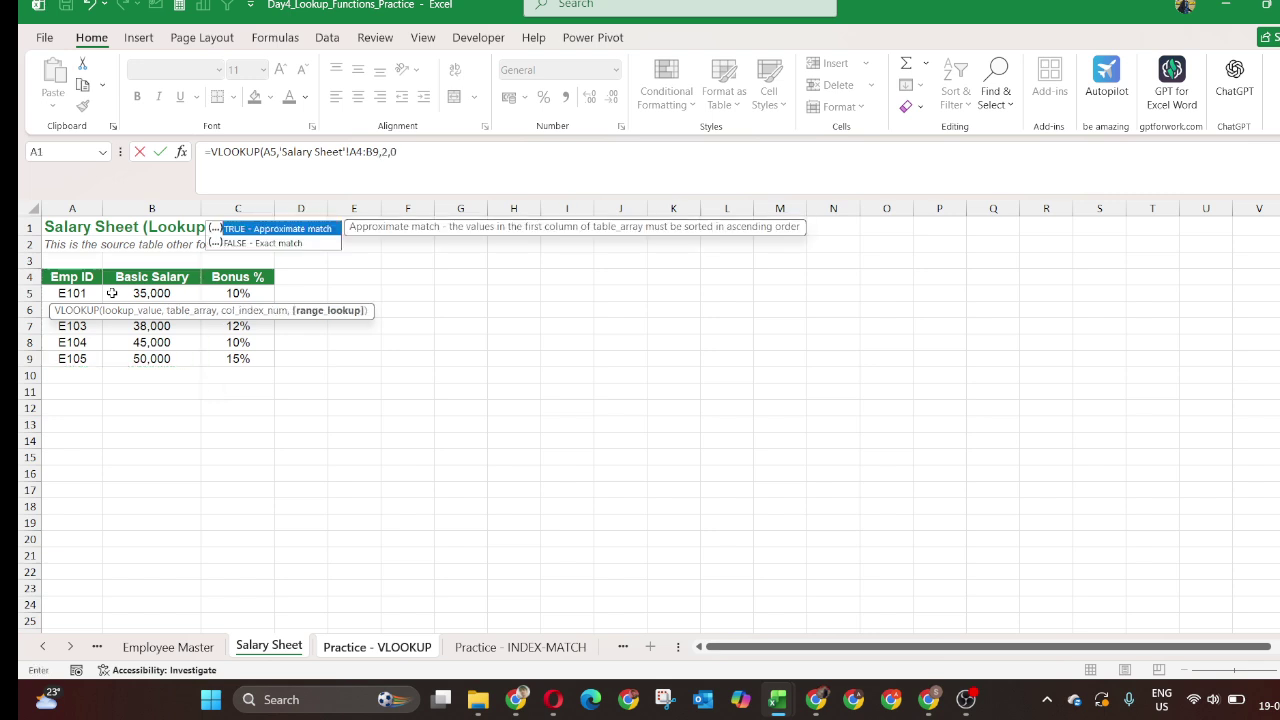
key(Return)
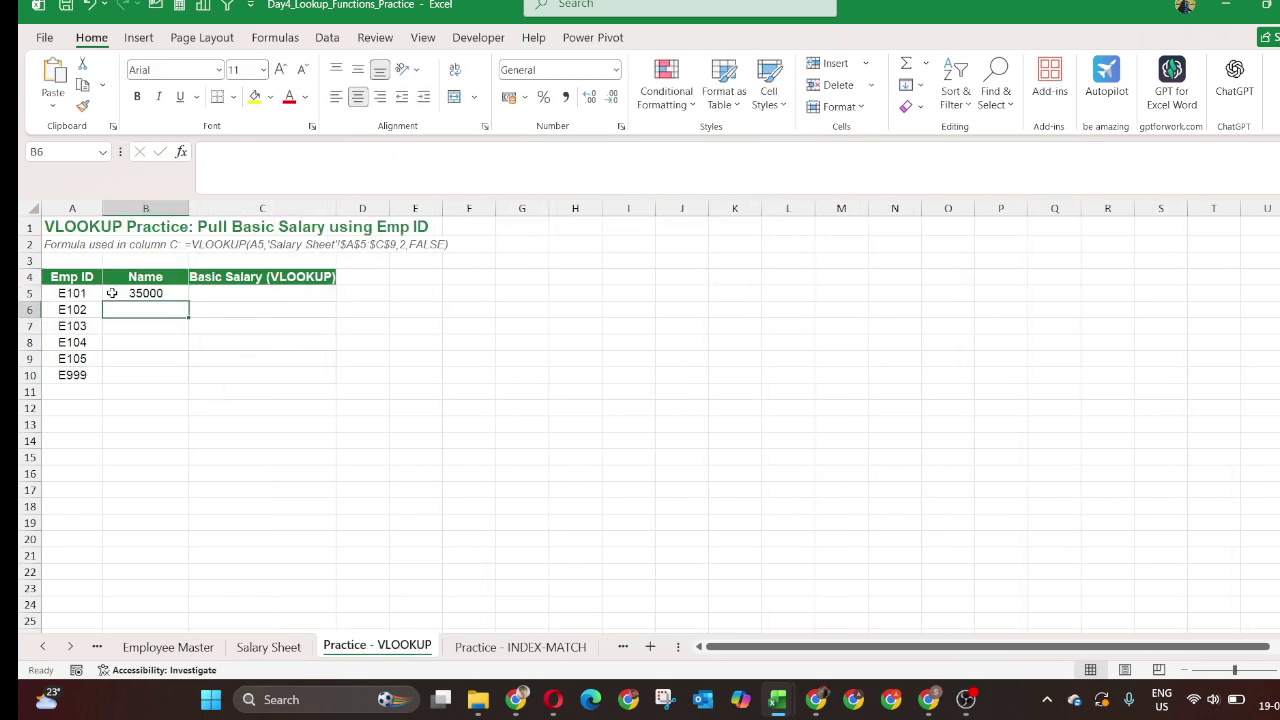
Fill the VLOOKUP formula in B5 down through B10.
key(Right)
key(ctrl+shift+Up)
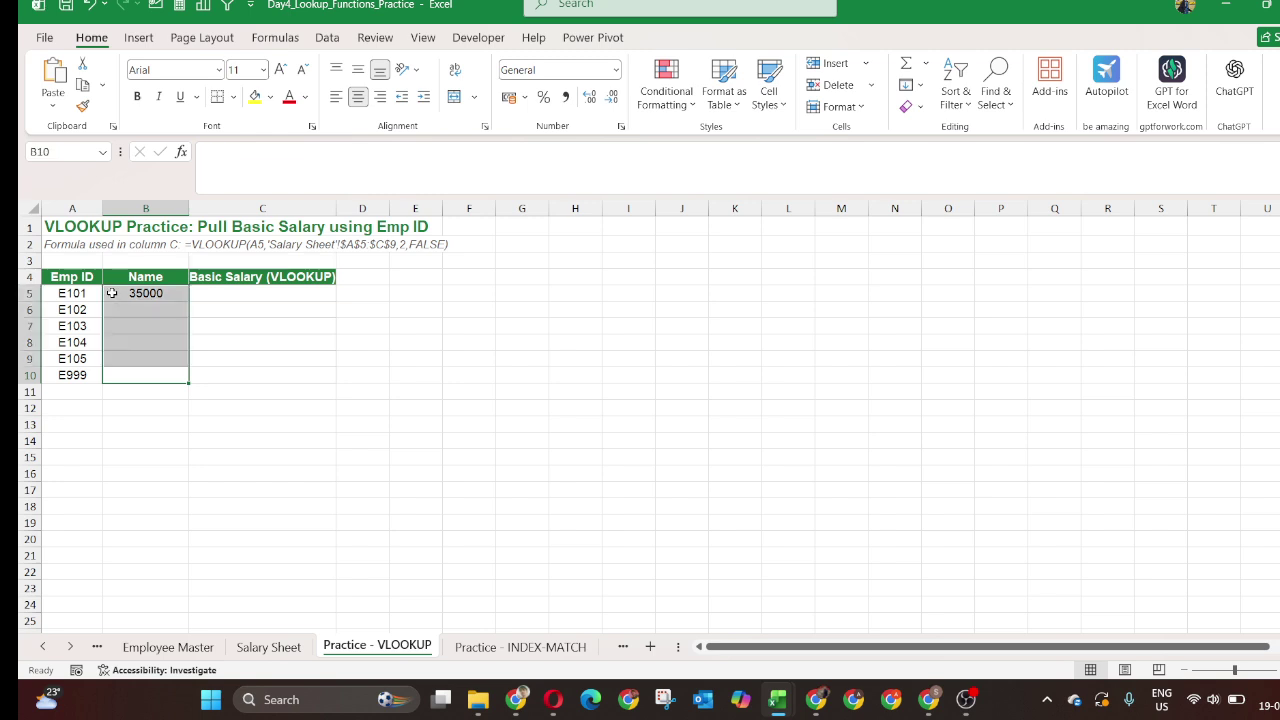
key(ctrl+d)
key(Down)
key(Up)
key(Up)
key(Up)
key(Right)
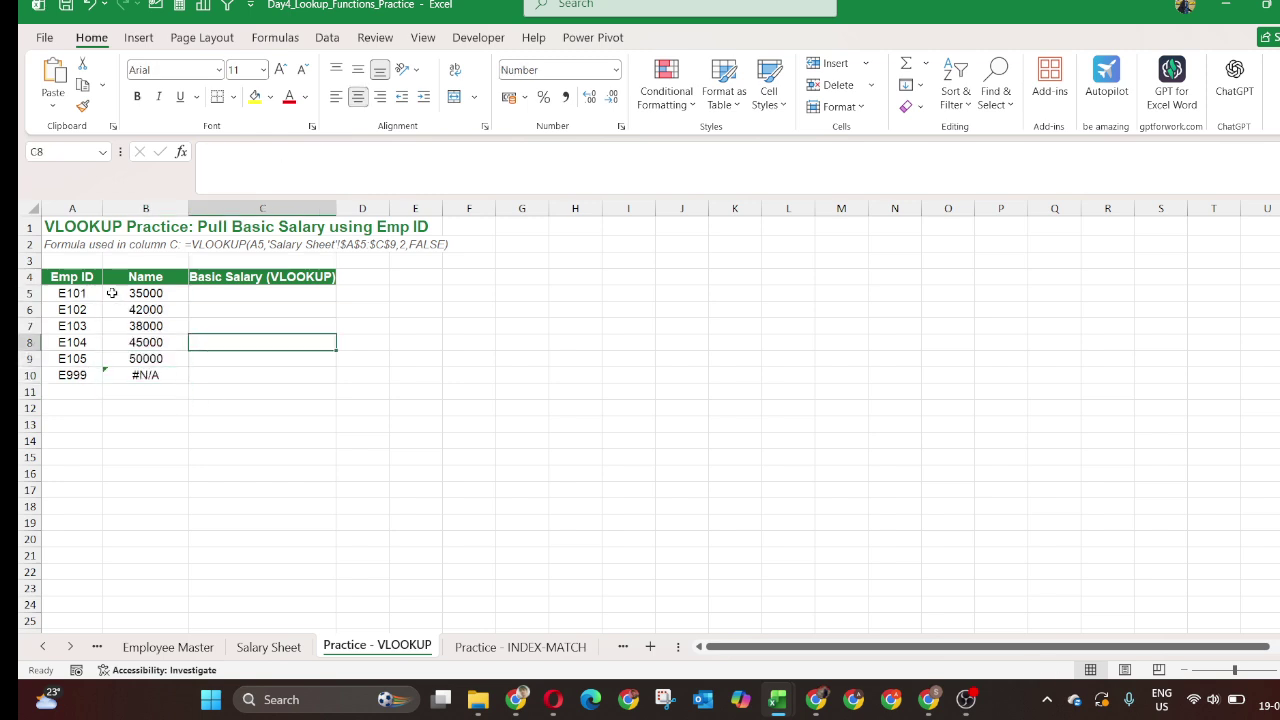
Delete the VLOOKUP formulas from B5:B10 of the Name column.
key(Up)
key(Up)
key(Left)
key(Up)
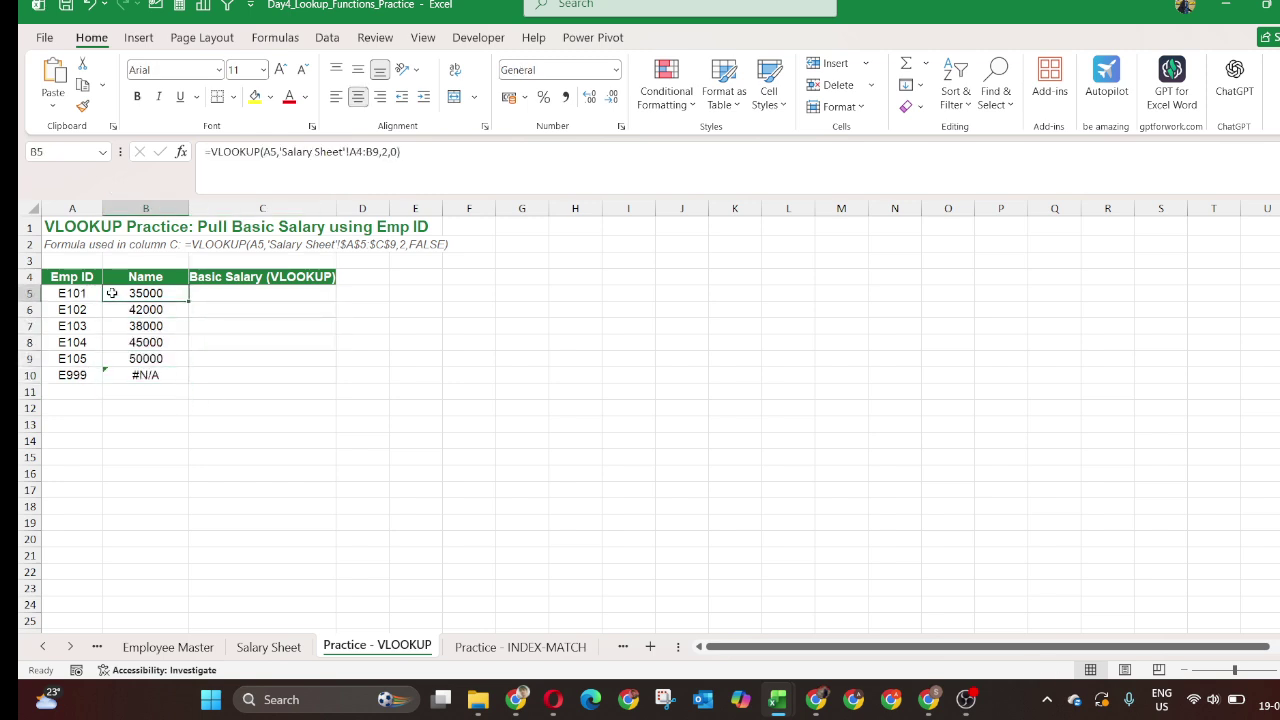
key(ctrl+shift+Down)
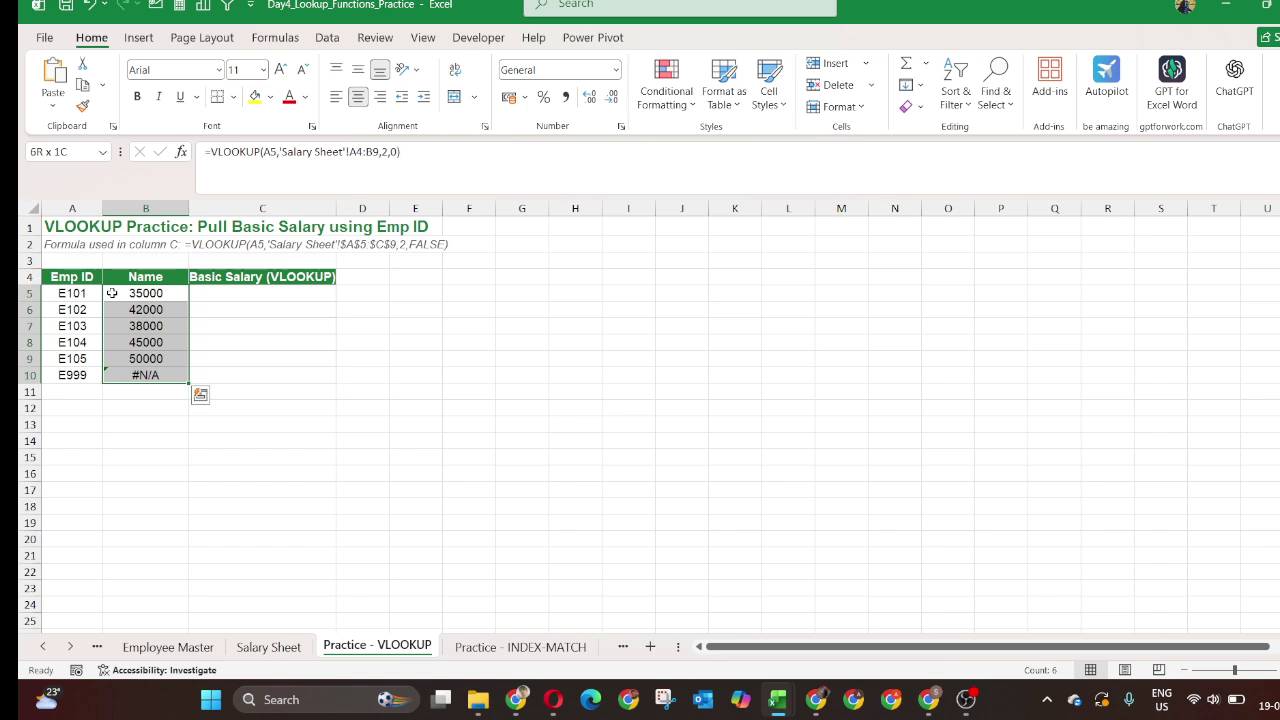
key(Delete)
key(Up)
key(Down)
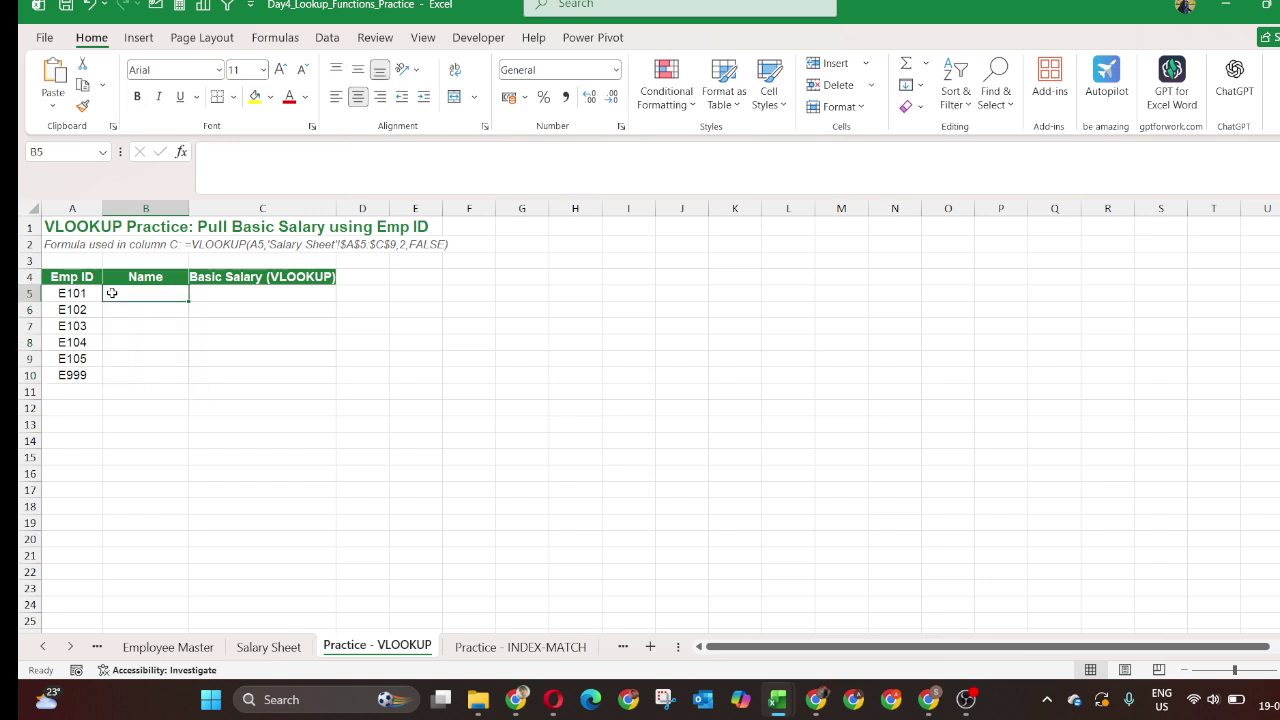
Start a new VLOOKUP formula in B5 with the employee ID in A5 as the lookup value.
text(=vl)
key(Tab)
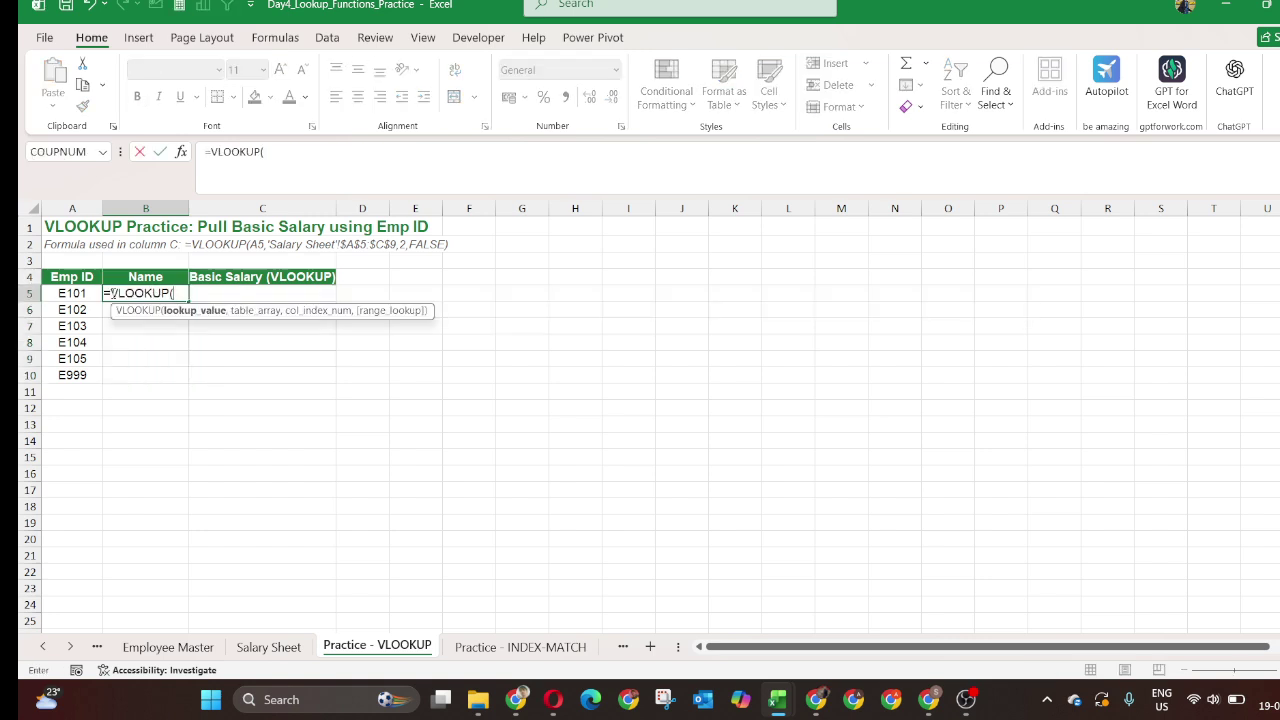
key(Left)
text(,)
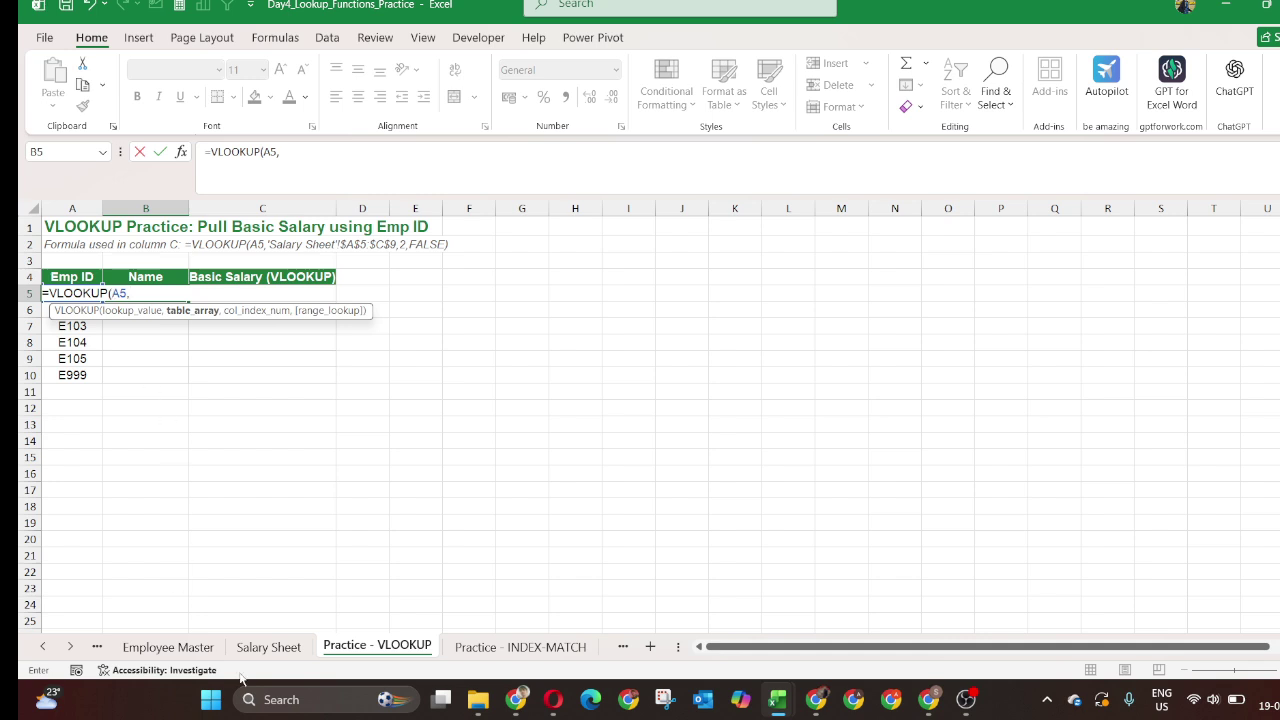
Set the VLOOKUP's table array to the whole employee table, A4:D9, on the Employee Master sheet.
click(262, 652)
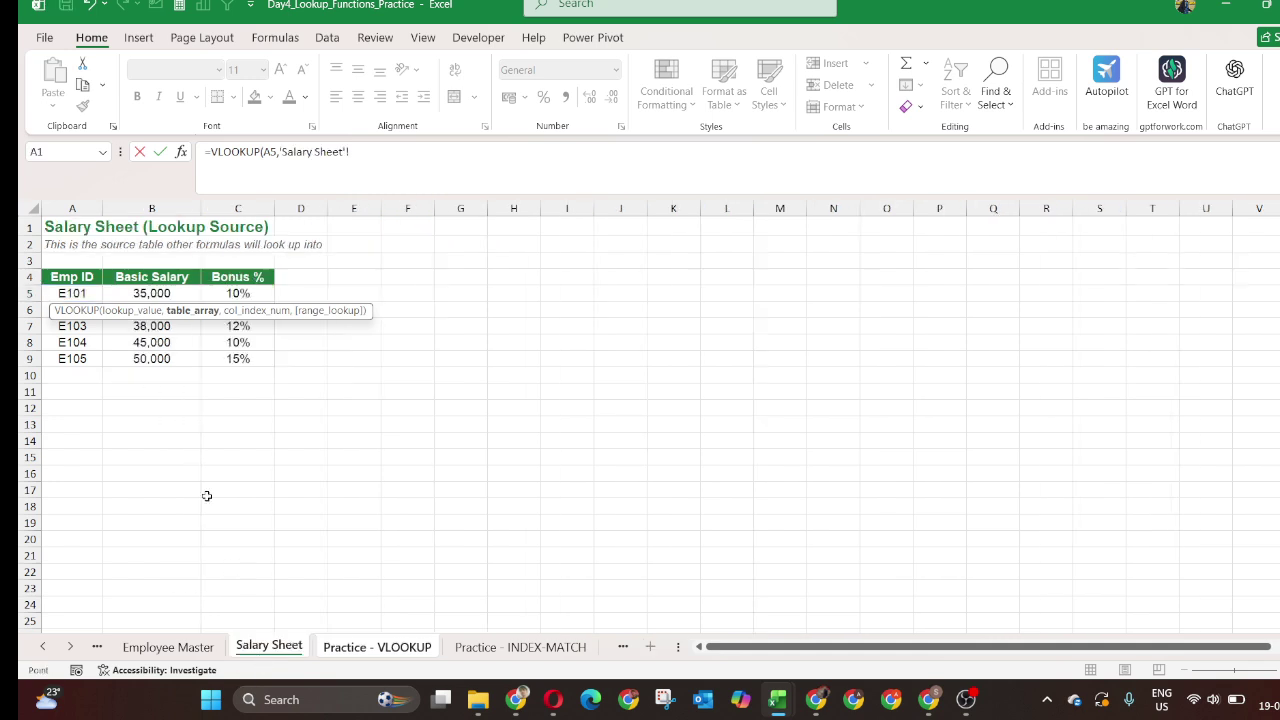
click(199, 652)
drag(82, 283, 150, 283)
key(shift+Right)
key(shift+Right)
key(ctrl+Down)
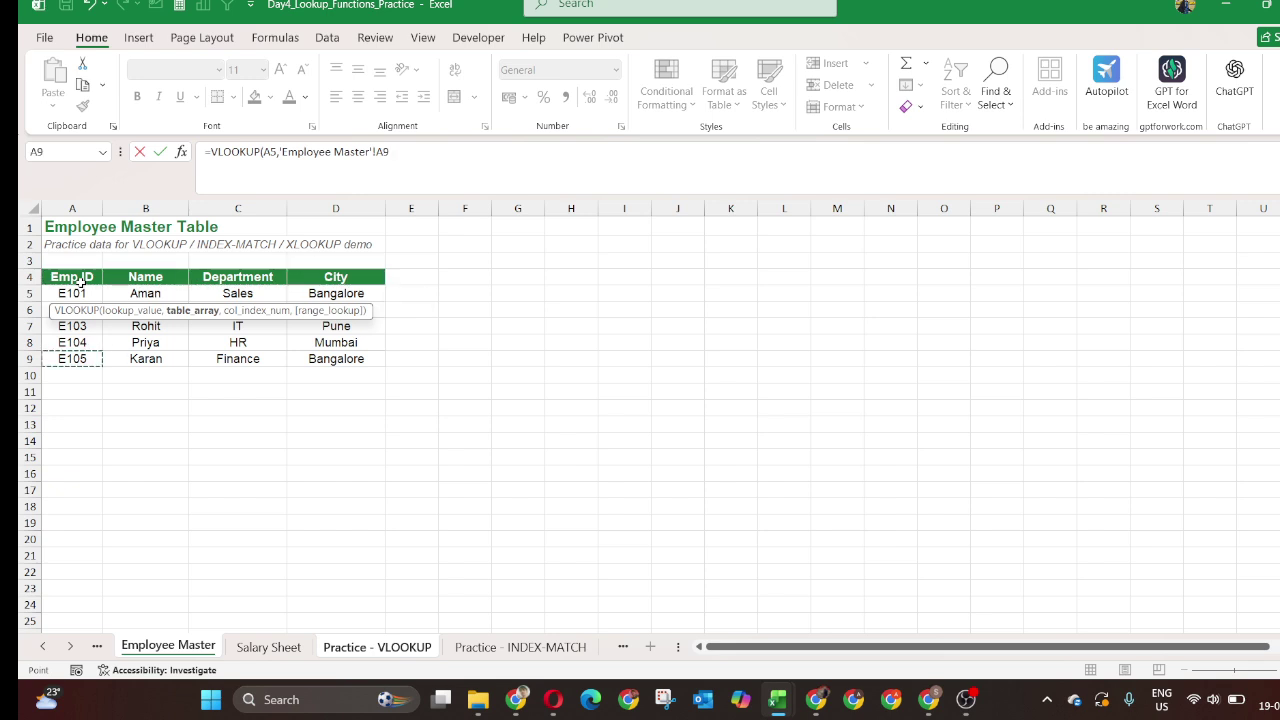
key(Up)
key(Up)
key(Up)
key(Up)
key(Up)
key(shift+Right)
key(shift+Right)
key(shift+Right)
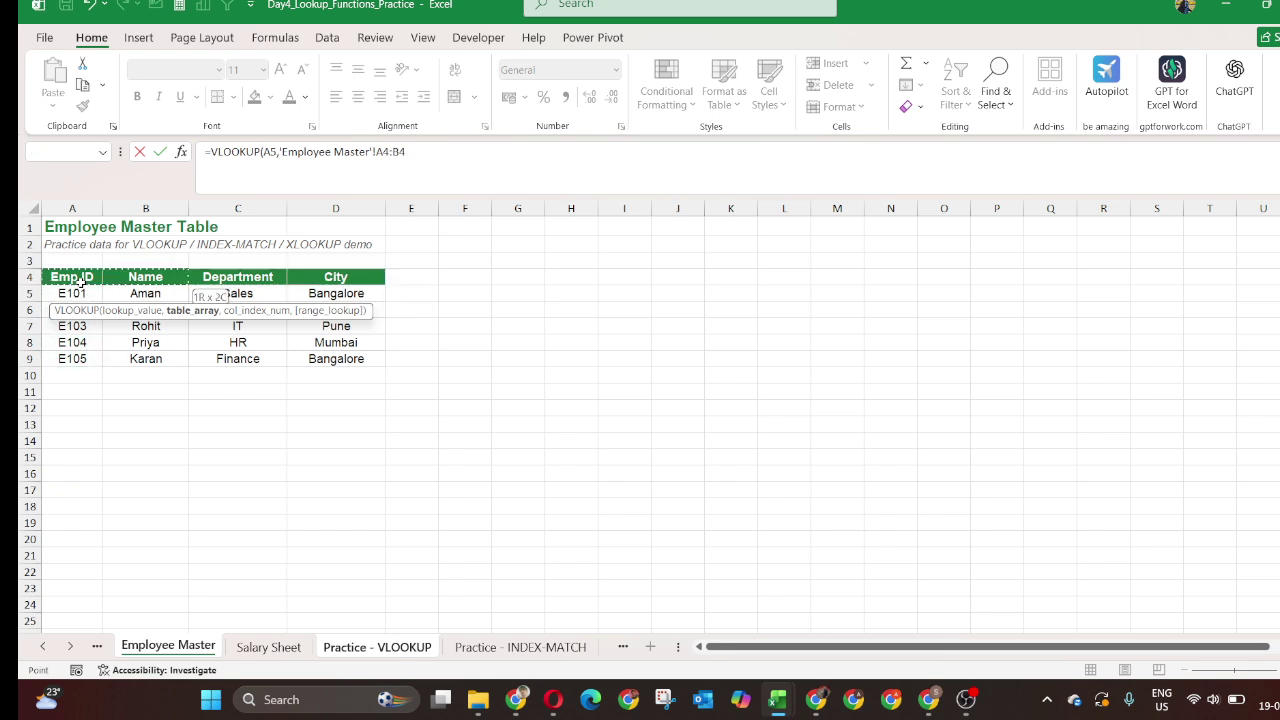
key(ctrl+shift+Down)
Complete the VLOOKUP in B5 with the column index array {2,3} and range lookup 0.
text(,{2,3)
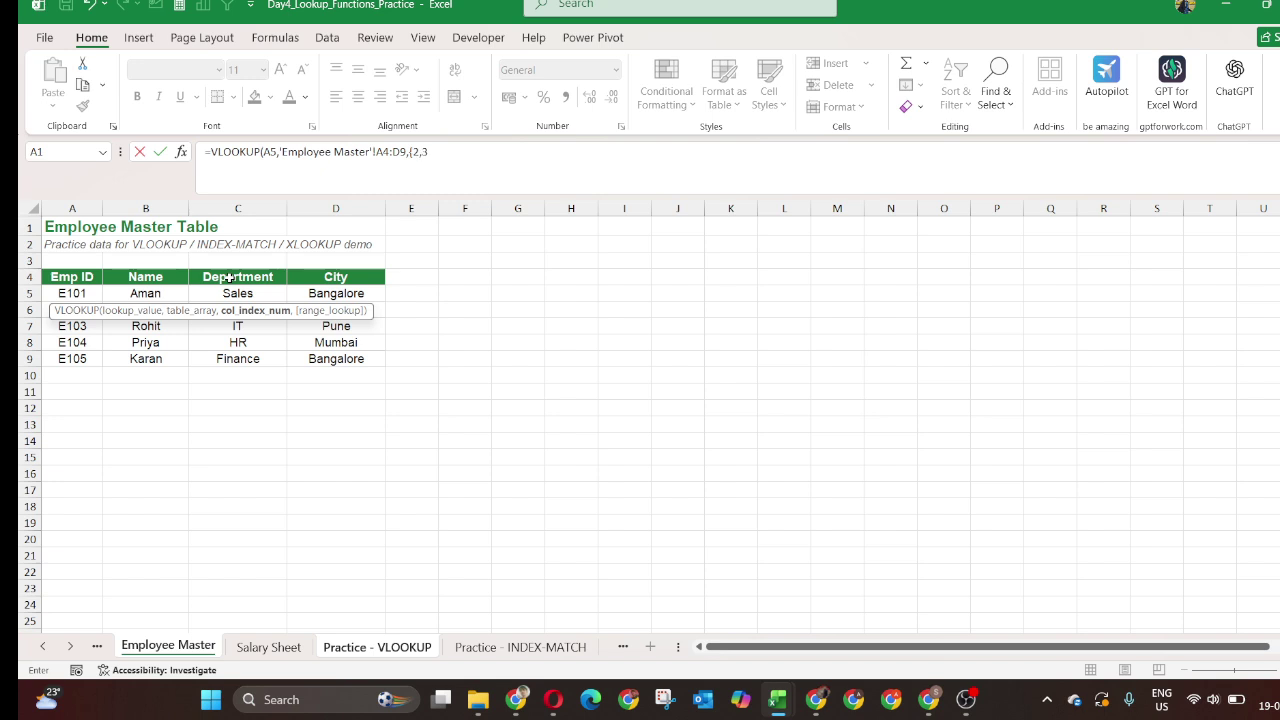
text(},0))
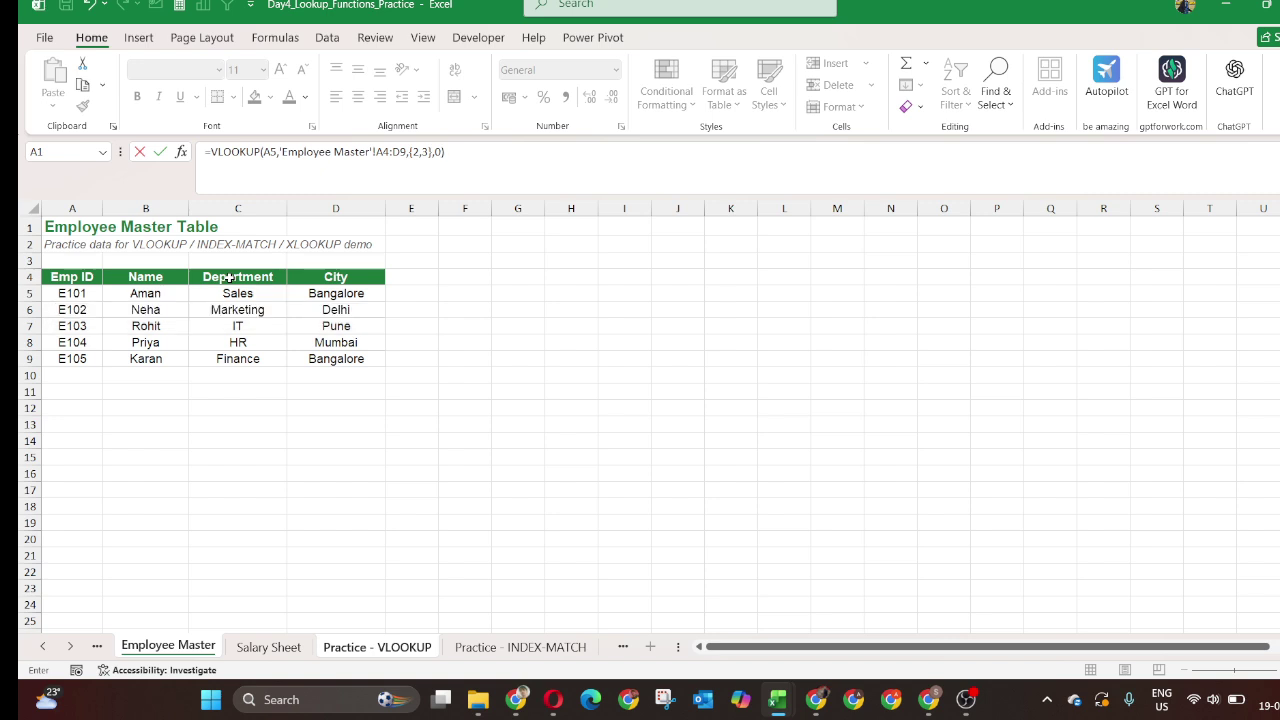
key(Return)
key(Up)
key(Right)
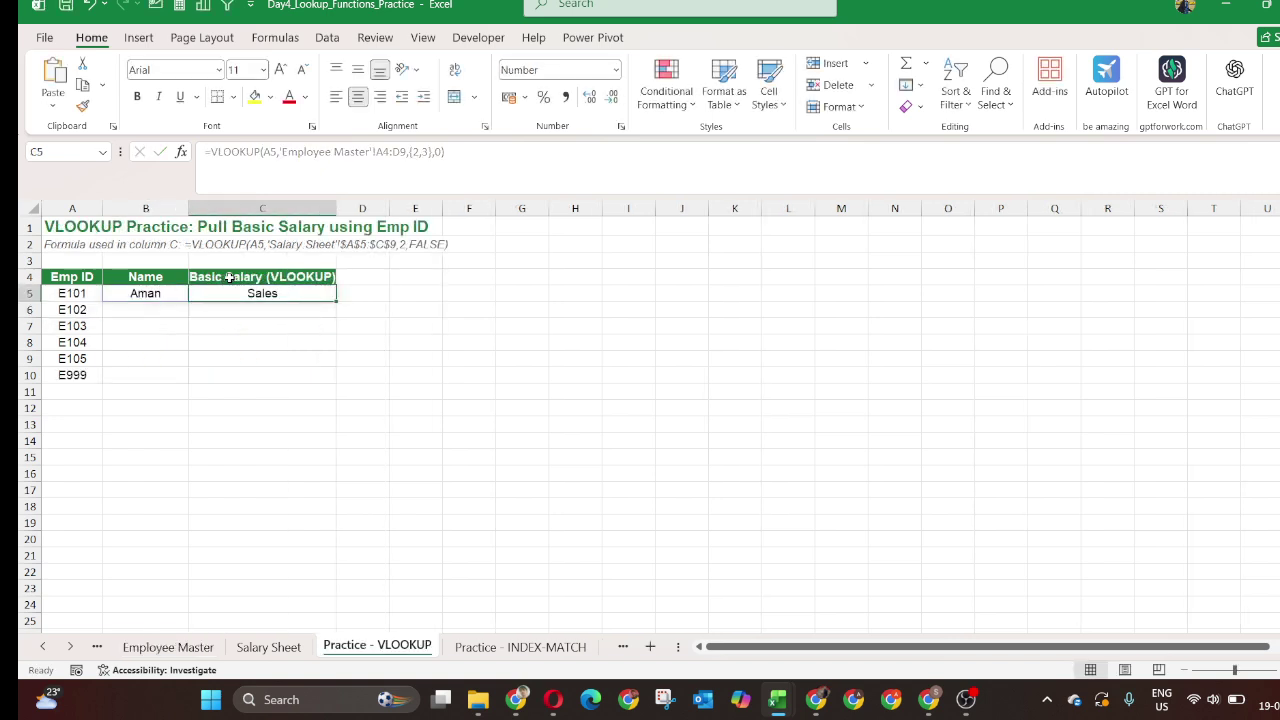
key(Up)
key(Down)
key(Up)
key(Down)
key(Up)
key(Down)
Copy the Department header from the Employee Master sheet over the header in C4 of the Practice - VLOOKUP sheet.
click(270, 648)
click(185, 648)
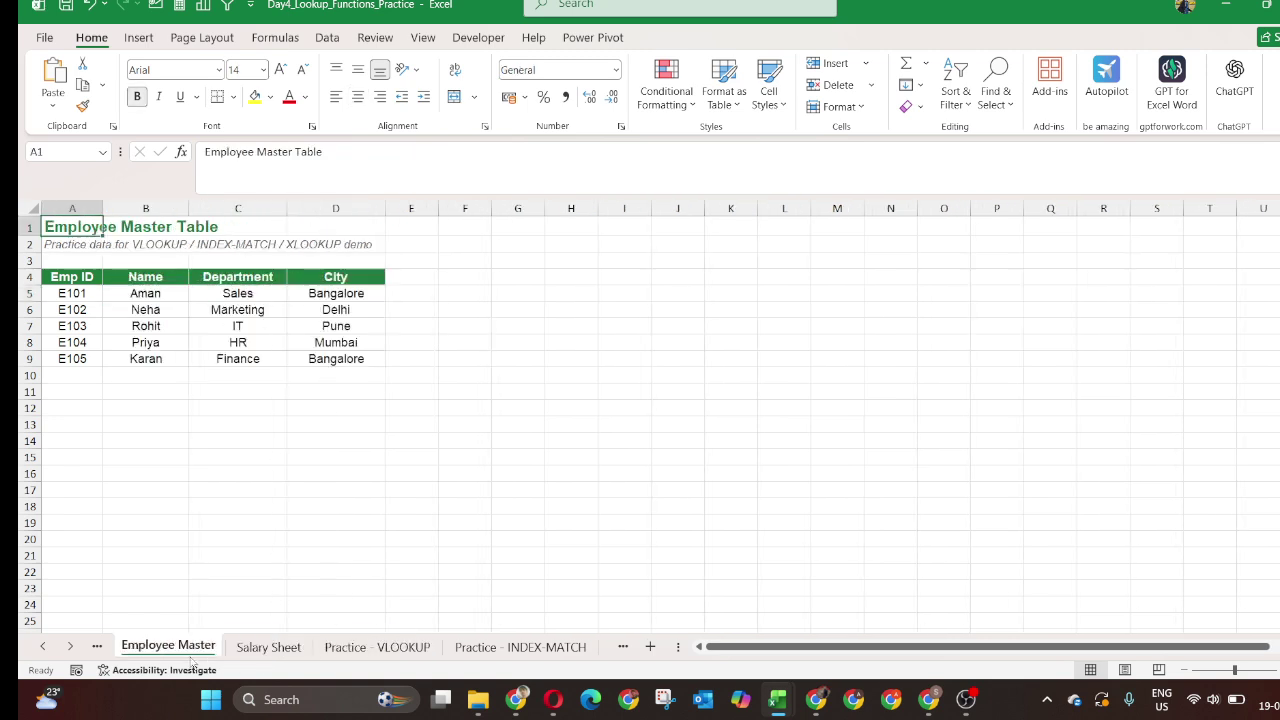
click(233, 280)
key(ctrl+c)
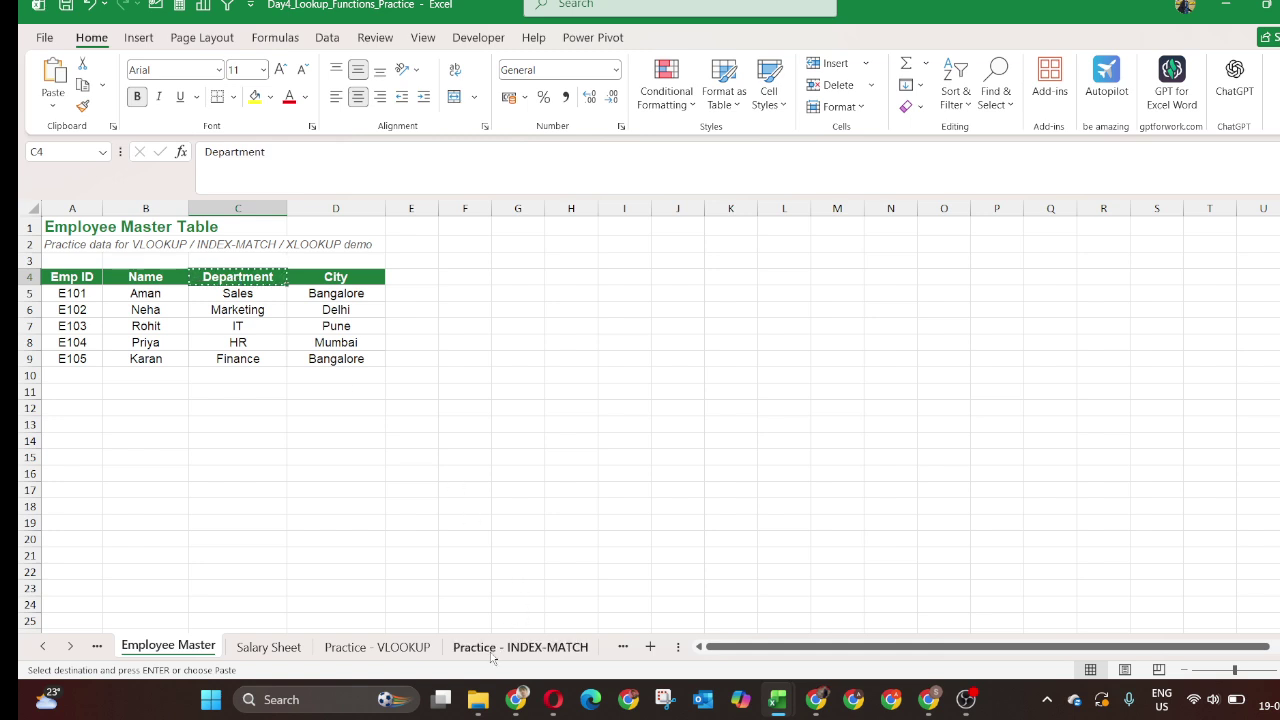
click(431, 650)
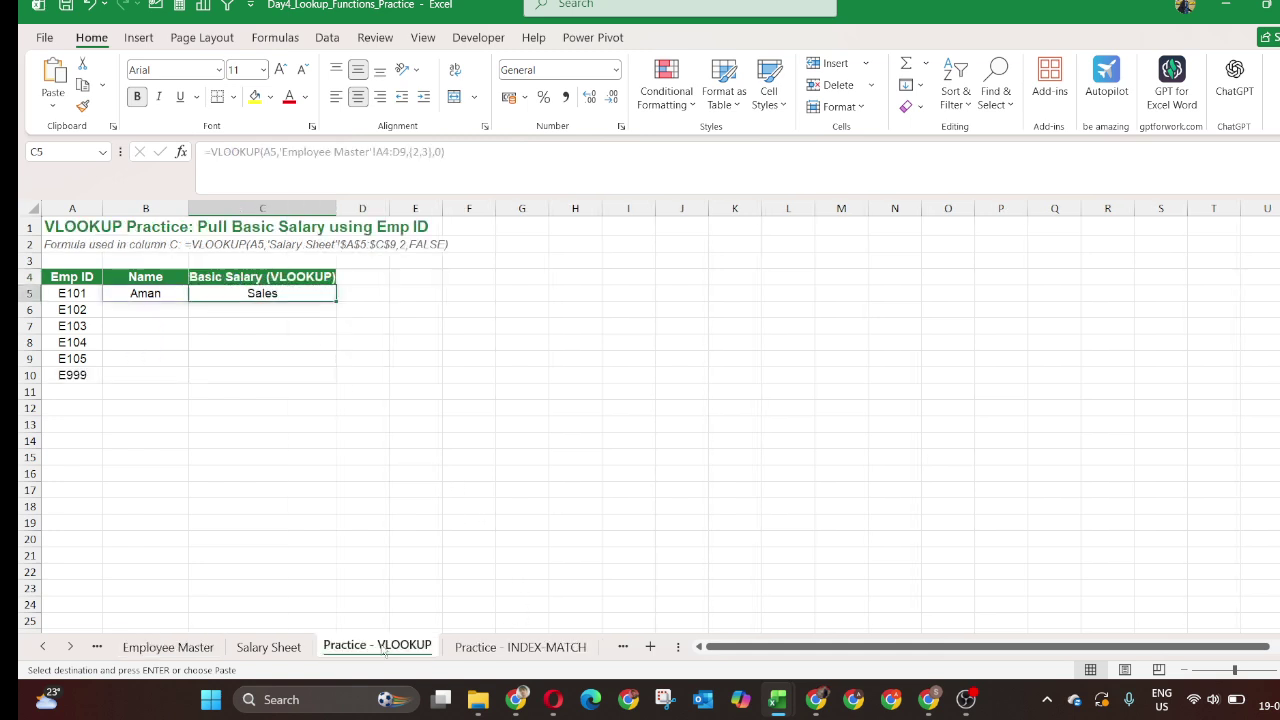
click(261, 279)
key(ctrl+v)
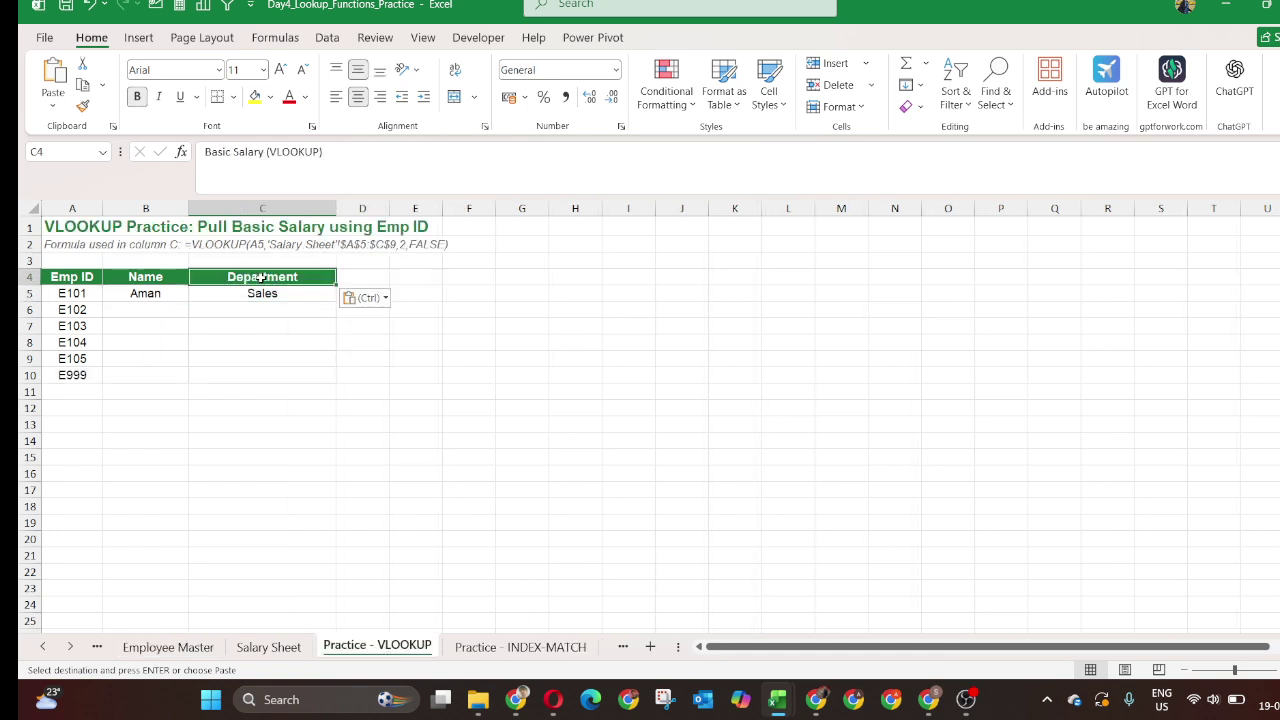
Fill the two-column VLOOKUP formula in B5 down through row 10 of the practice table.
click(156, 293)
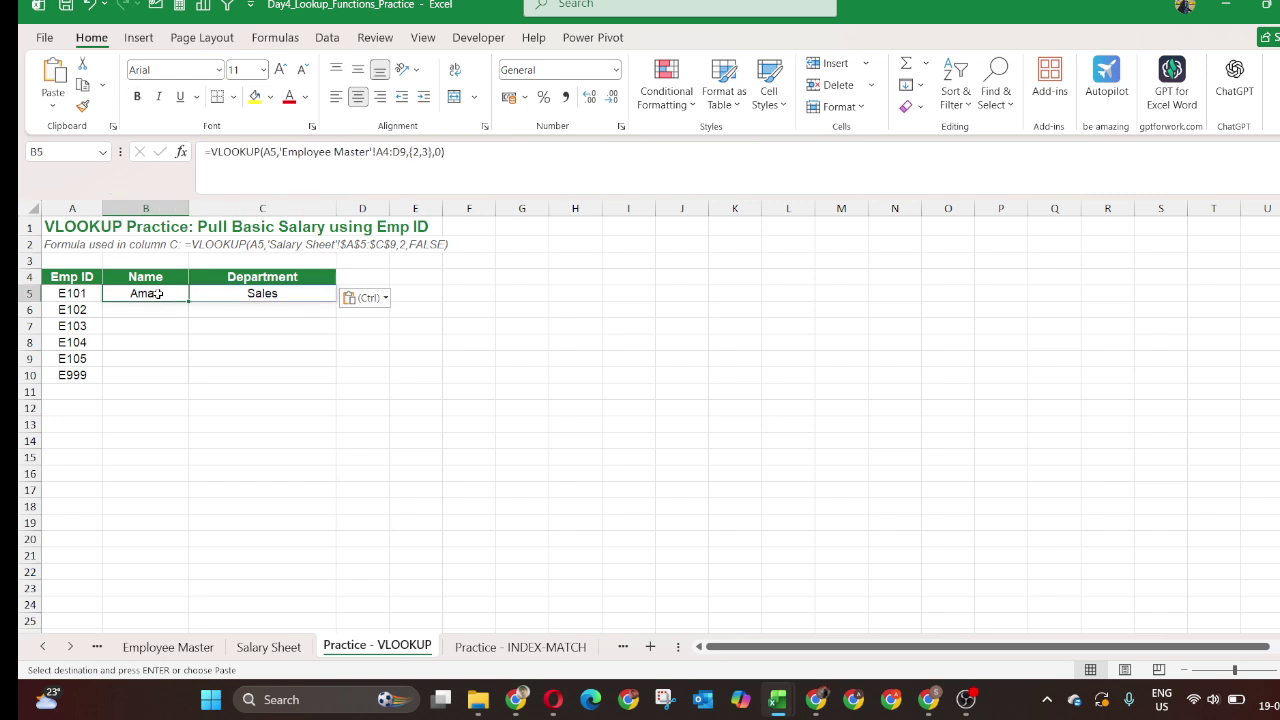
key(Down)
key(Right)
key(Up)
key(Left)
key(Left)
key(ctrl+Down)
key(Right)
key(ctrl+shift+Up)
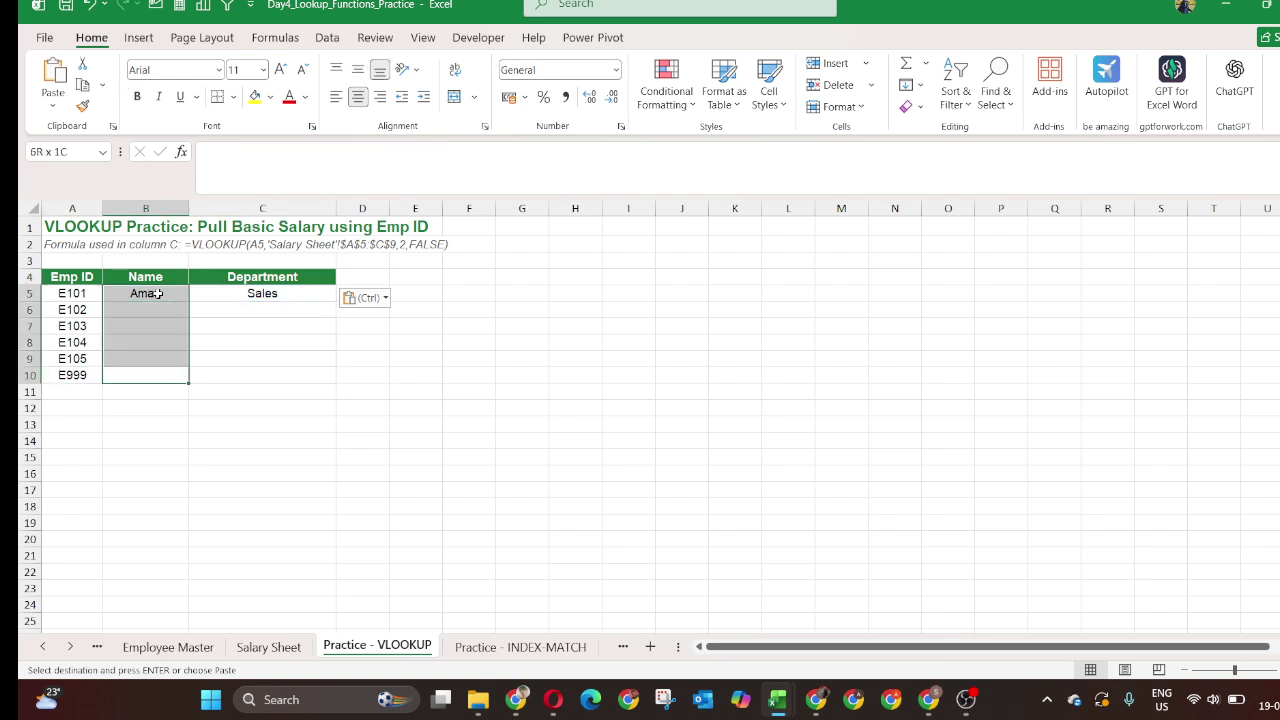
key(shift+Right)
key(Return)
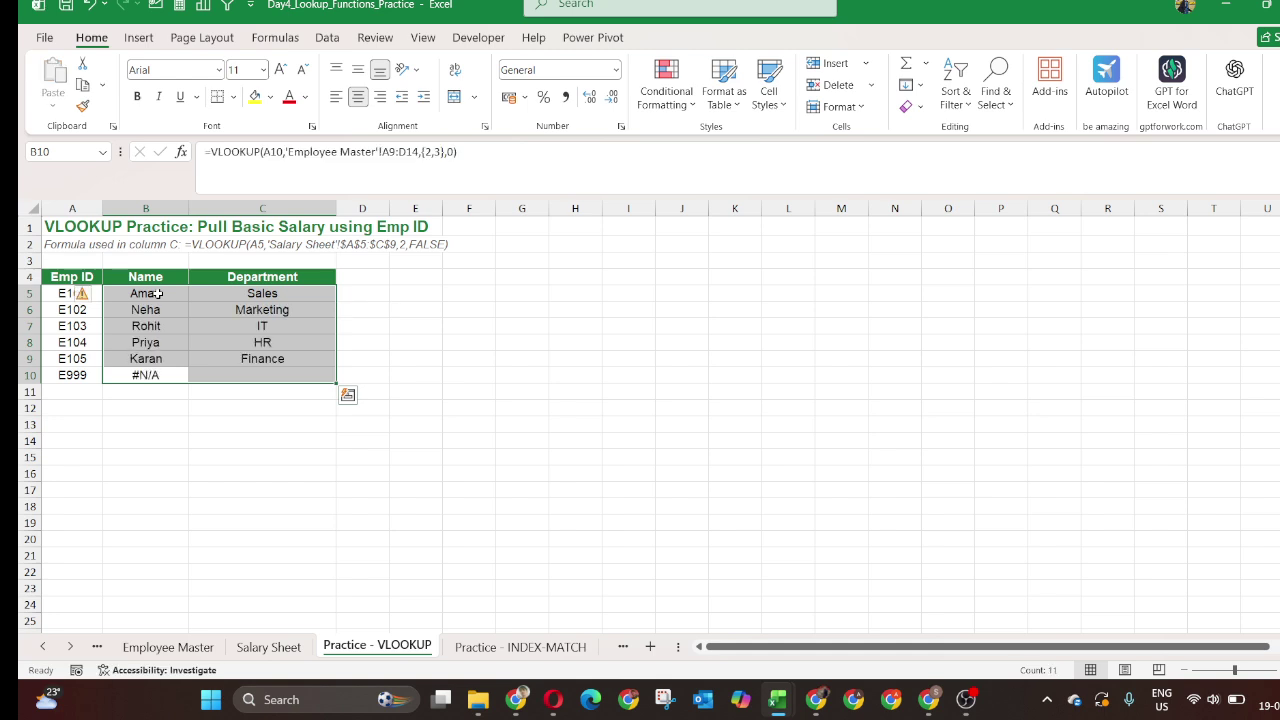
key(Up)
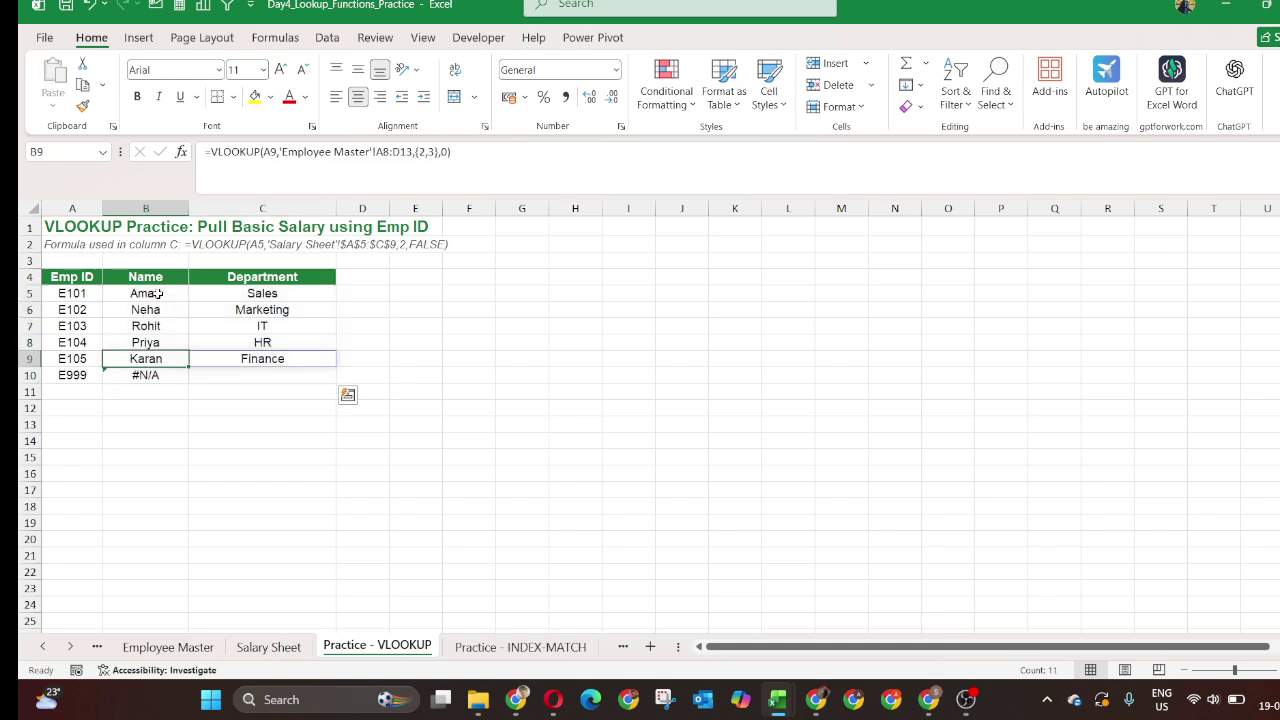
key(Down)
key(Up)
key(Right)
key(Left)
Open the Practice - INDEX-MATCH sheet and look over its Basic Salary and Bonus % columns.
click(484, 651)
click(357, 370)
key(Up)
key(Up)
key(Up)
key(Up)
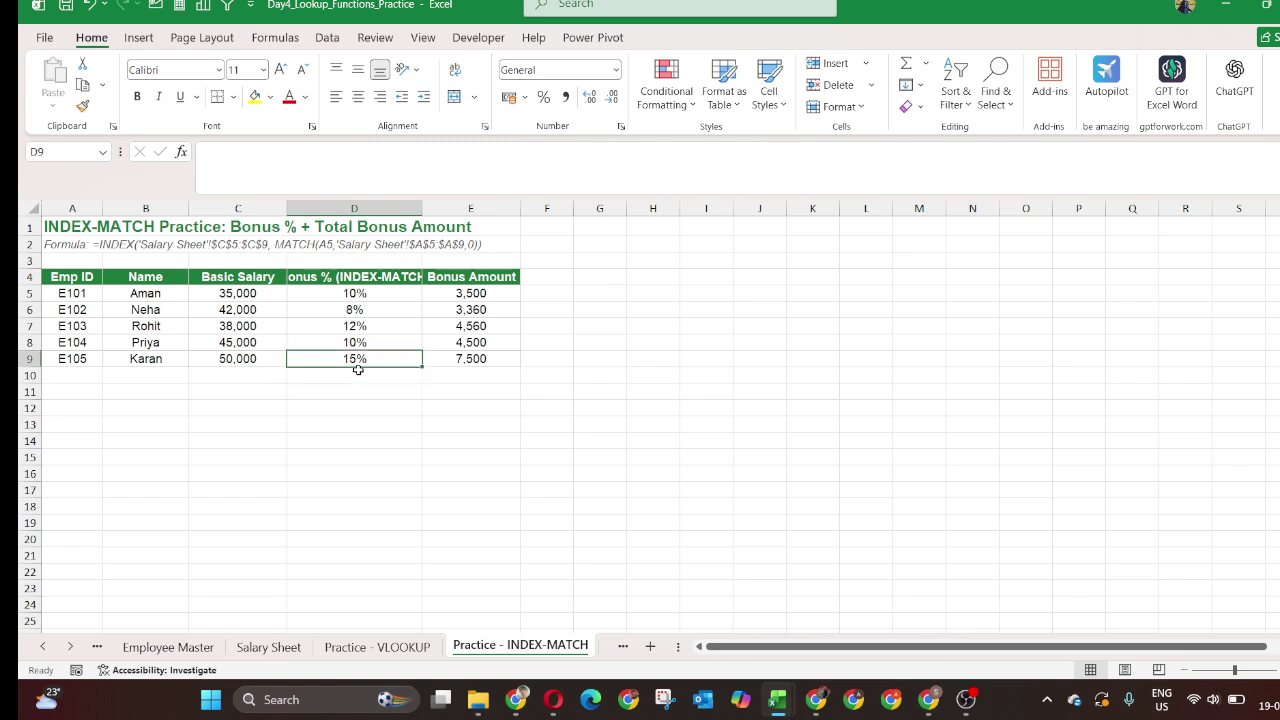
key(Up)
key(Up)
key(Left)
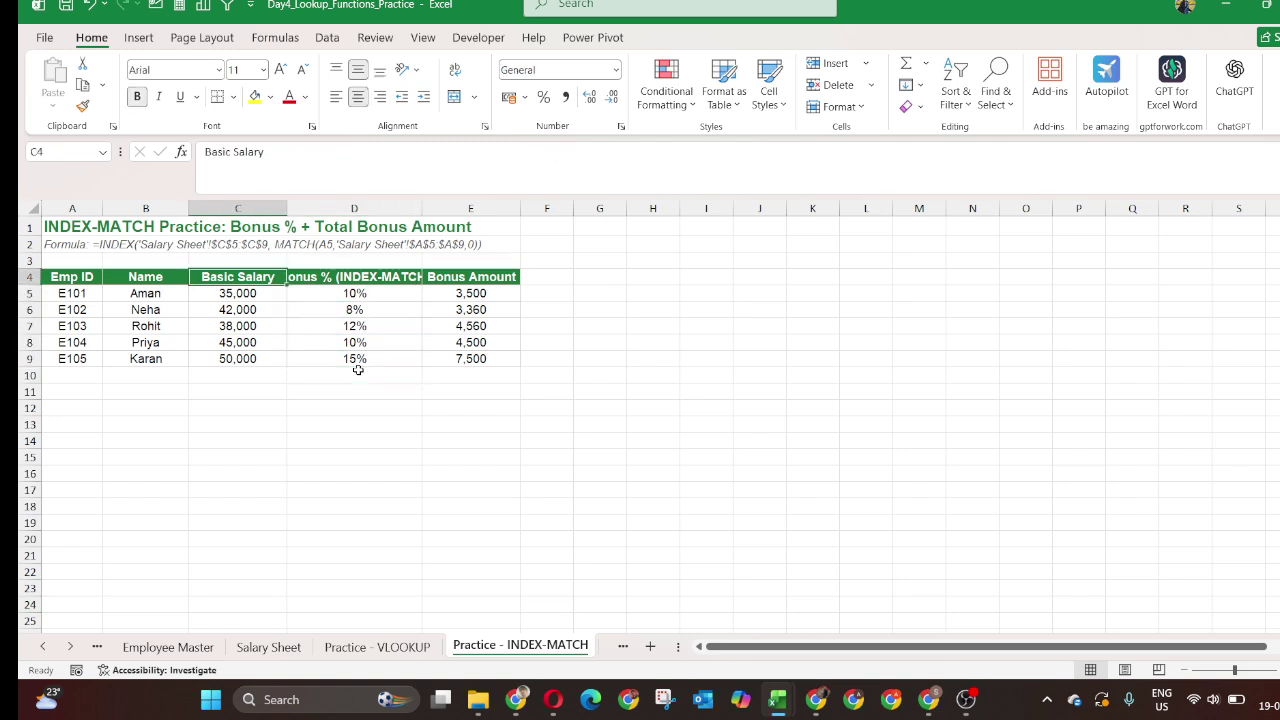
Switch to the Excel functions reference workbook and read the INDEX definition and use case on the Lookup Reference sheet.
key(alt+Tab)
key(Up)
key(Up)
key(Up)
key(Up)
key(Up)
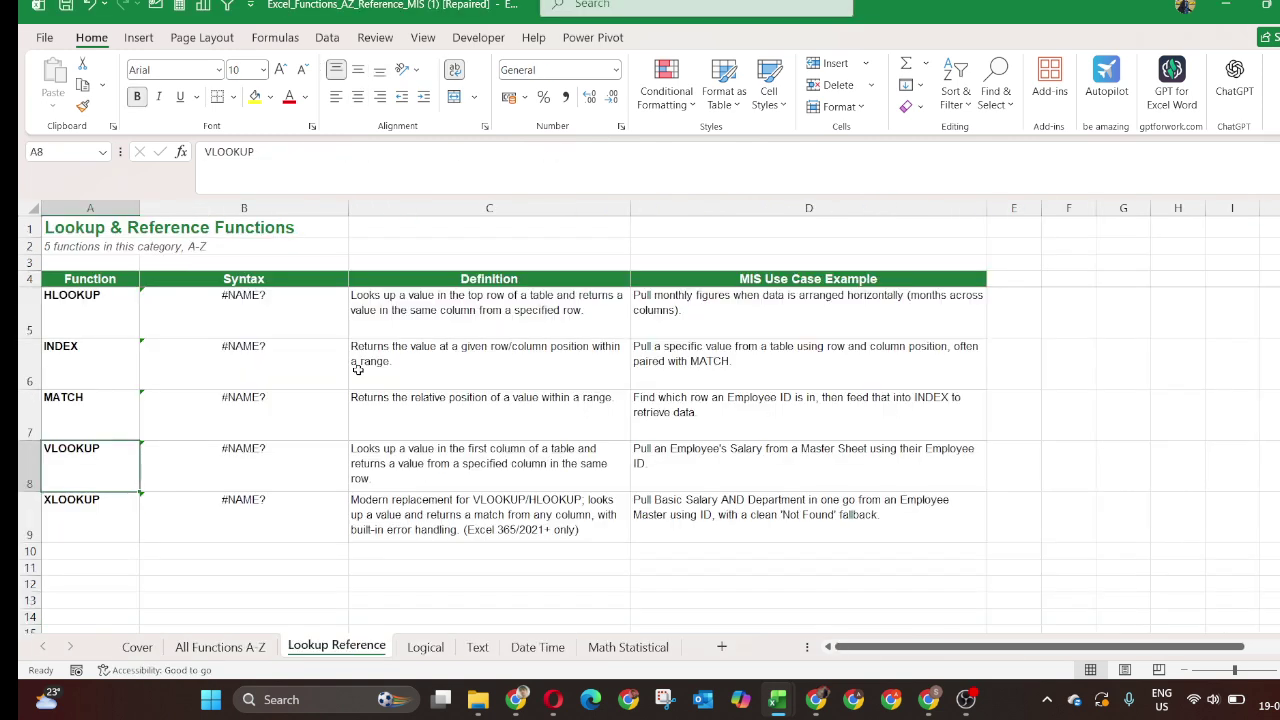
key(Right)
key(Right)
key(Down)
key(Down)
key(Right)
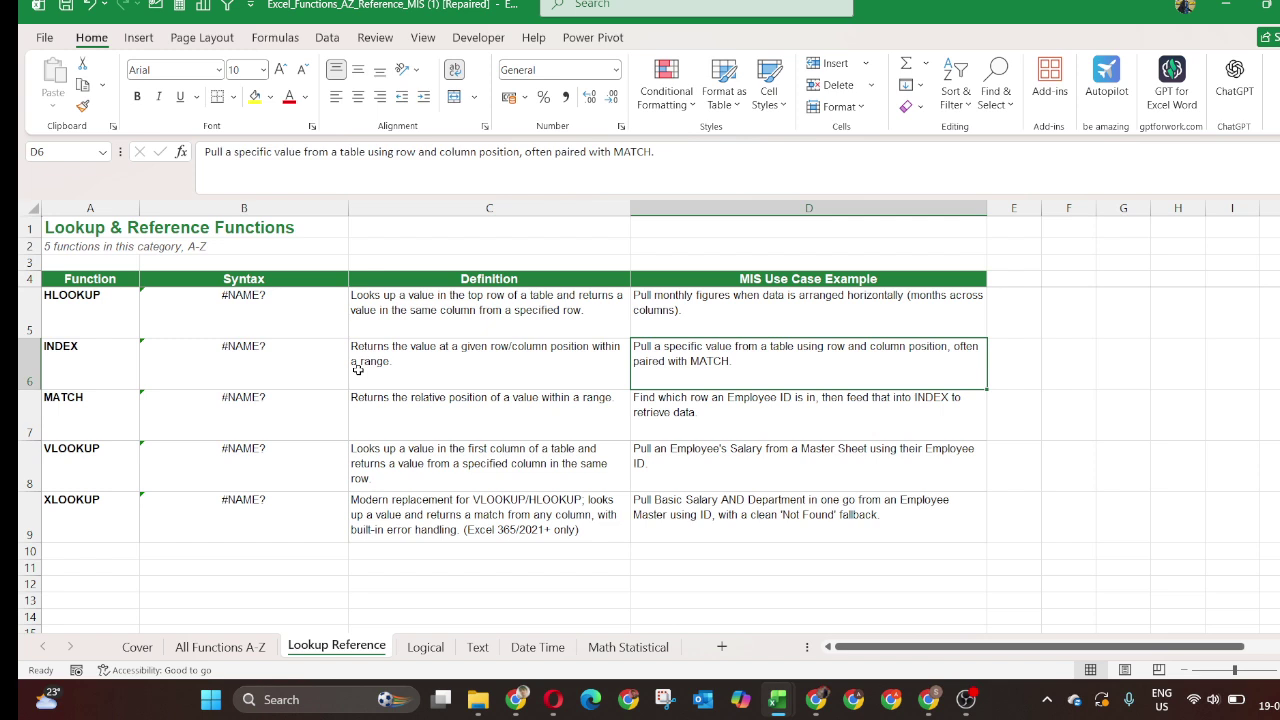
Return to the Day4_Lookup_Functions_Practice workbook and delete the Basic Salary formulas in C5:C9 of the INDEX-MATCH sheet.
key(alt+Tab)
key(Down)
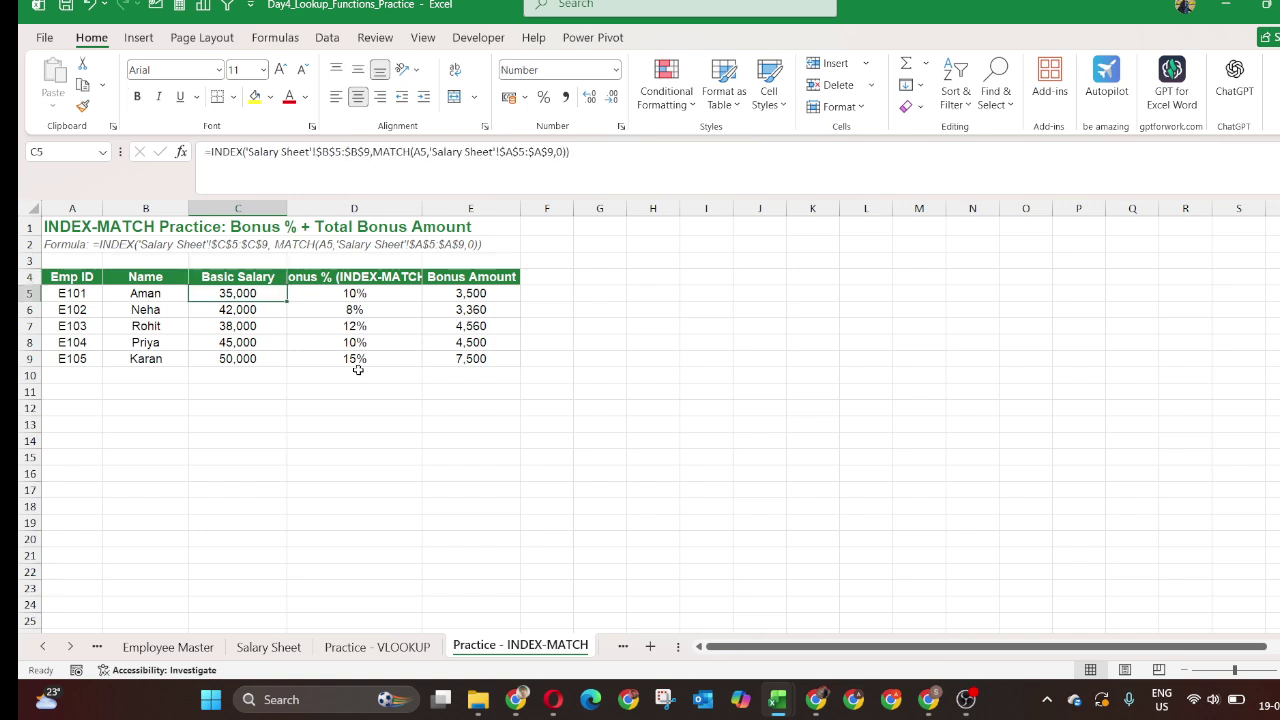
key(Left)
key(Right)
key(Down)
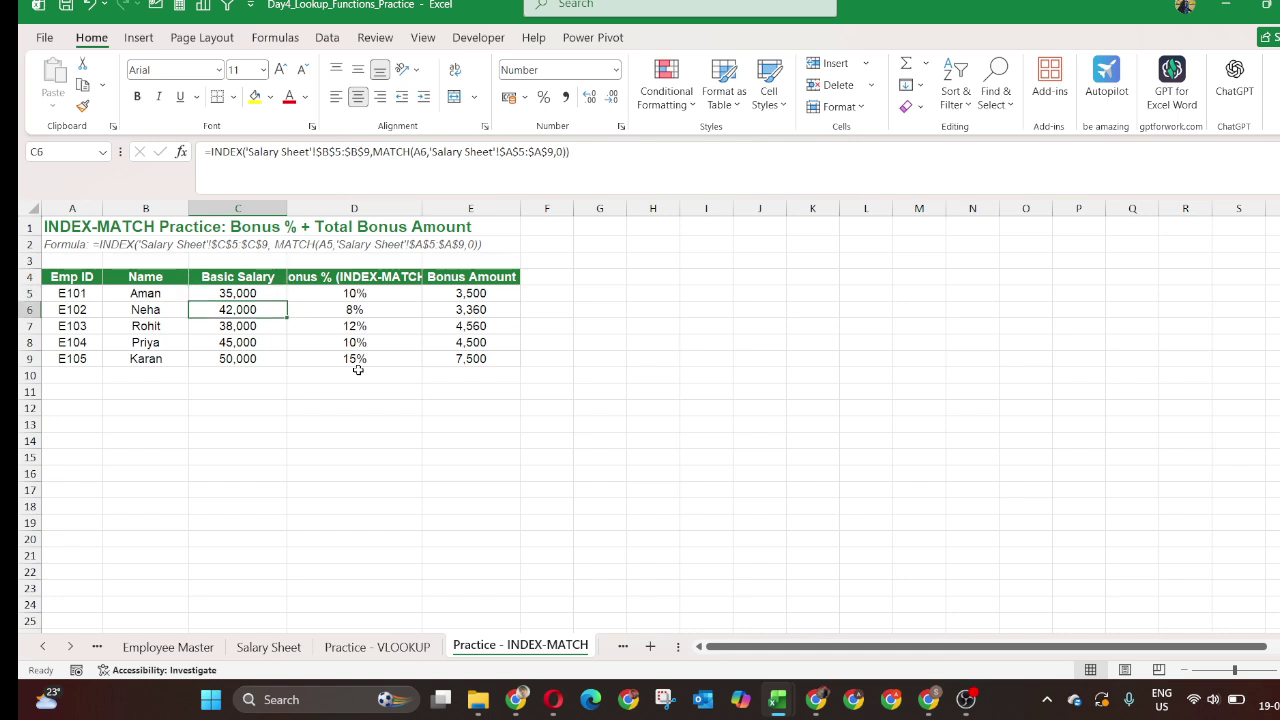
key(Up)
key(ctrl+shift+Down)
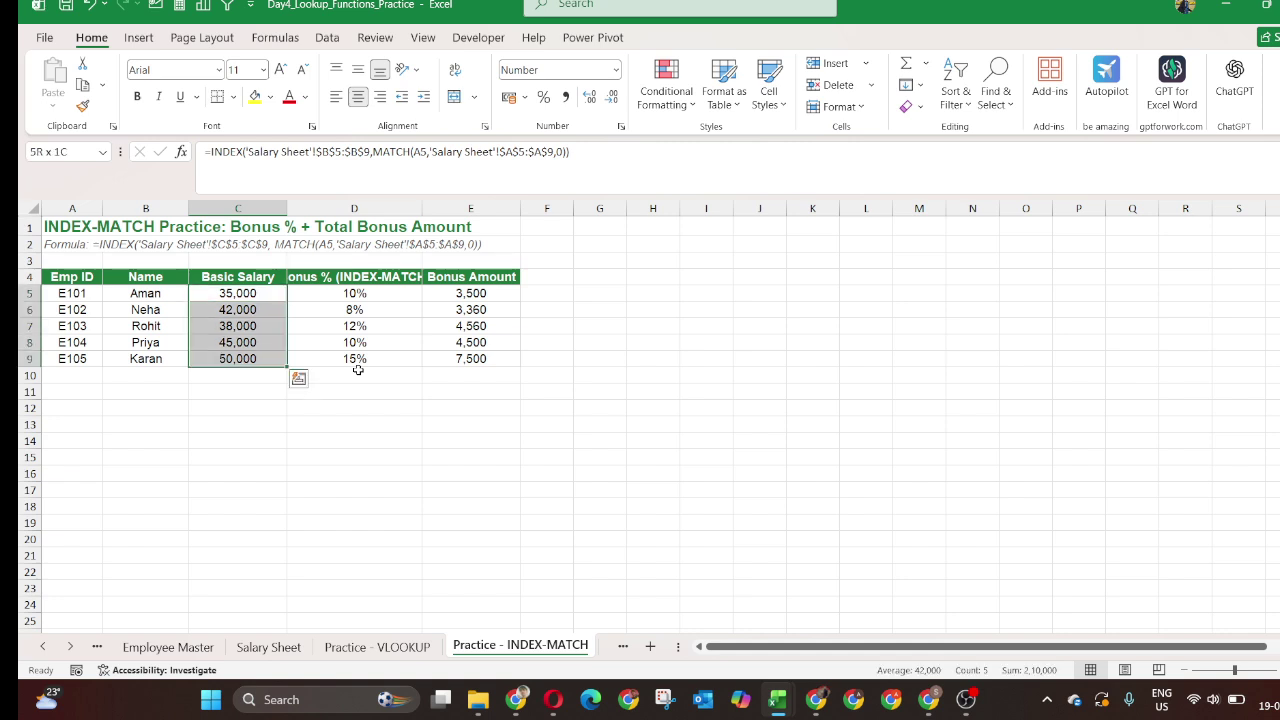
key(Delete)
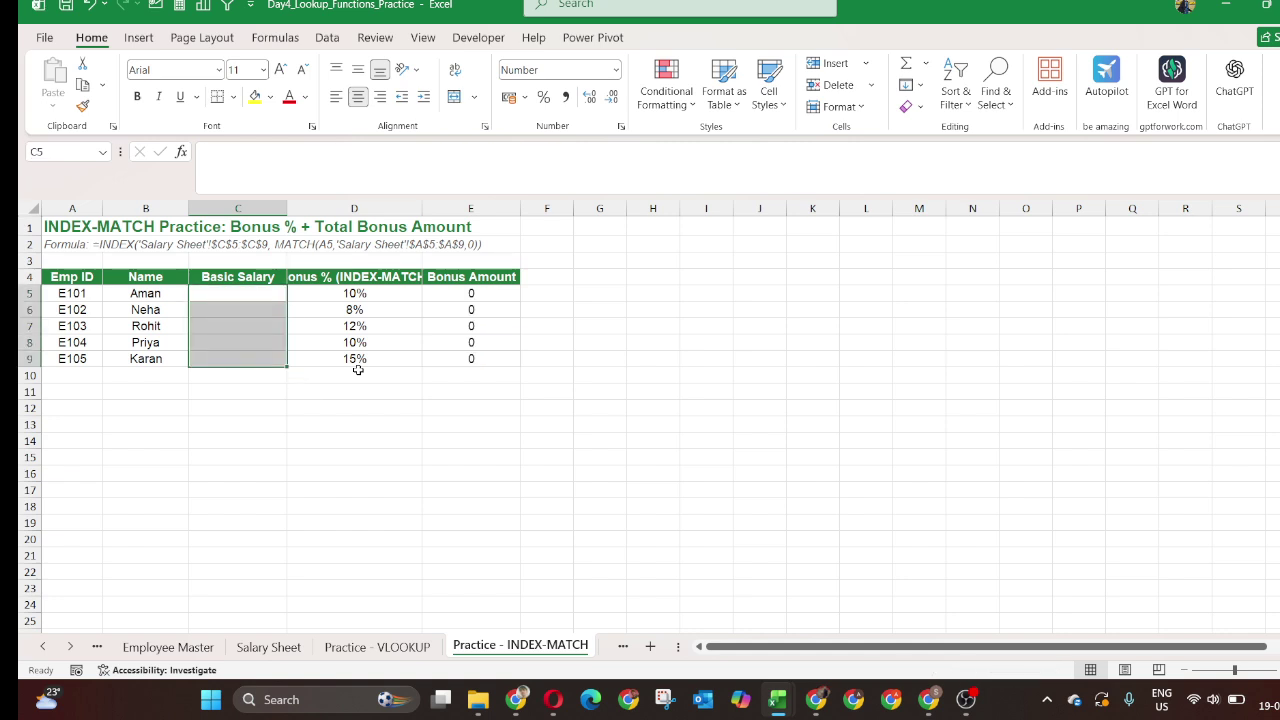
Examine the existing INDEX-MATCH formula in D5 of the Bonus % column beside the cleared Basic Salary cell.
key(Up)
key(Down)
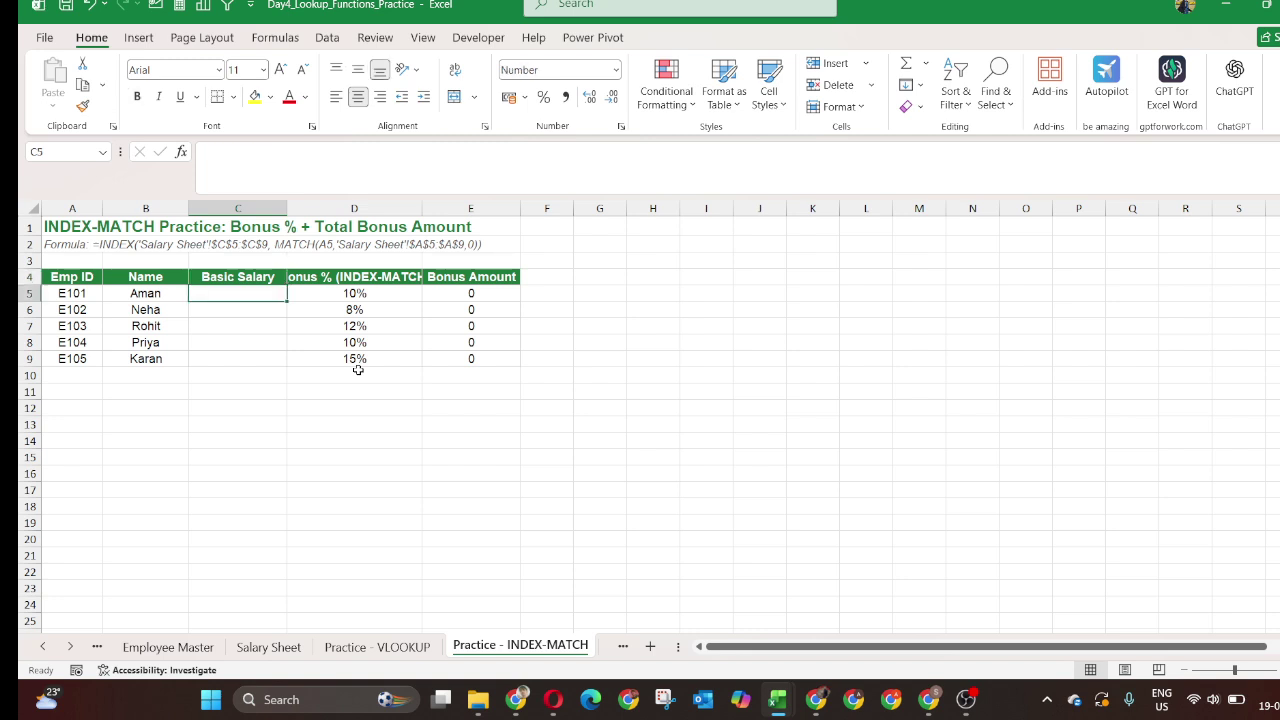
key(Right)
key(Right)
key(Left)
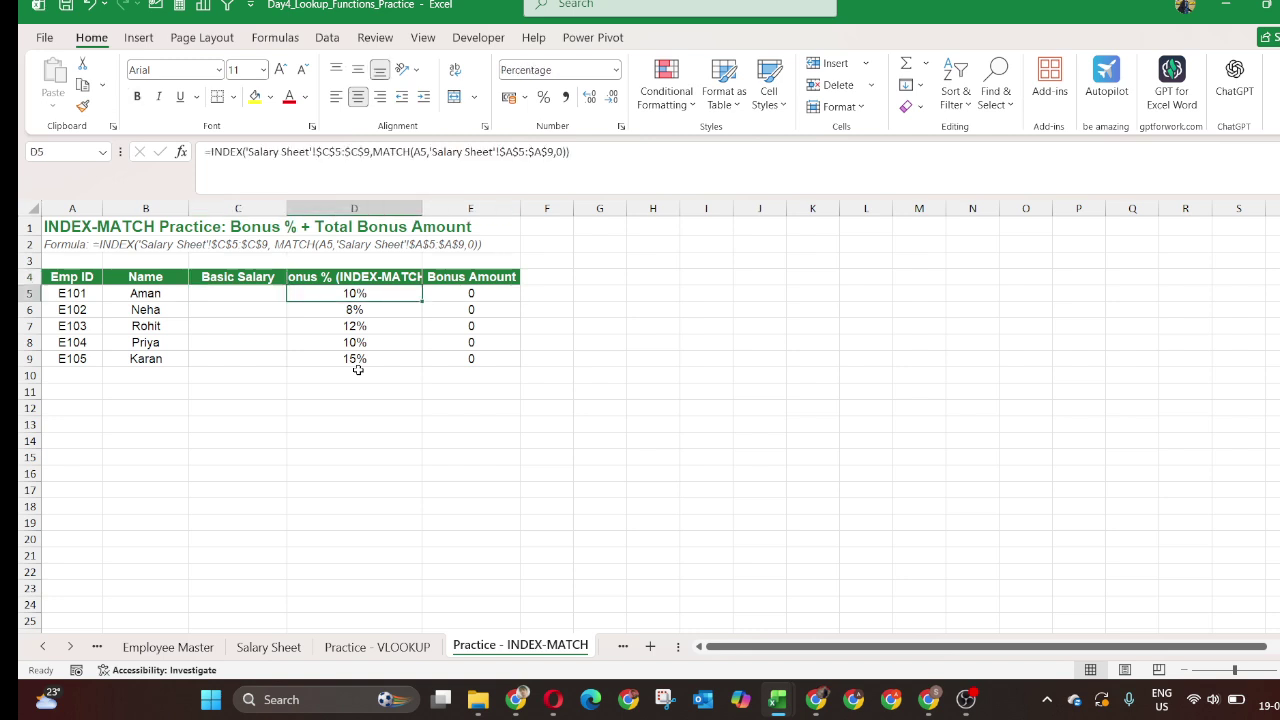
key(Left)
key(Right)
key(Left)
key(Right)
key(Left)
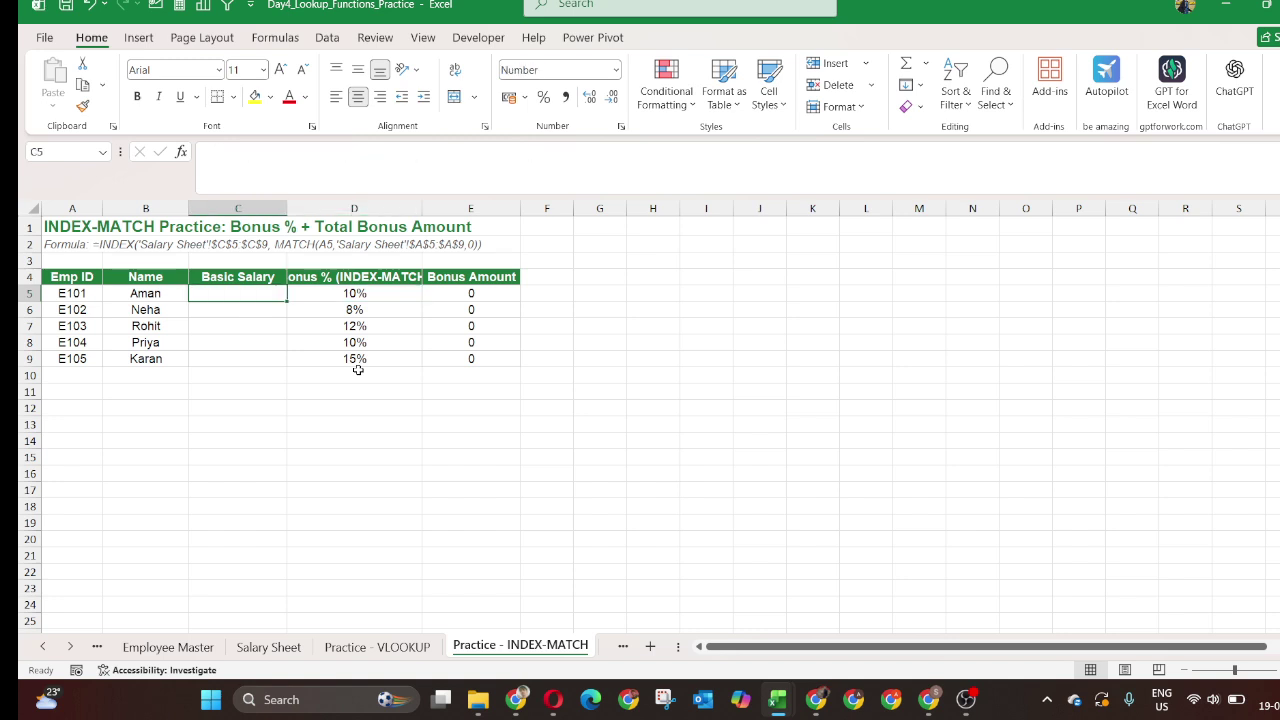
key(Right)
key(Left)
Start an INDEX formula in C5 with the Basic Salary range 'Salary Sheet'!B4:B9 as its array.
text(=in)
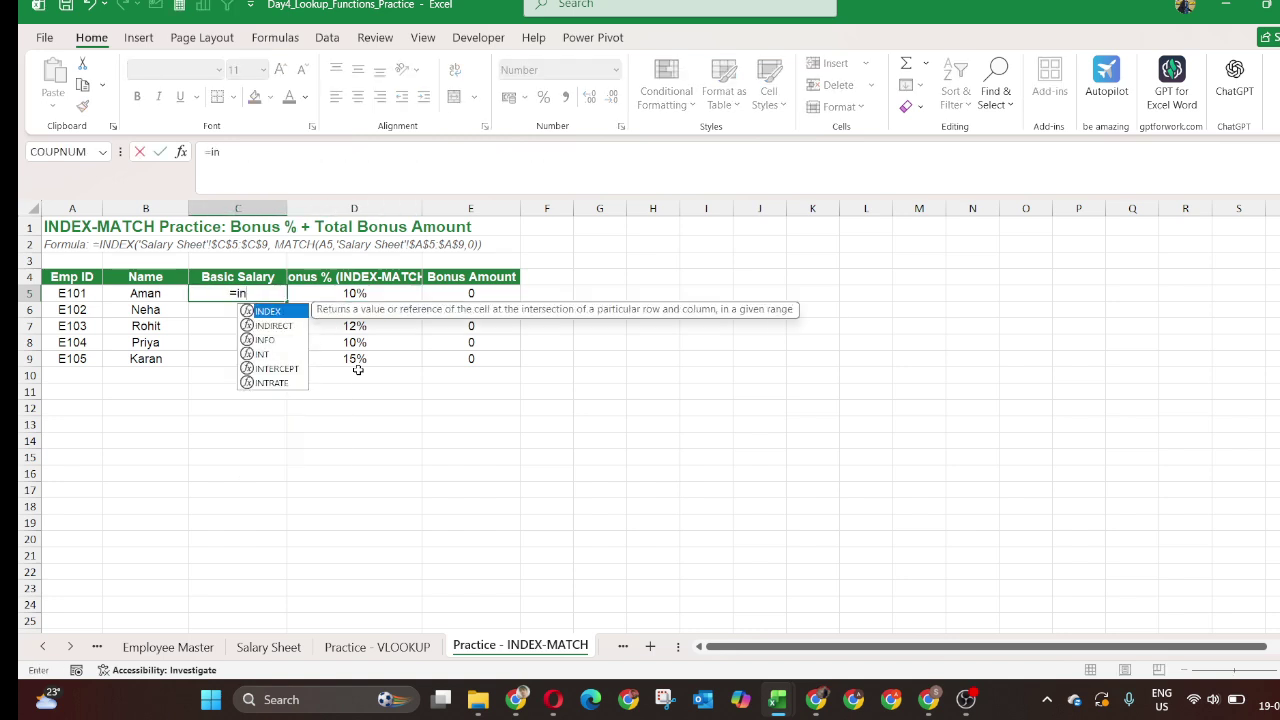
key(Tab)
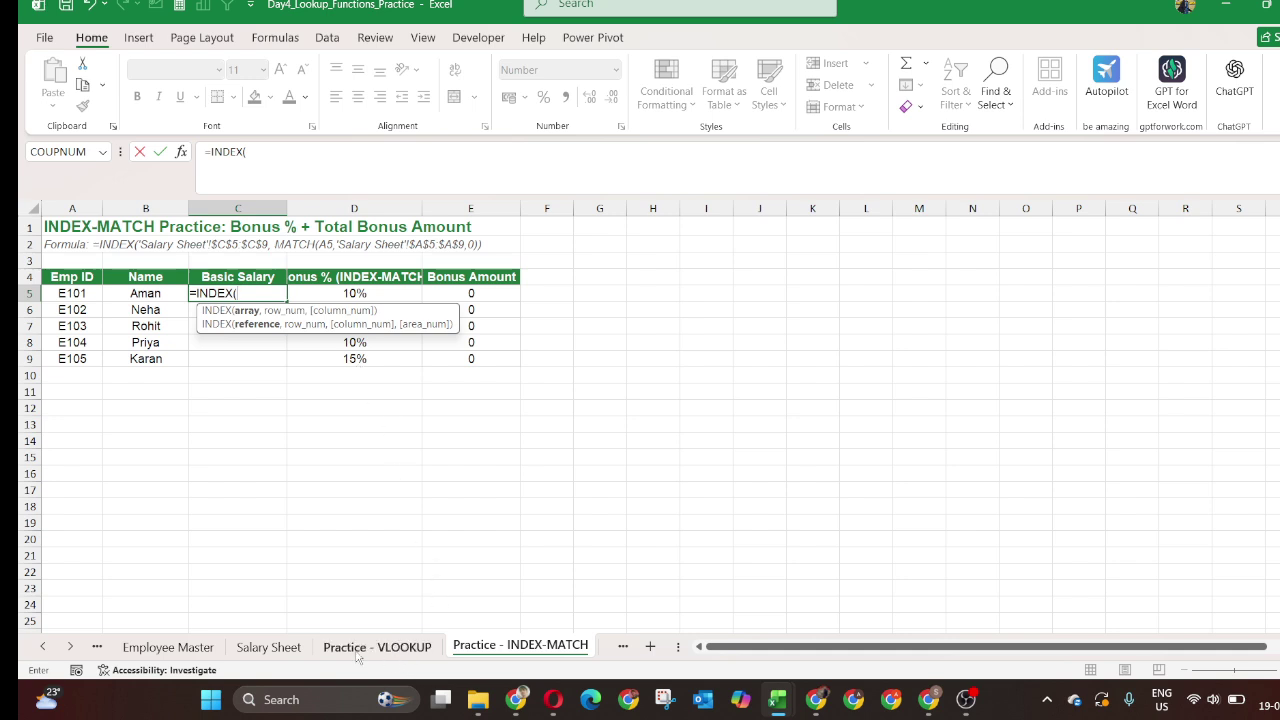
click(268, 647)
click(146, 280)
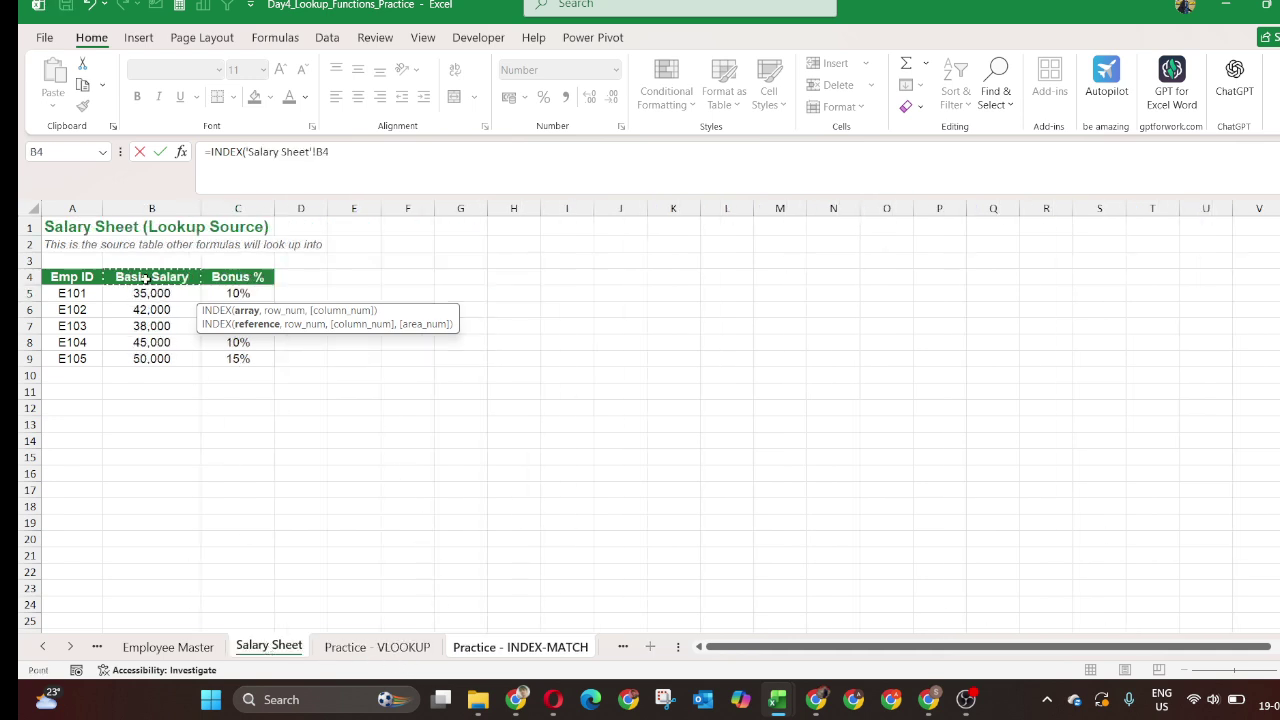
key(ctrl+shift+Down)
text(,)
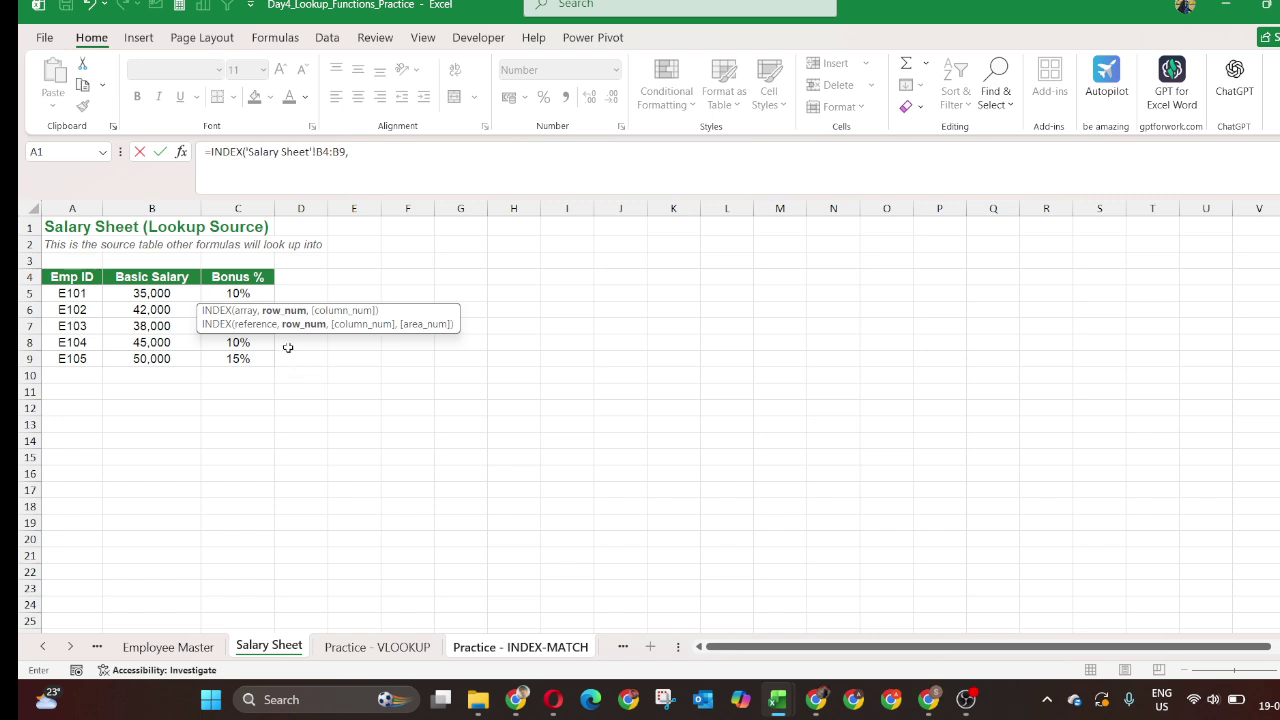
Nest a MATCH function as the row number, using A5 on the Practice - INDEX-MATCH sheet as the lookup value.
text(matc)
key(Tab)
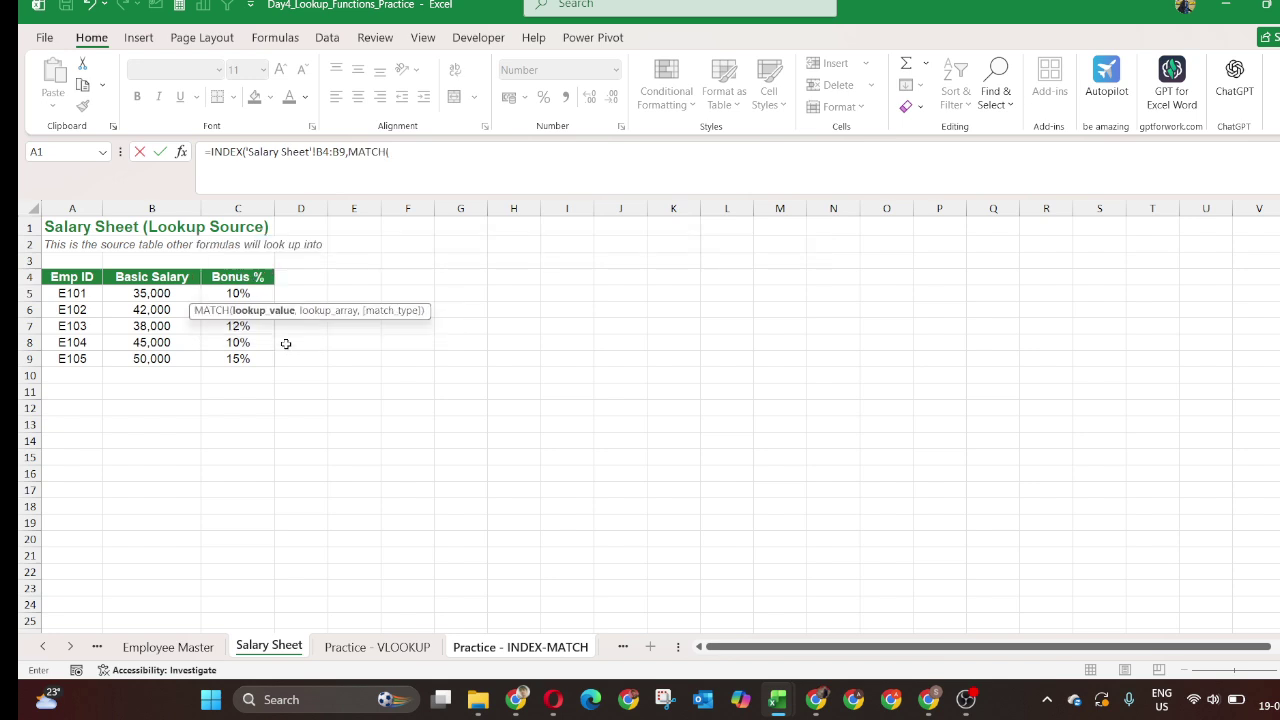
click(497, 645)
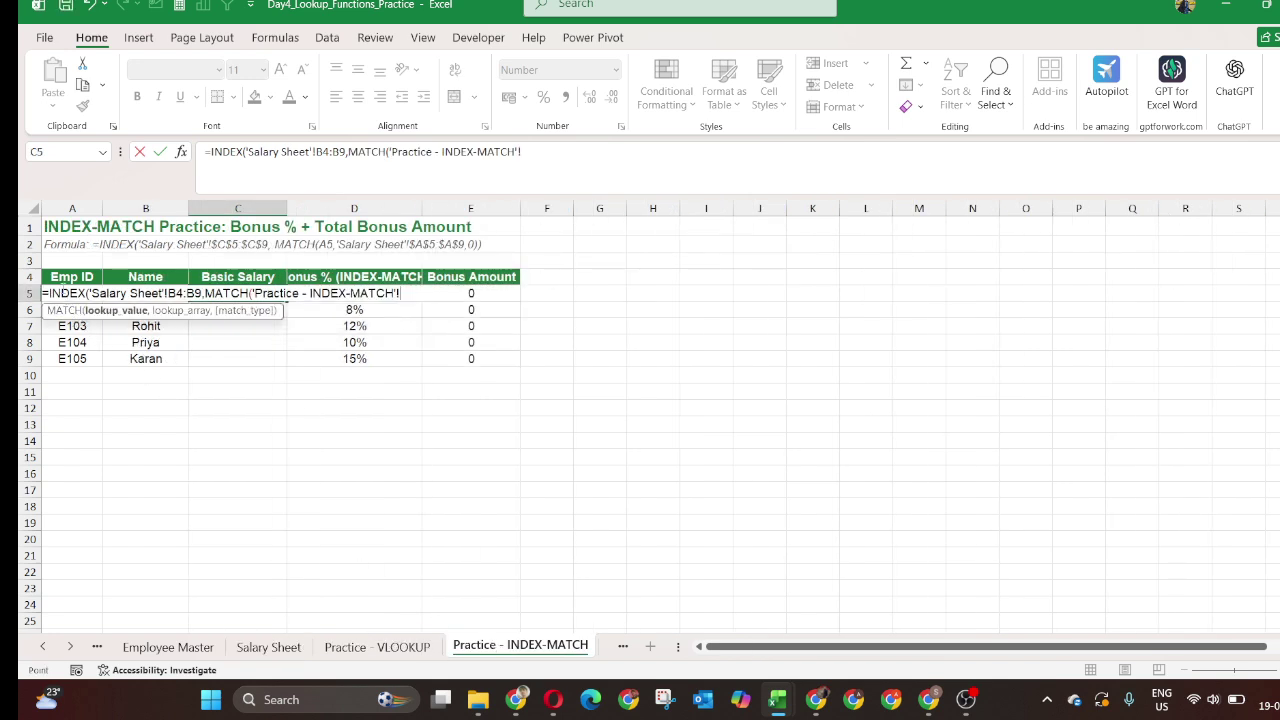
click(65, 277)
key(Down)
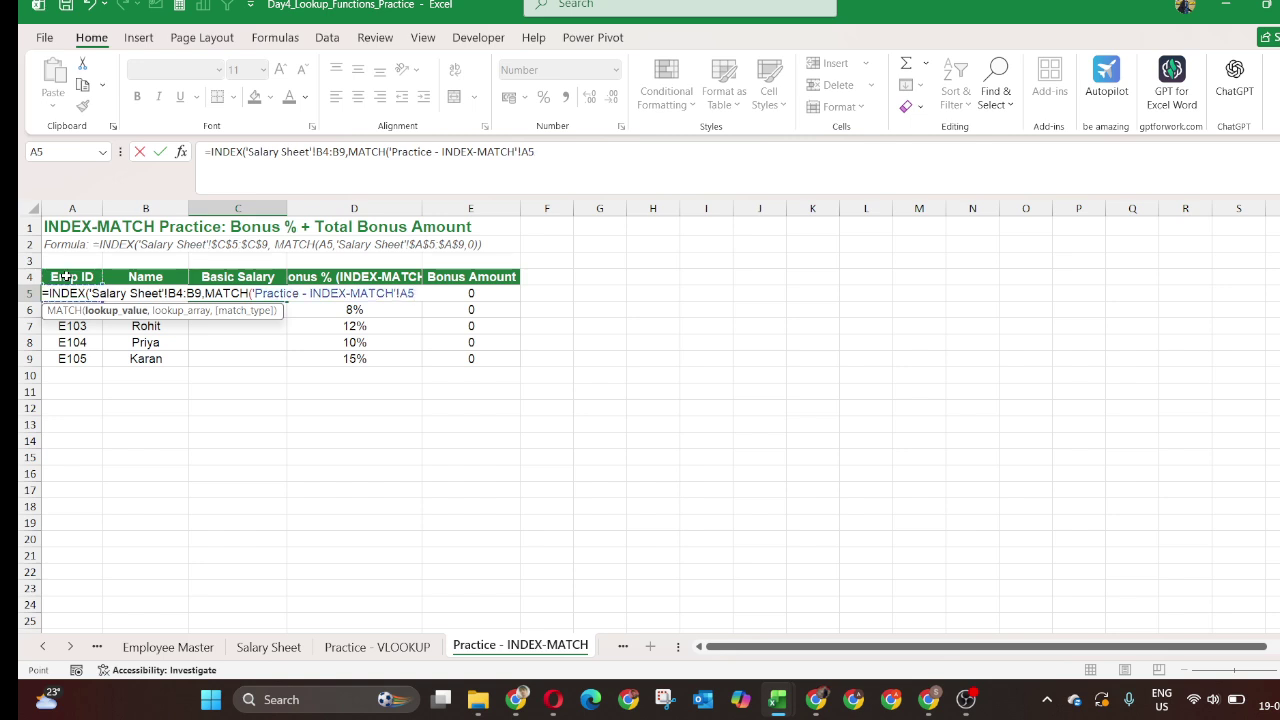
text(,)
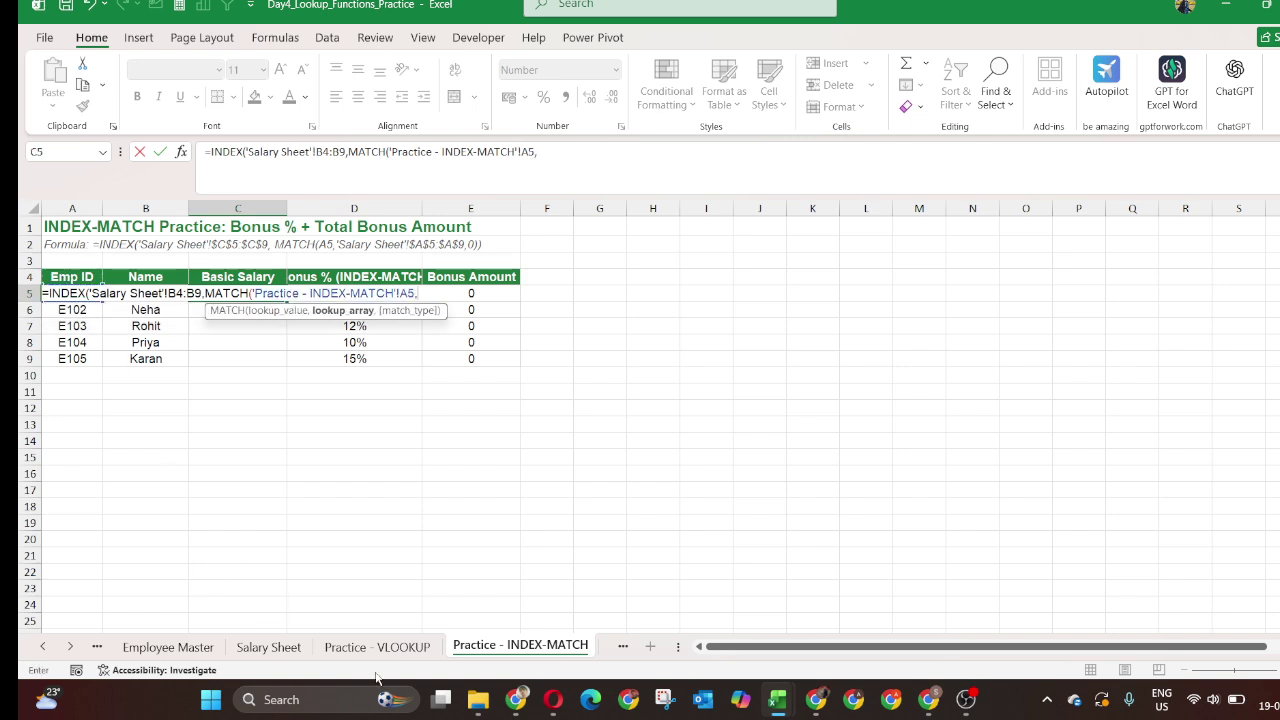
Set the MATCH lookup array to the employee ID range 'Salary Sheet'!A4:A9.
click(270, 647)
click(75, 279)
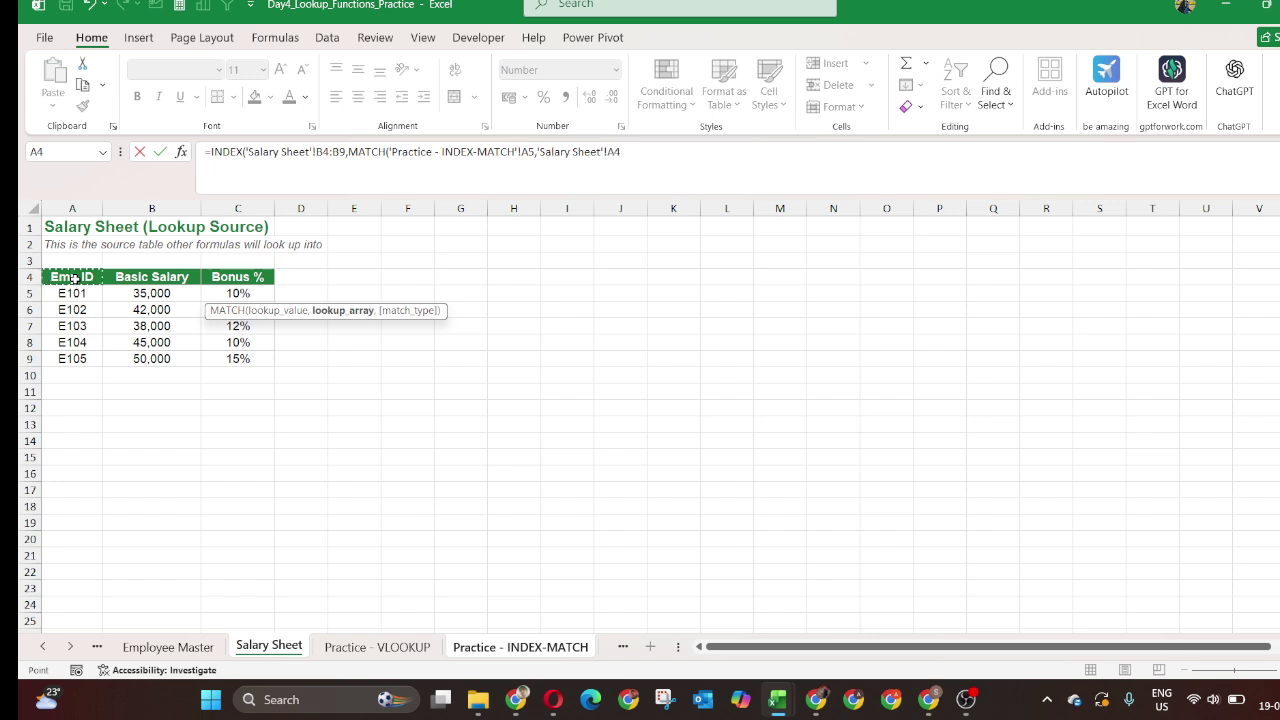
drag(75, 279, 80, 358)
text(,)
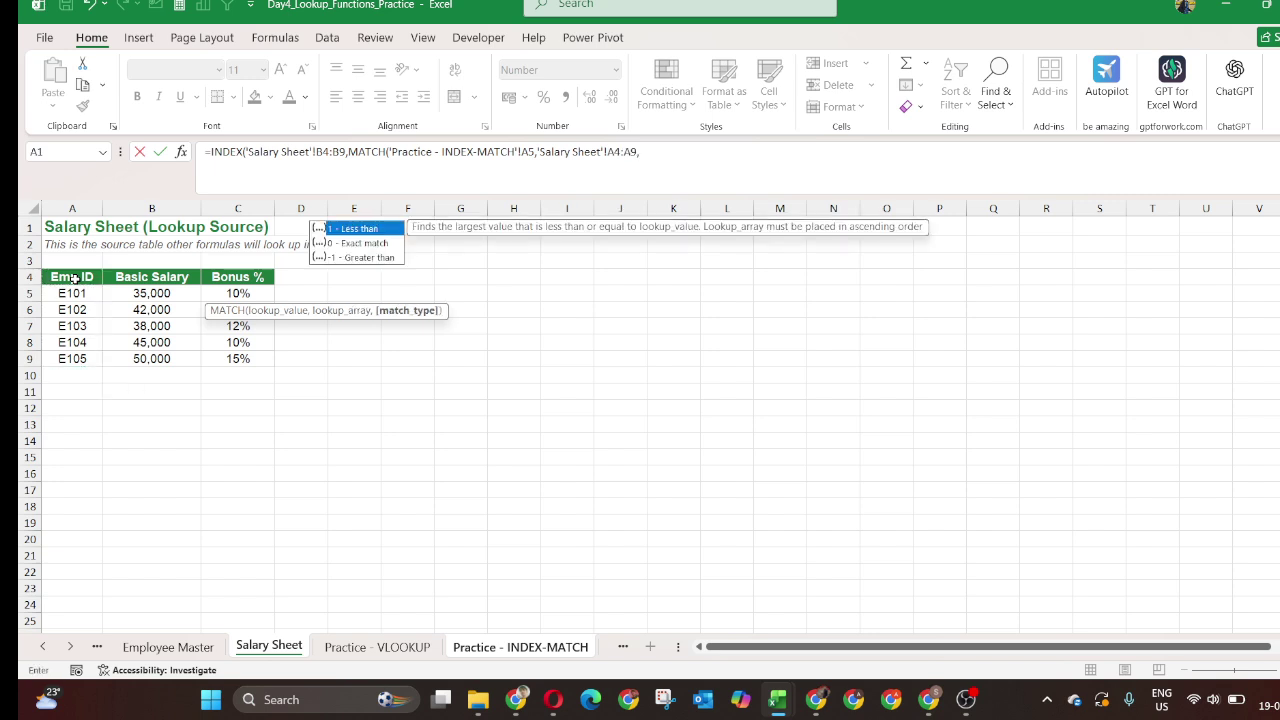
Complete the C5 INDEX-MATCH formula with match type 0 for an exact match and enter it.
text(0)
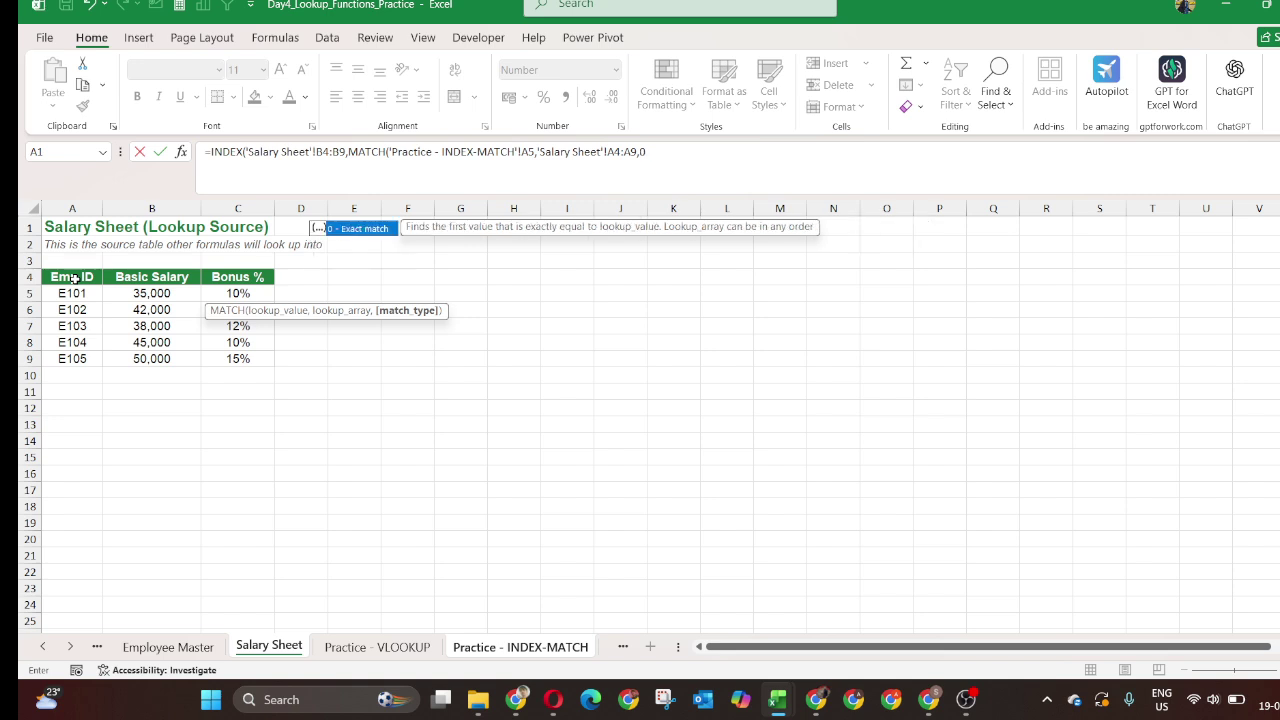
key(Tab)
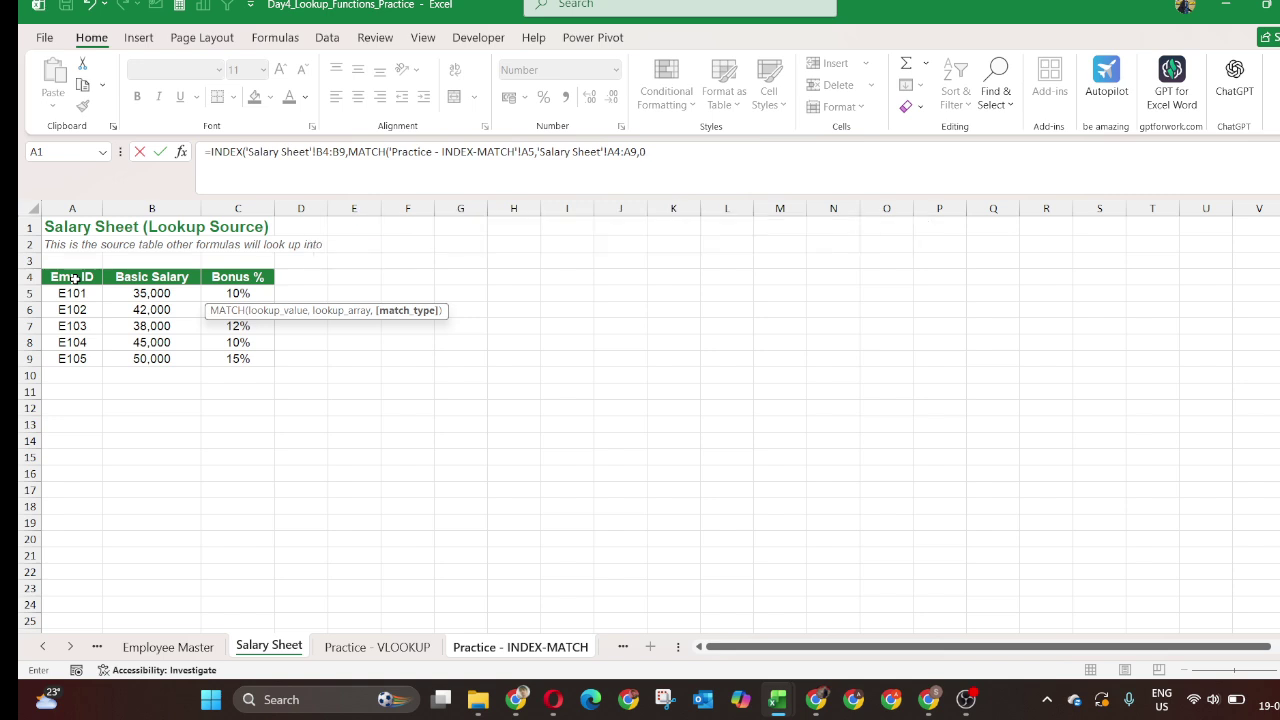
text())
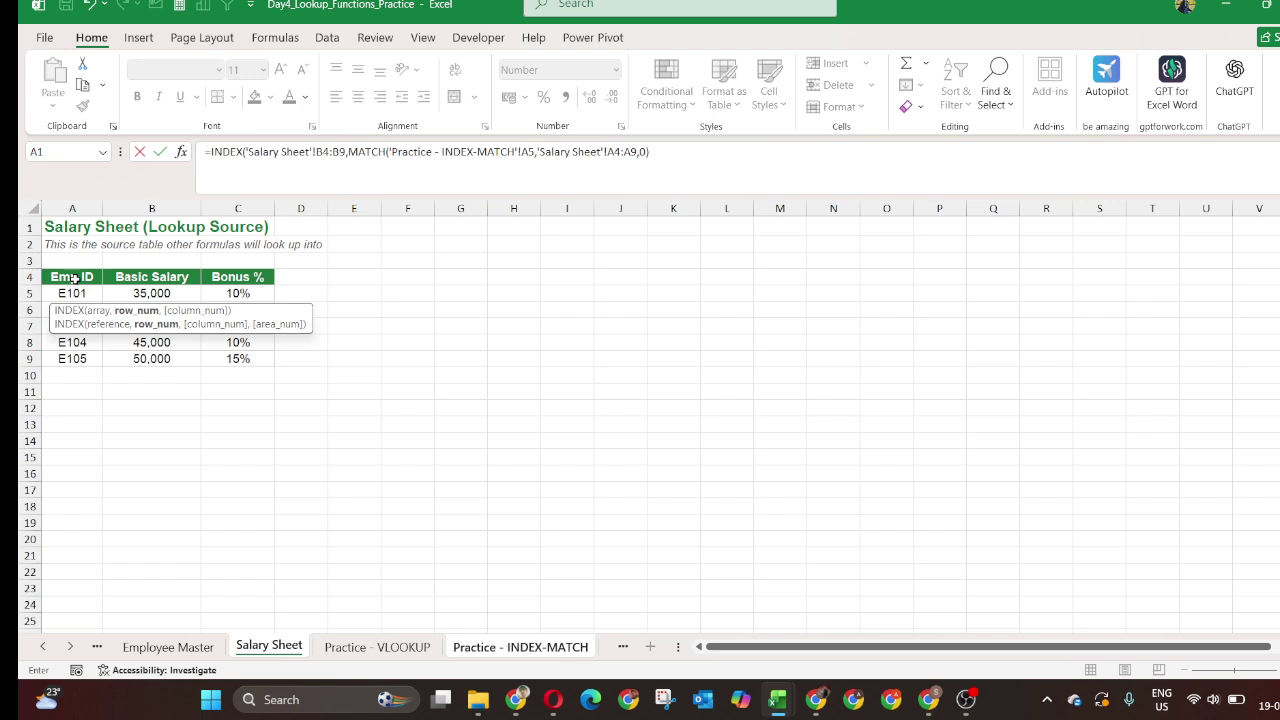
text())
key(Return)
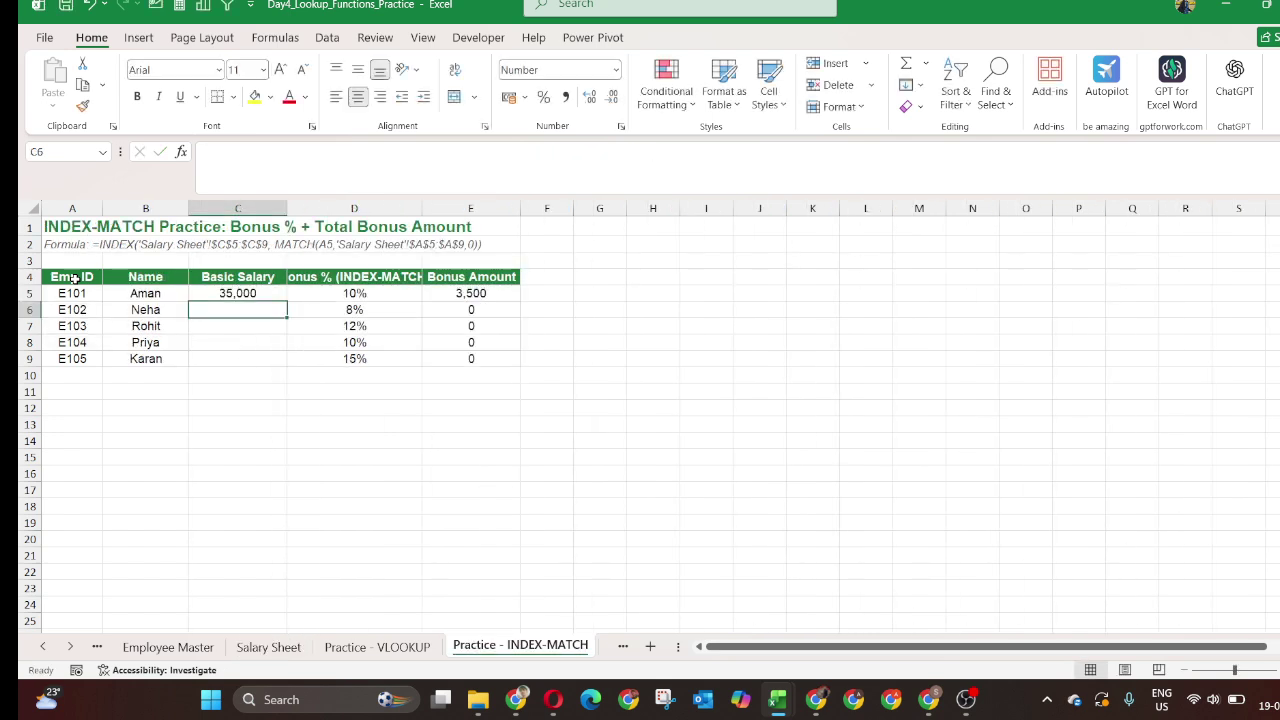
Fill the Basic Salary INDEX-MATCH formula from C5 down through C9.
key(Up)
key(Left)
key(Up)
key(Right)
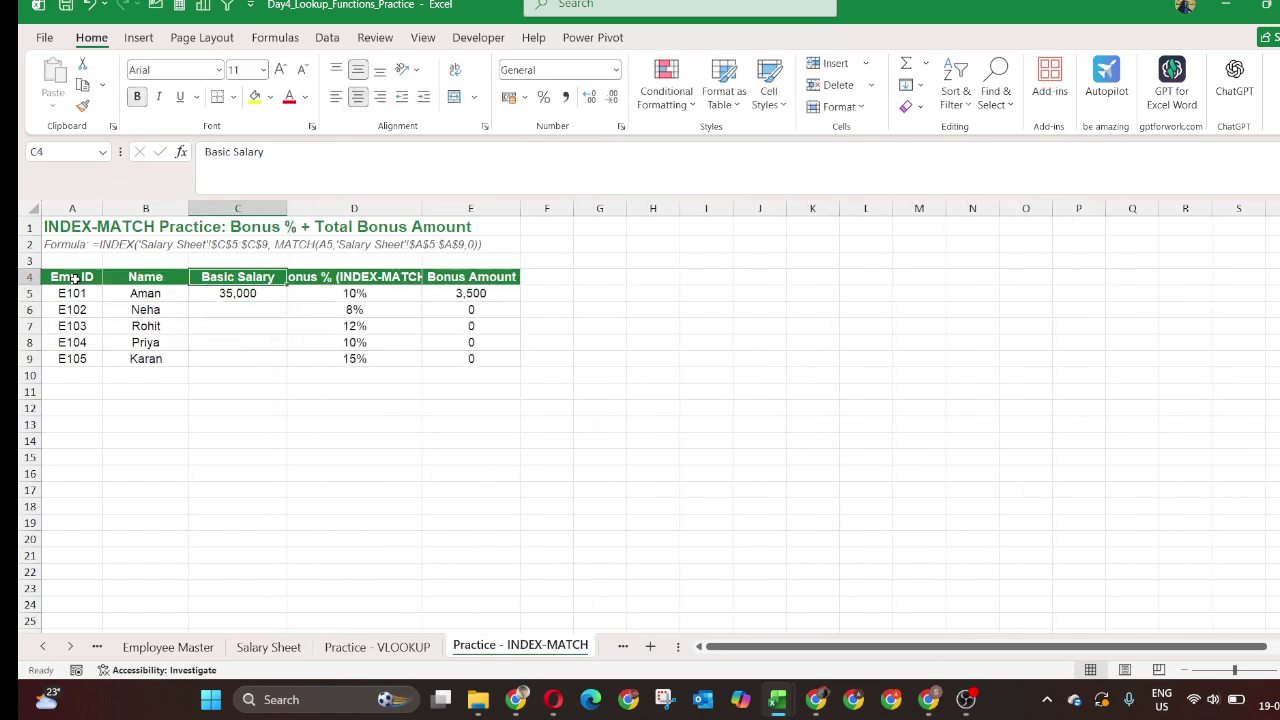
key(Down)
key(Left)
key(Down)
key(Down)
key(Down)
key(Down)
key(Right)
key(shift+Up)
key(shift+Up)
key(shift+Up)
key(shift+Up)
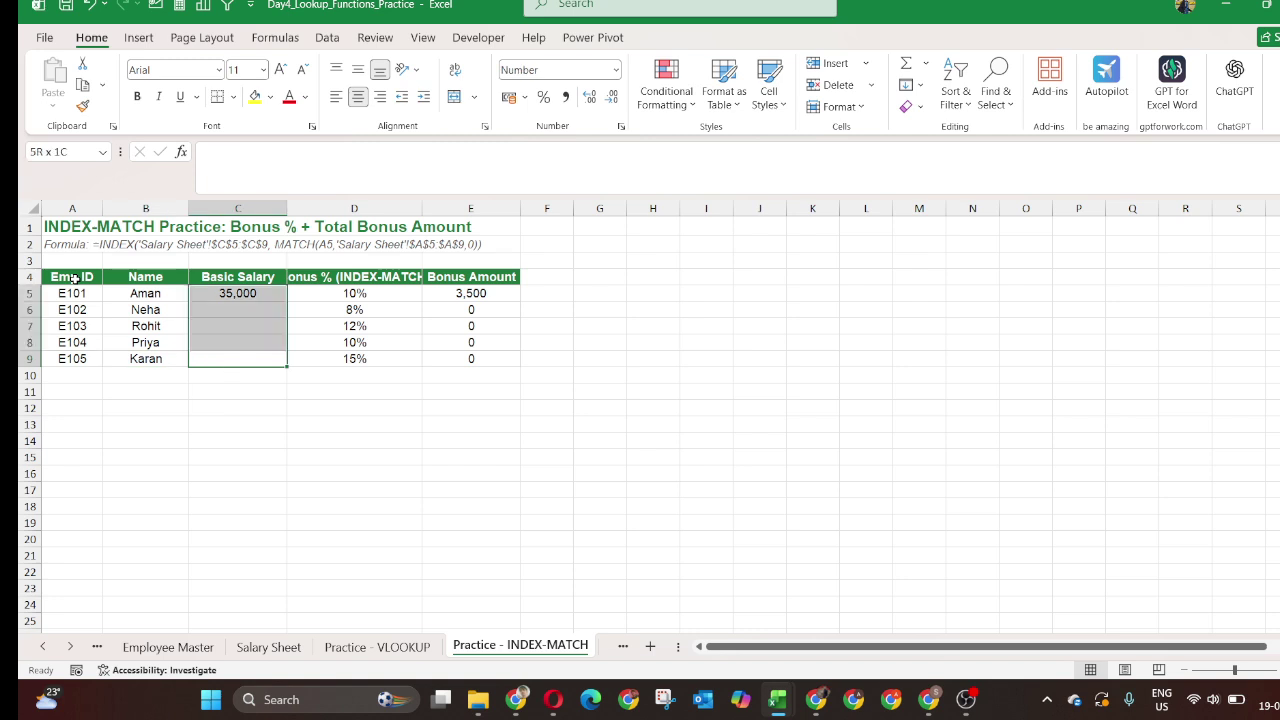
key(ctrl+d)
Examine the filled Basic Salary formulas in column C and how their range references shift between rows.
key(Up)
key(Up)
key(Up)
key(Up)
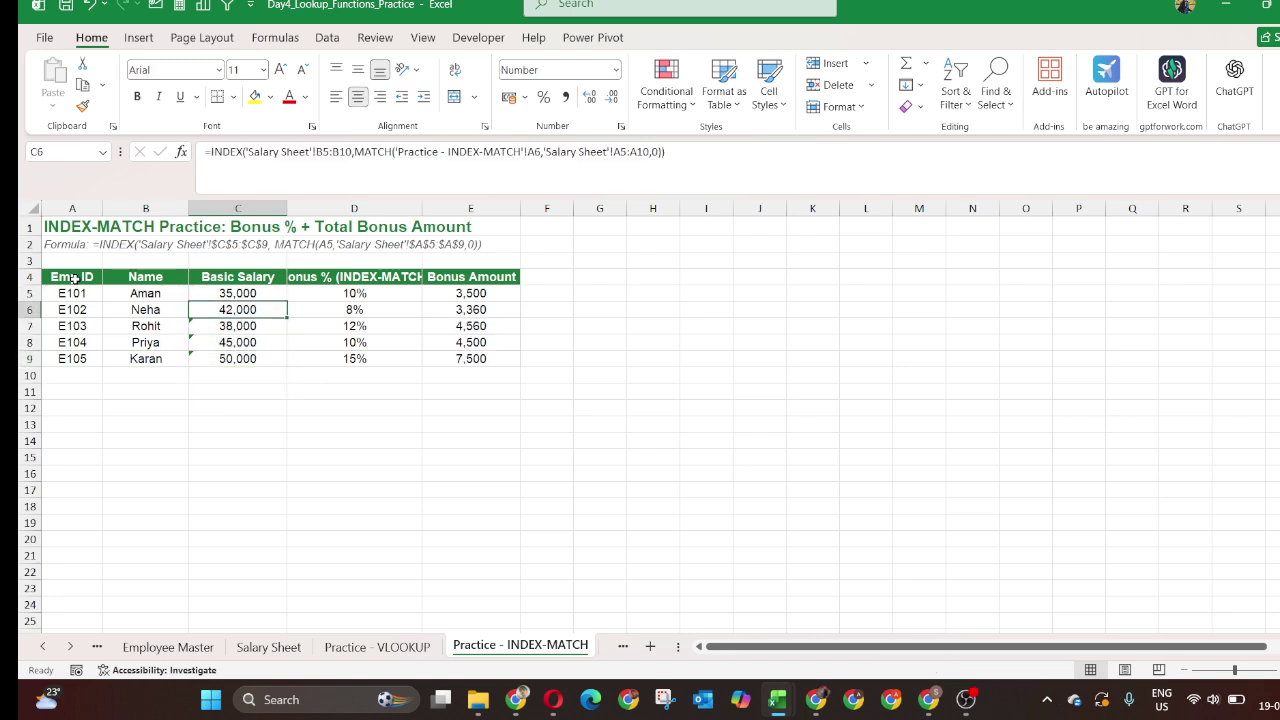
key(Down)
key(Up)
key(Up)
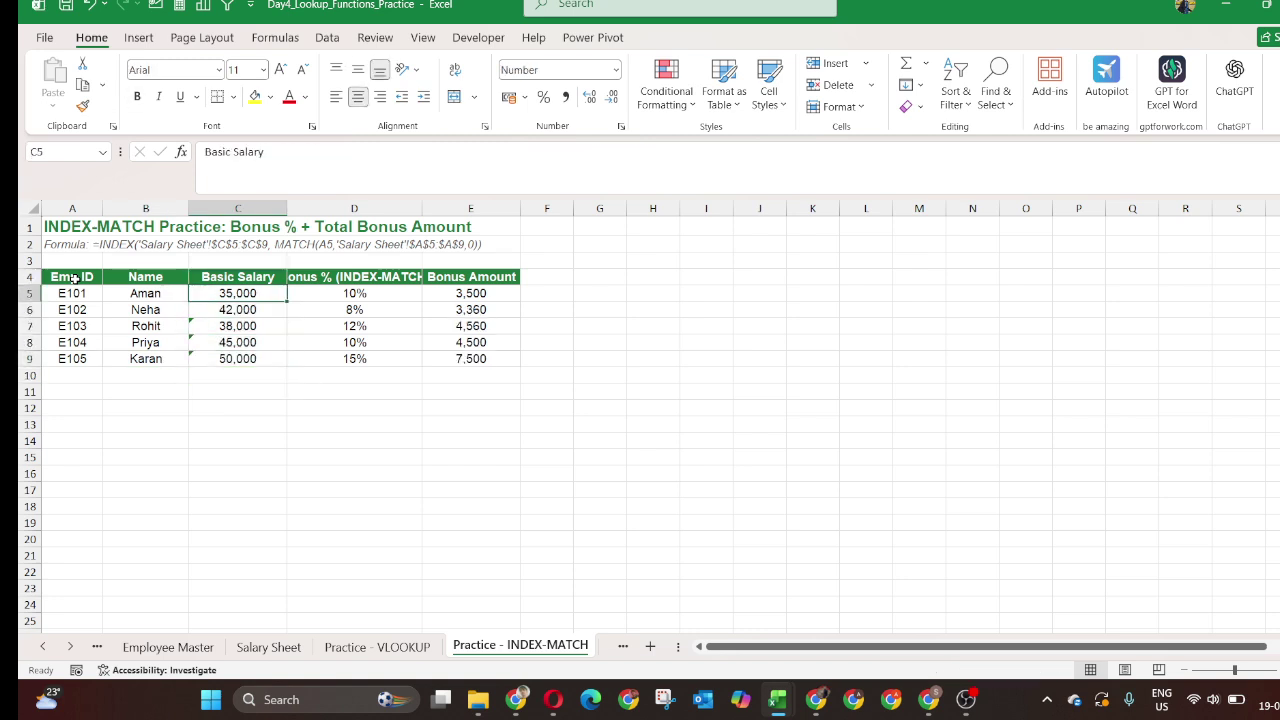
key(Down)
key(Down)
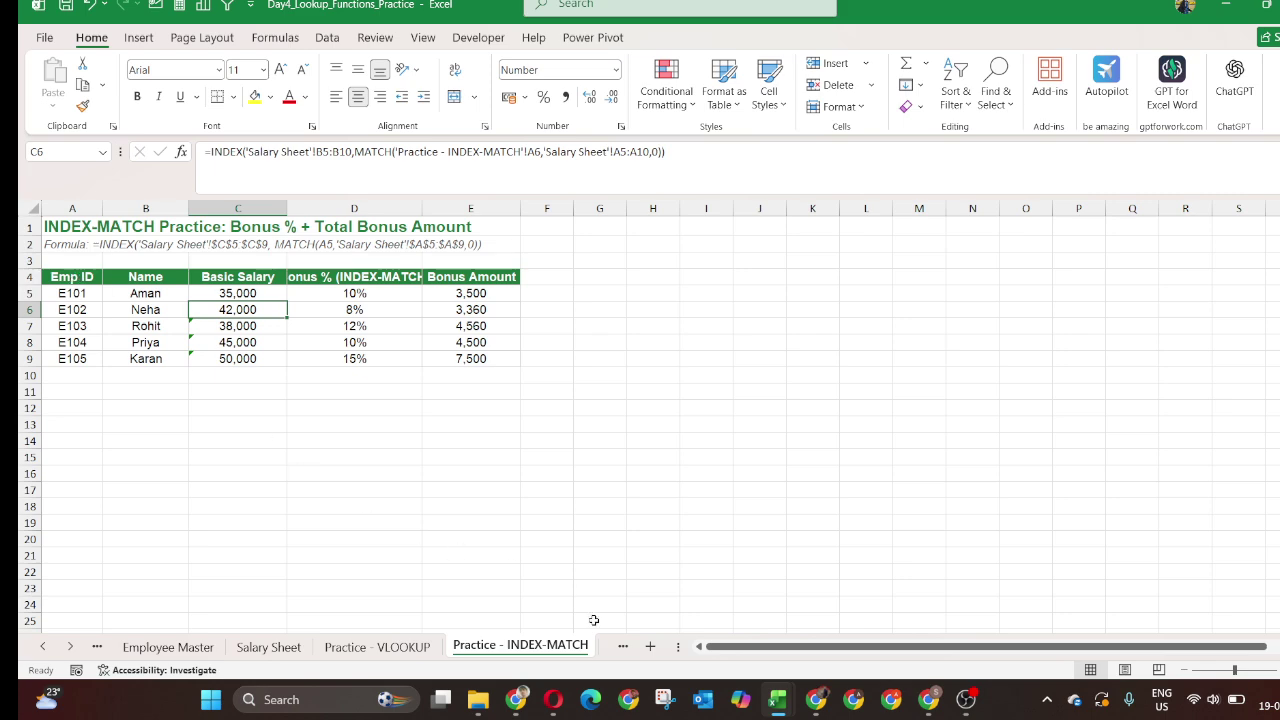
Open the Notes - HLOOKUP & XLOOKUP sheet and examine the HLOOKUP example in row 9 and the result formula in B10.
click(623, 647)
click(433, 530)
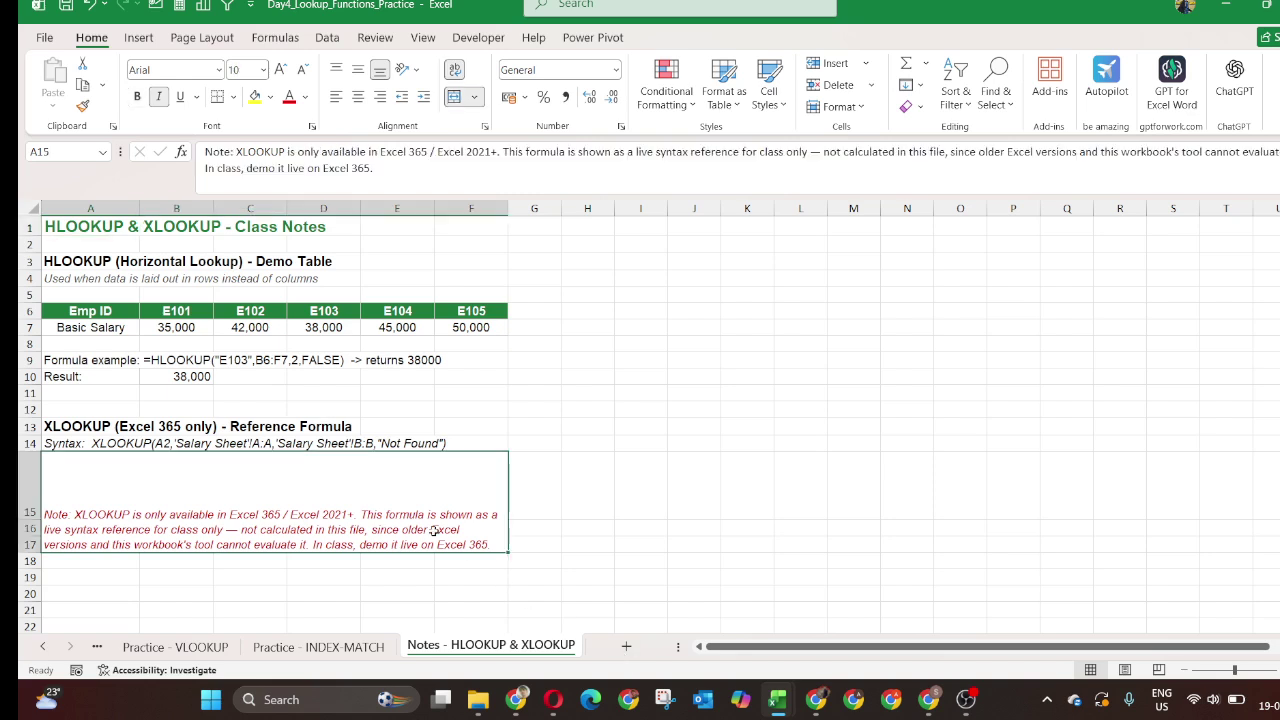
key(Up)
key(Up)
key(Up)
key(Up)
key(Up)
key(Up)
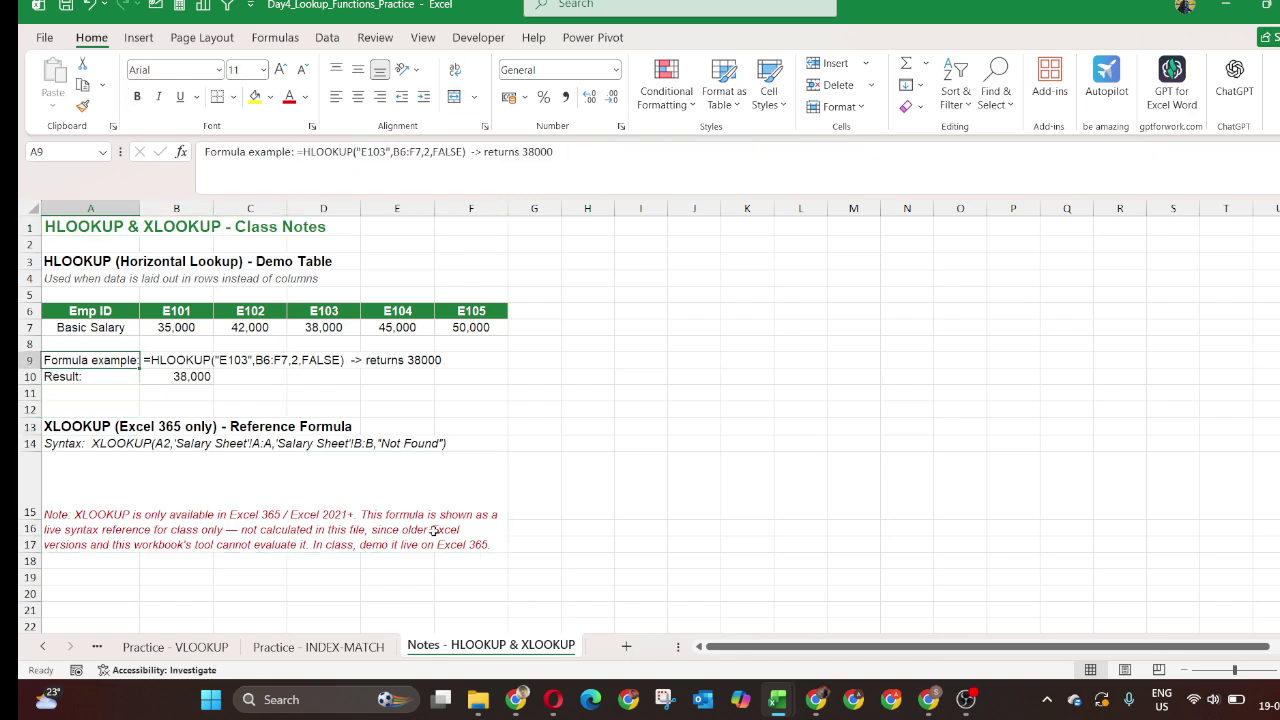
key(Right)
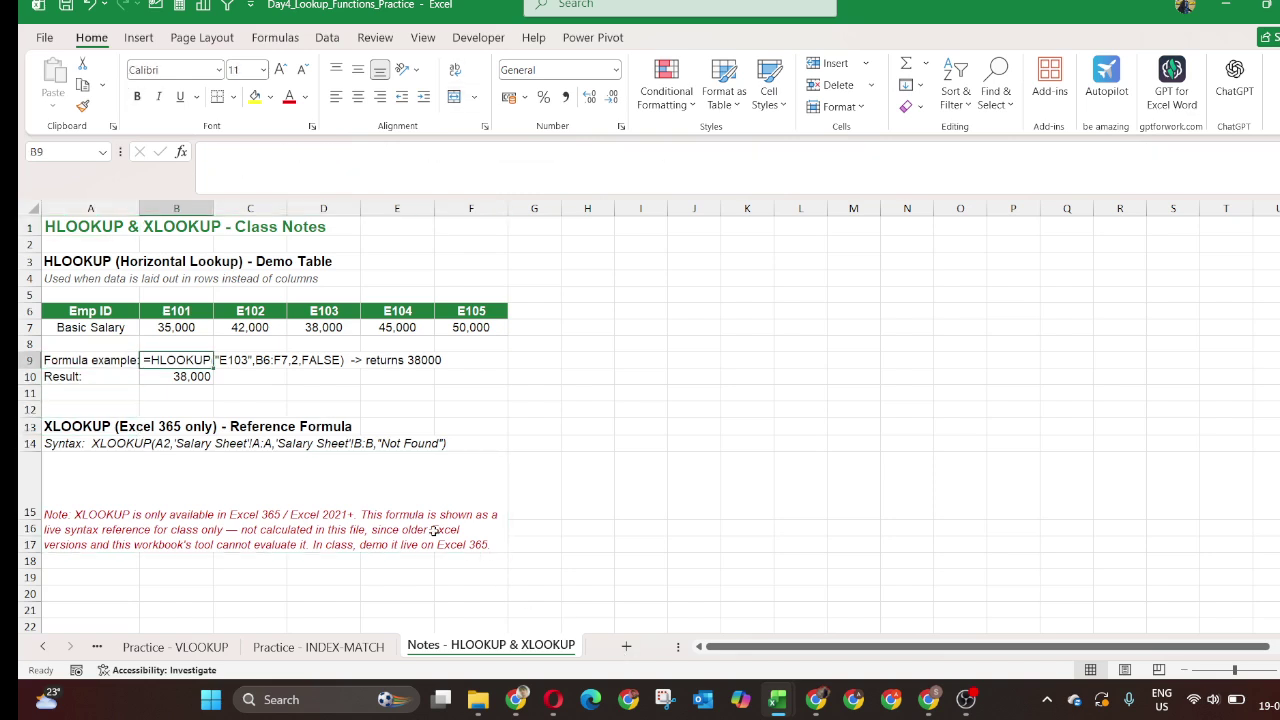
key(Down)
key(Down)
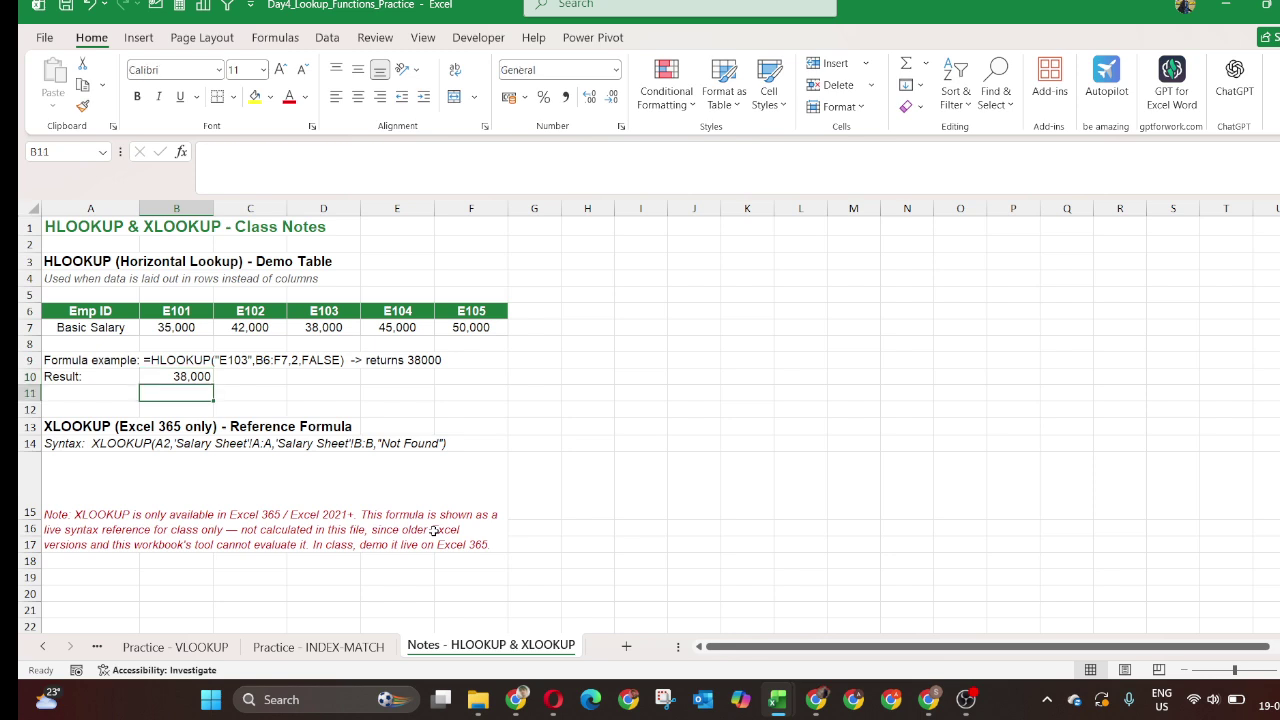
key(Left)
key(Right)
key(Left)
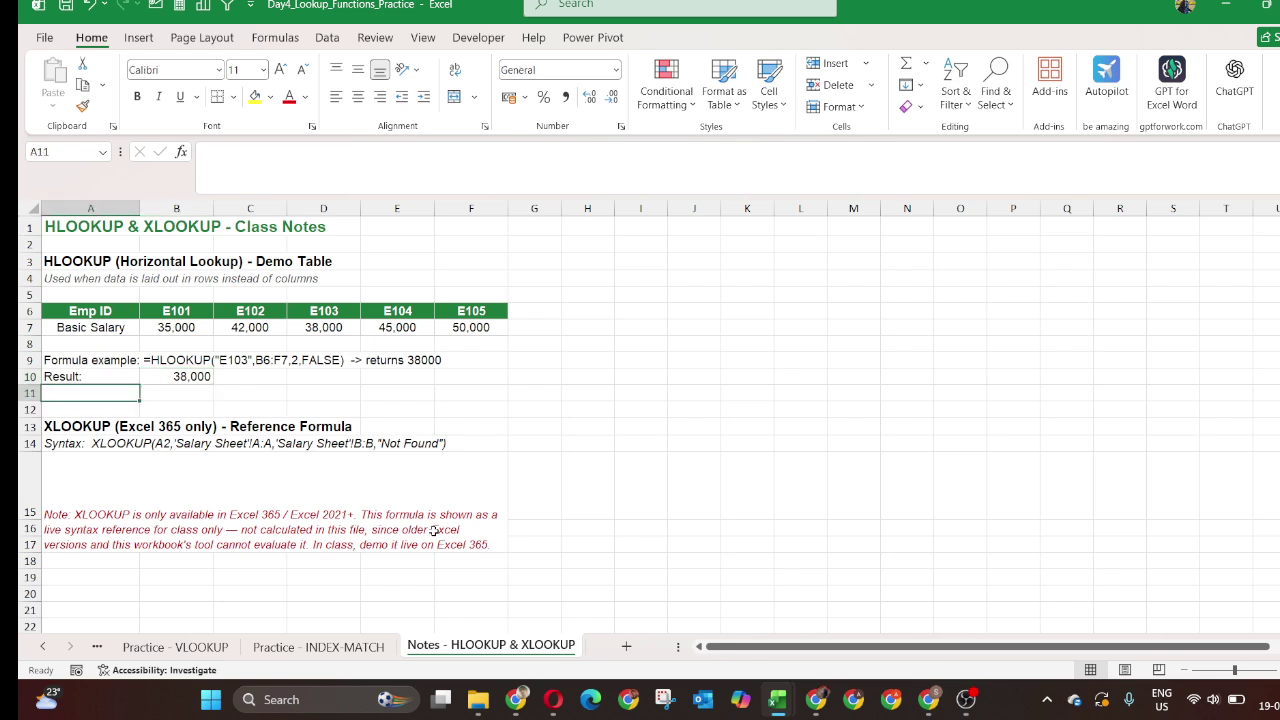
key(Right)
key(Up)
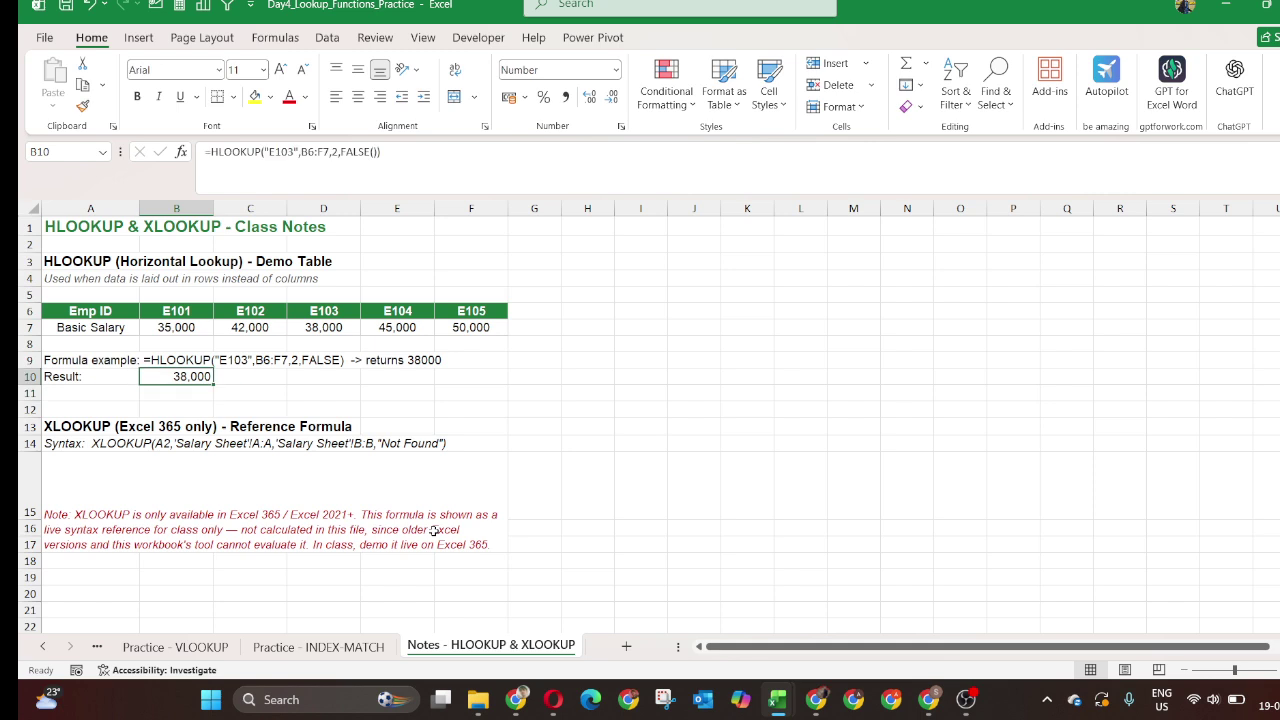
key(Down)
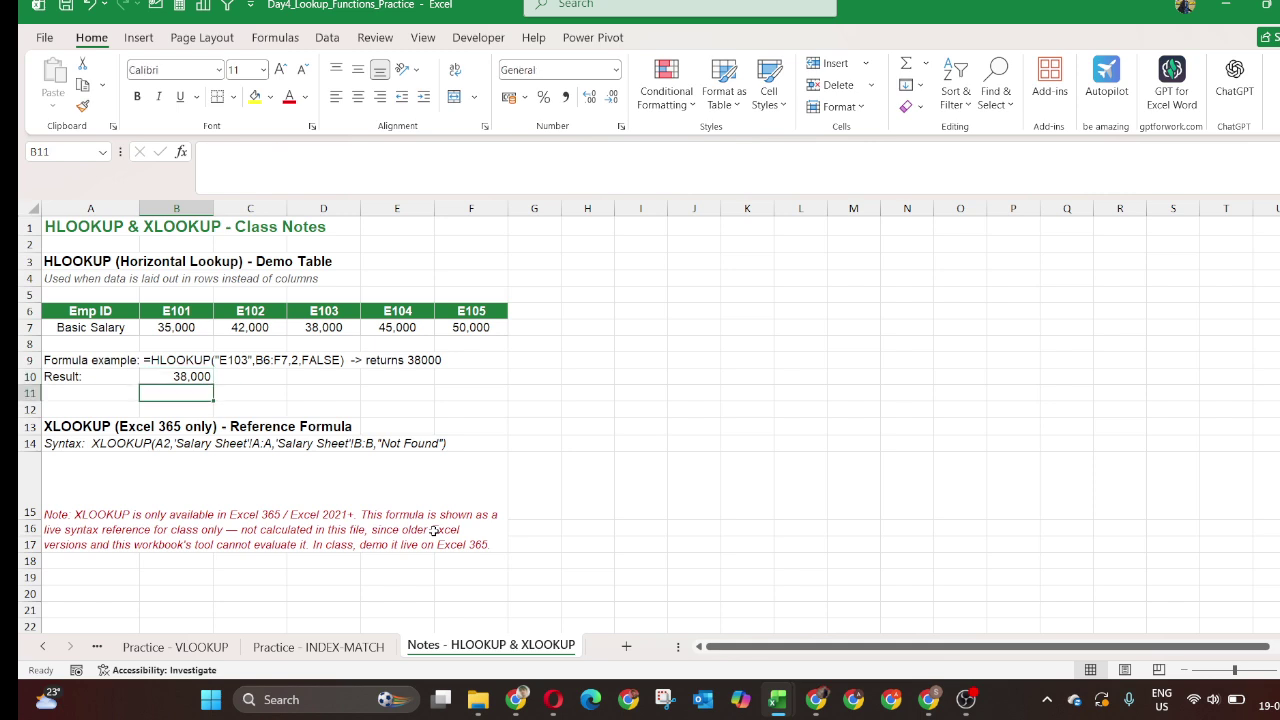
Examine the horizontal layout of the HLOOKUP demo table, with its Emp ID row A6:F6 and Basic Salary row below.
key(Left)
key(Up)
key(Up)
key(Up)
key(Up)
key(Up)
key(shift+Right)
key(shift+Right)
key(shift+Right)
key(shift+Right)
key(shift+Right)
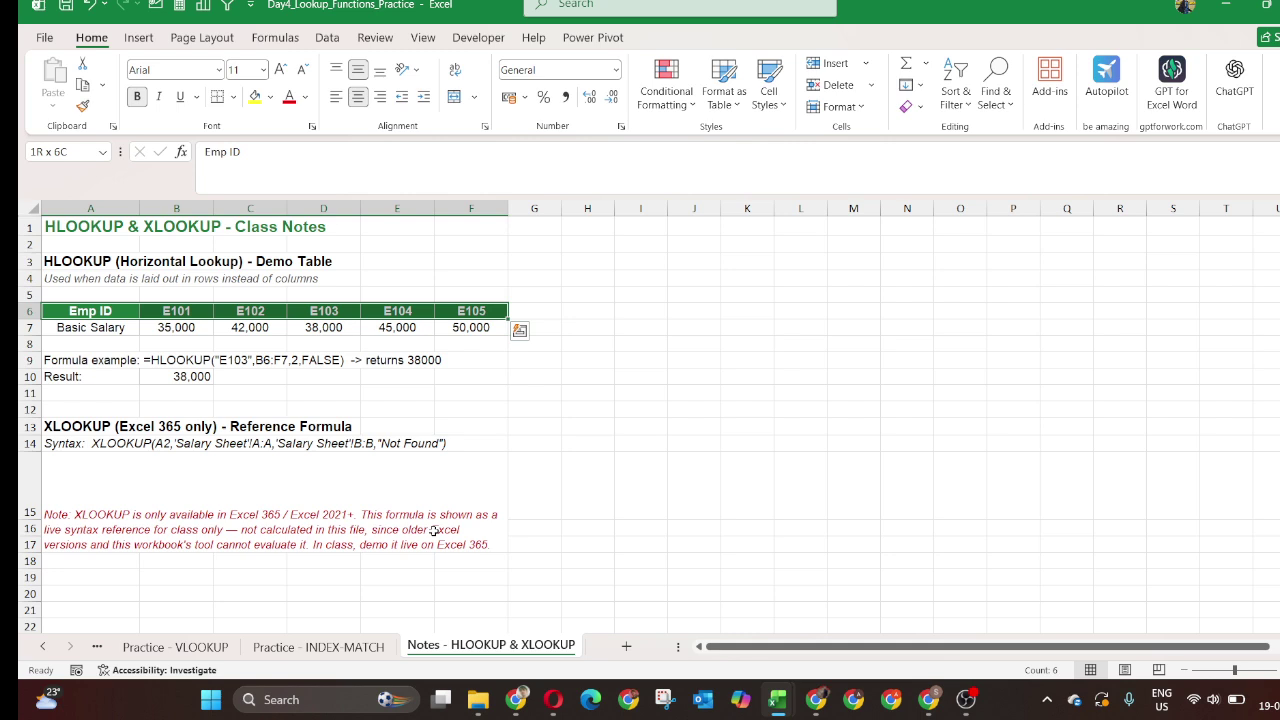
key(Down)
key(Down)
key(Up)
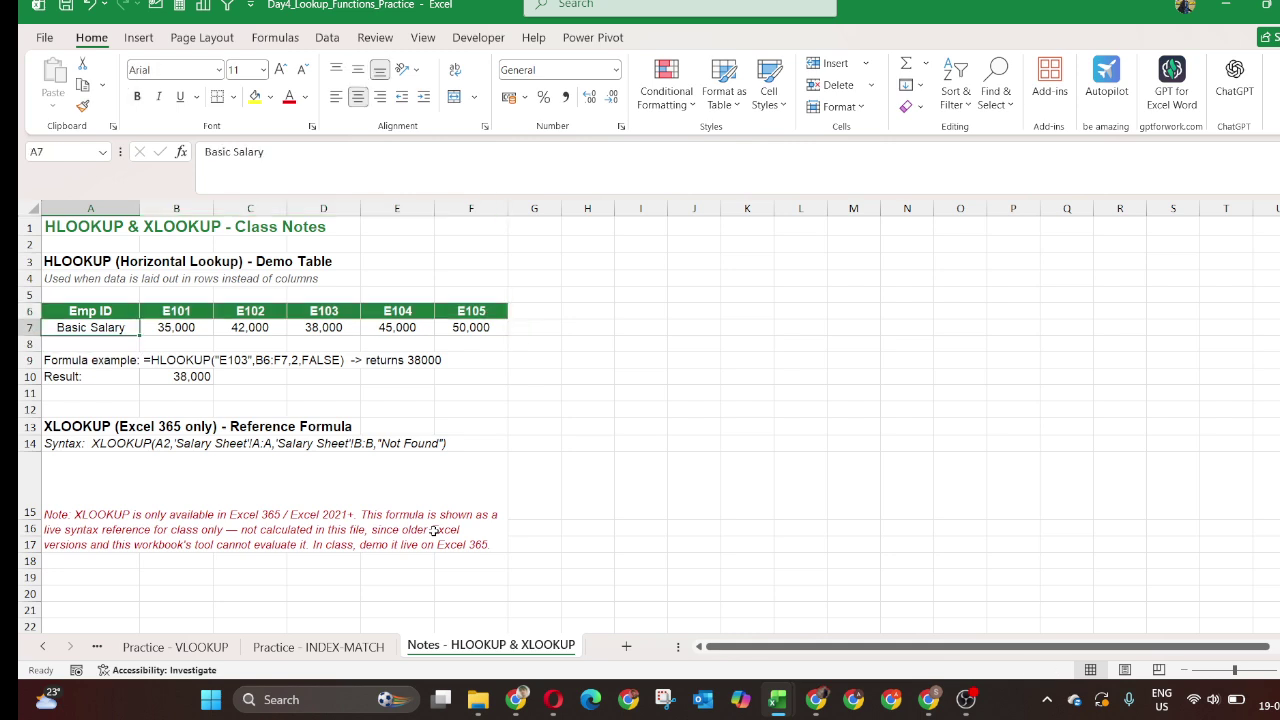
key(Down)
key(Down)
key(Down)
key(Down)
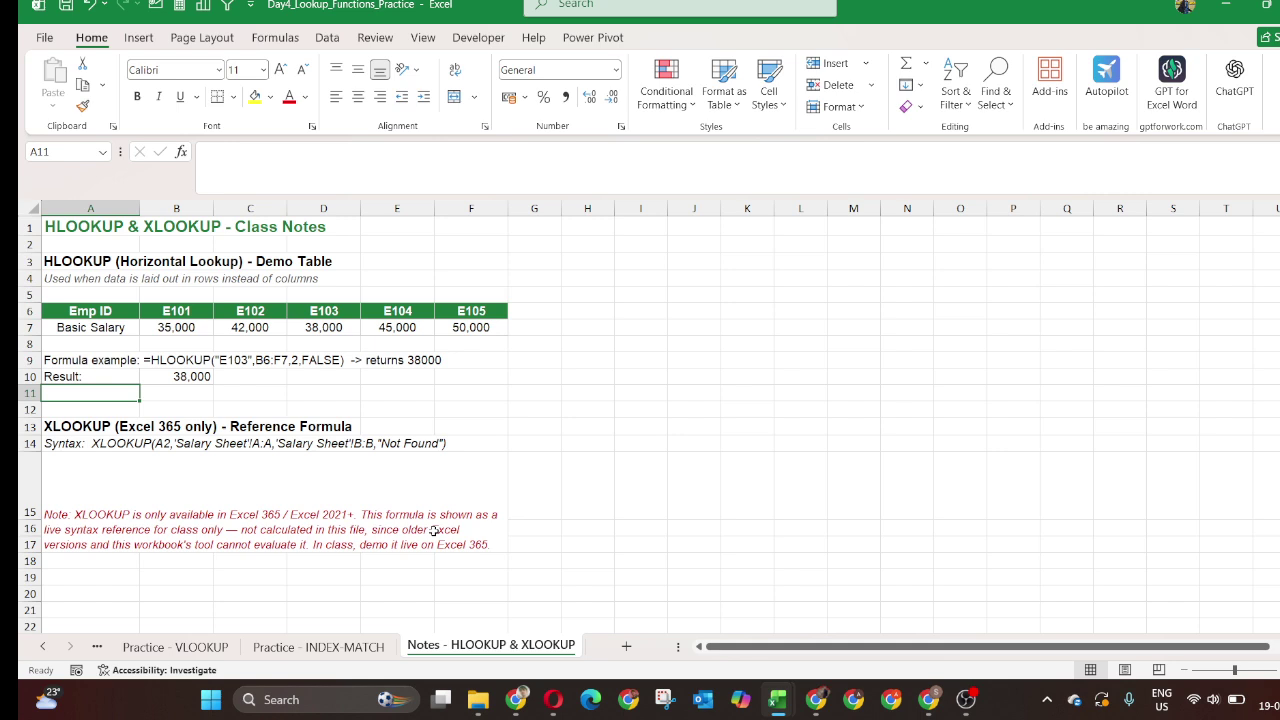
text(=)
key(Escape)
key(Right)
key(Right)
key(Up)
key(Up)
key(Up)
key(Up)
key(Up)
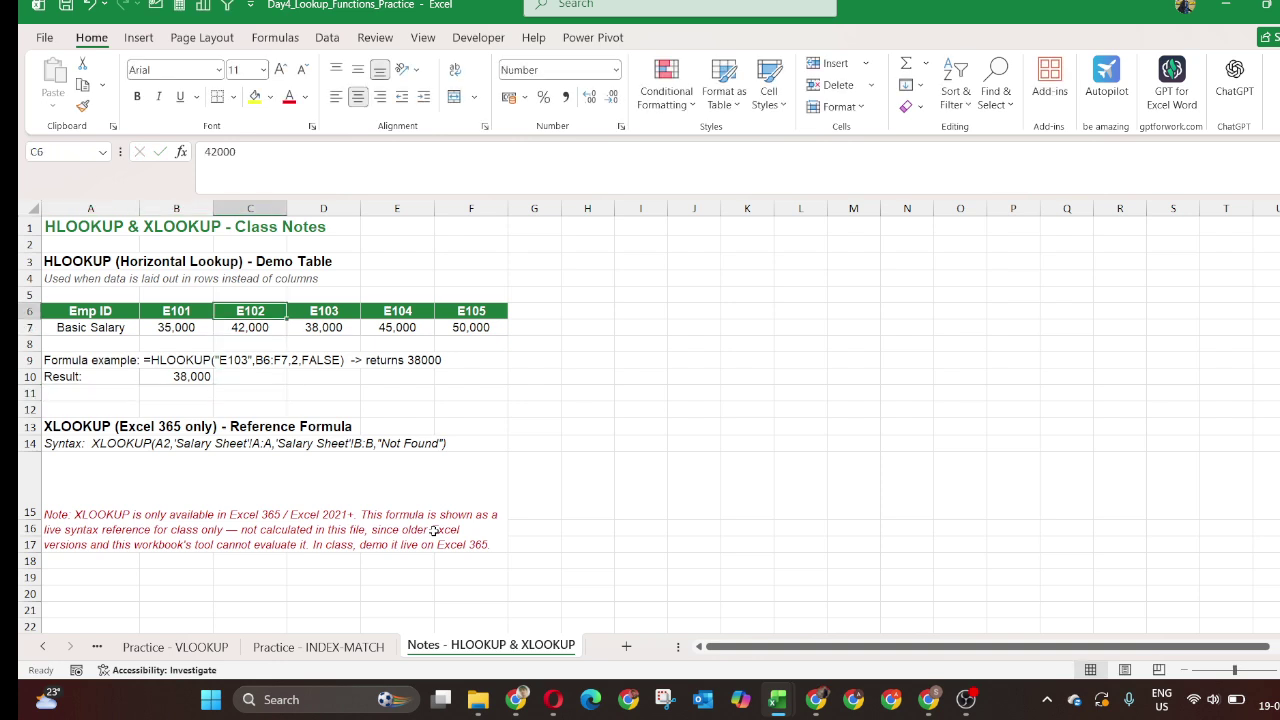
key(Left)
key(Down)
key(Down)
key(Down)
key(Down)
key(Down)
key(Right)
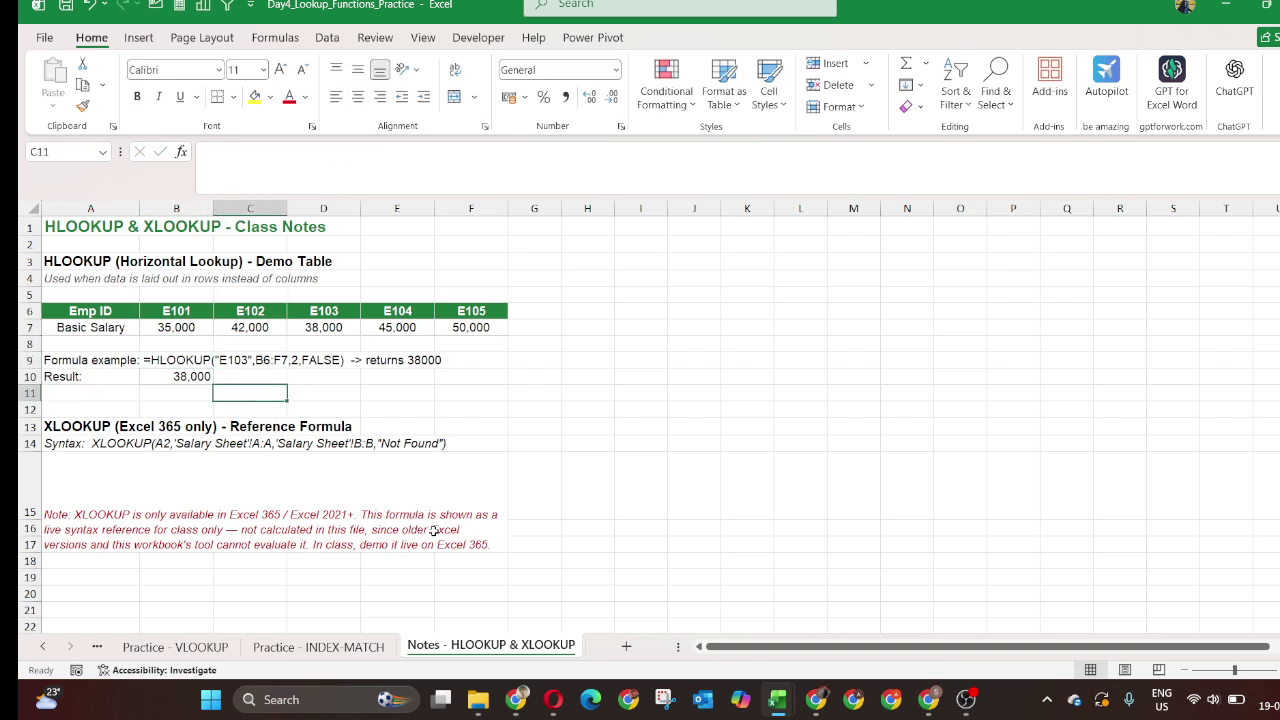
Start an HLOOKUP formula in C10 with "E102" as the lookup value.
key(Up)
text(=h)
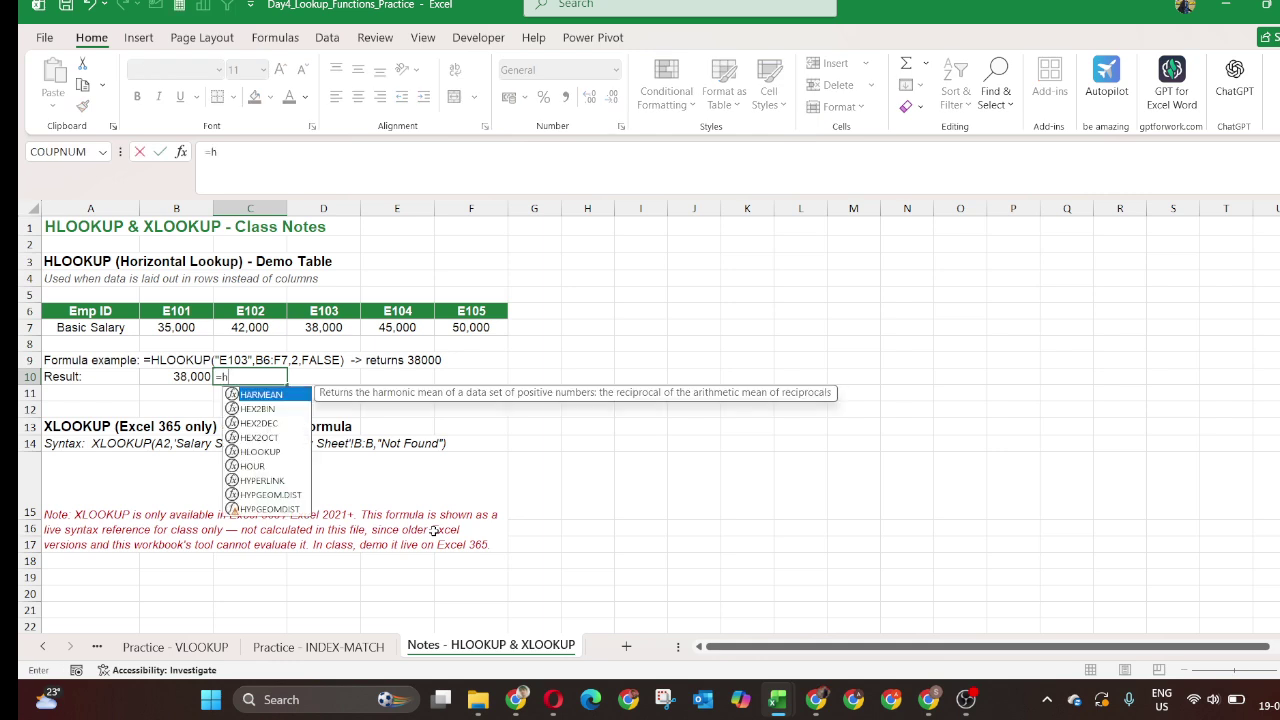
text(l)
key(Tab)
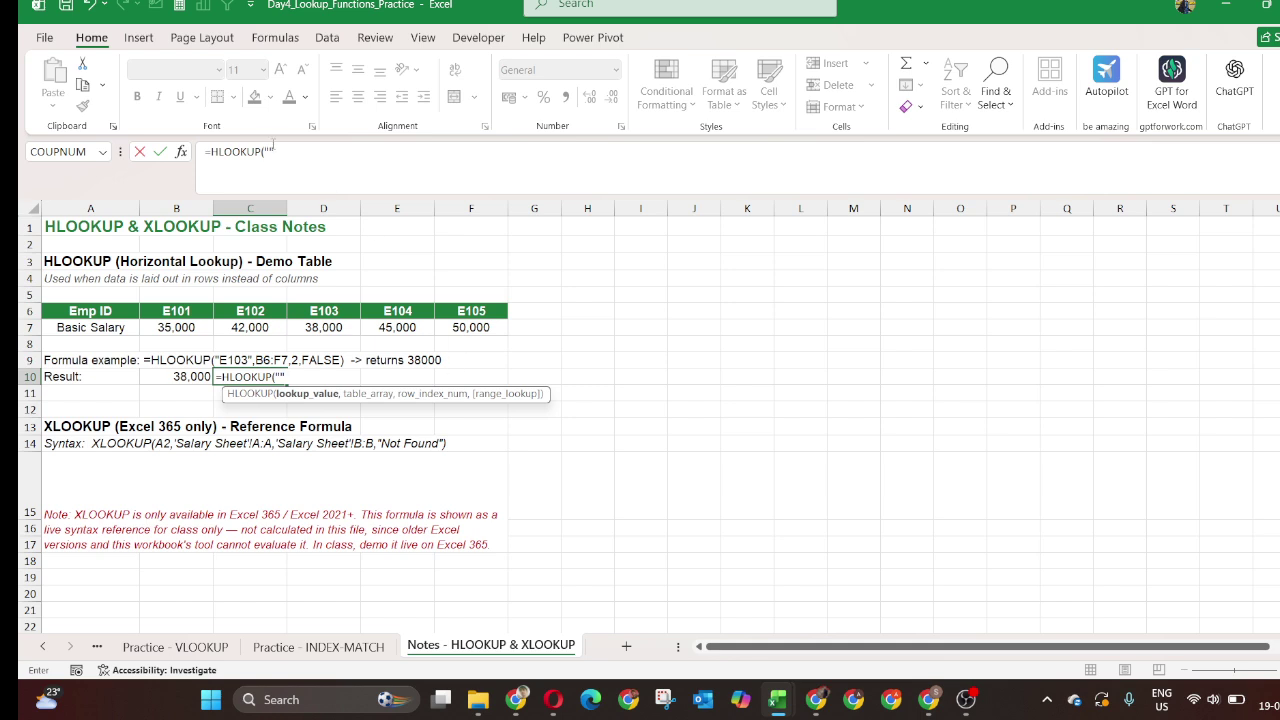
click(273, 152)
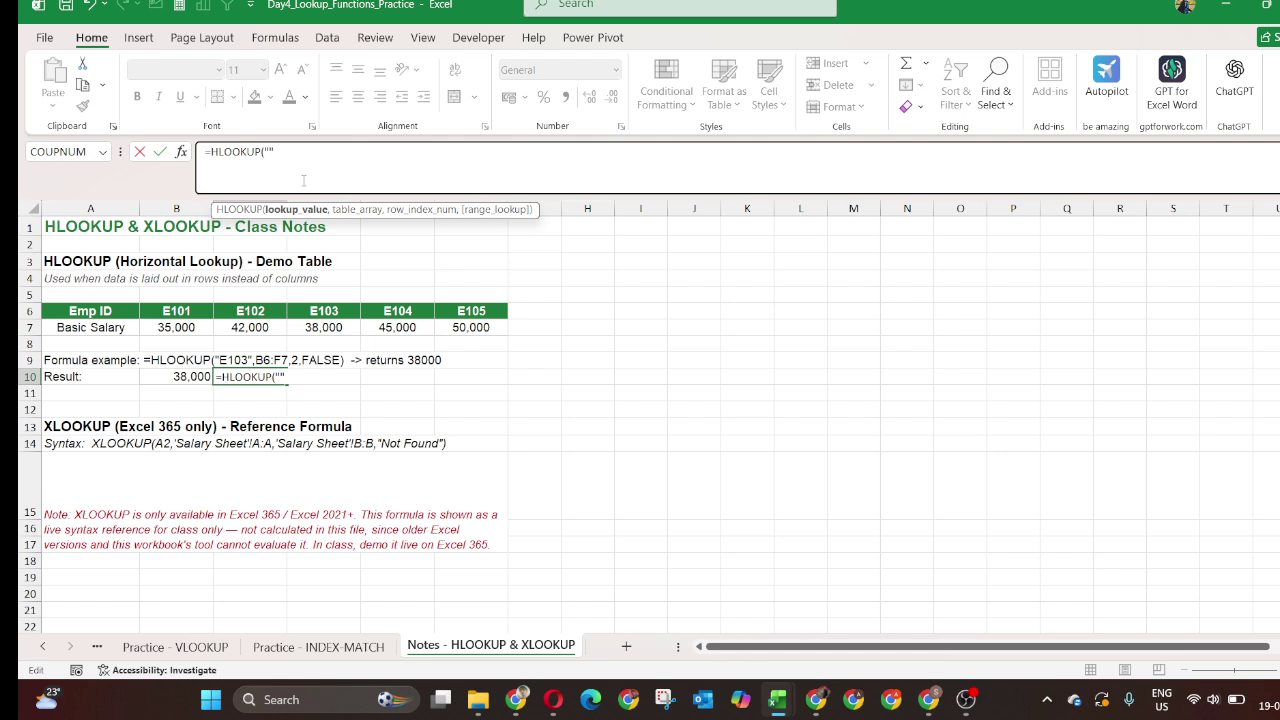
text(E102",)
Complete the C10 HLOOKUP with table array A6:F7, row index 2 and range lookup 0, and check the entered formula.
drag(62, 311, 505, 335)
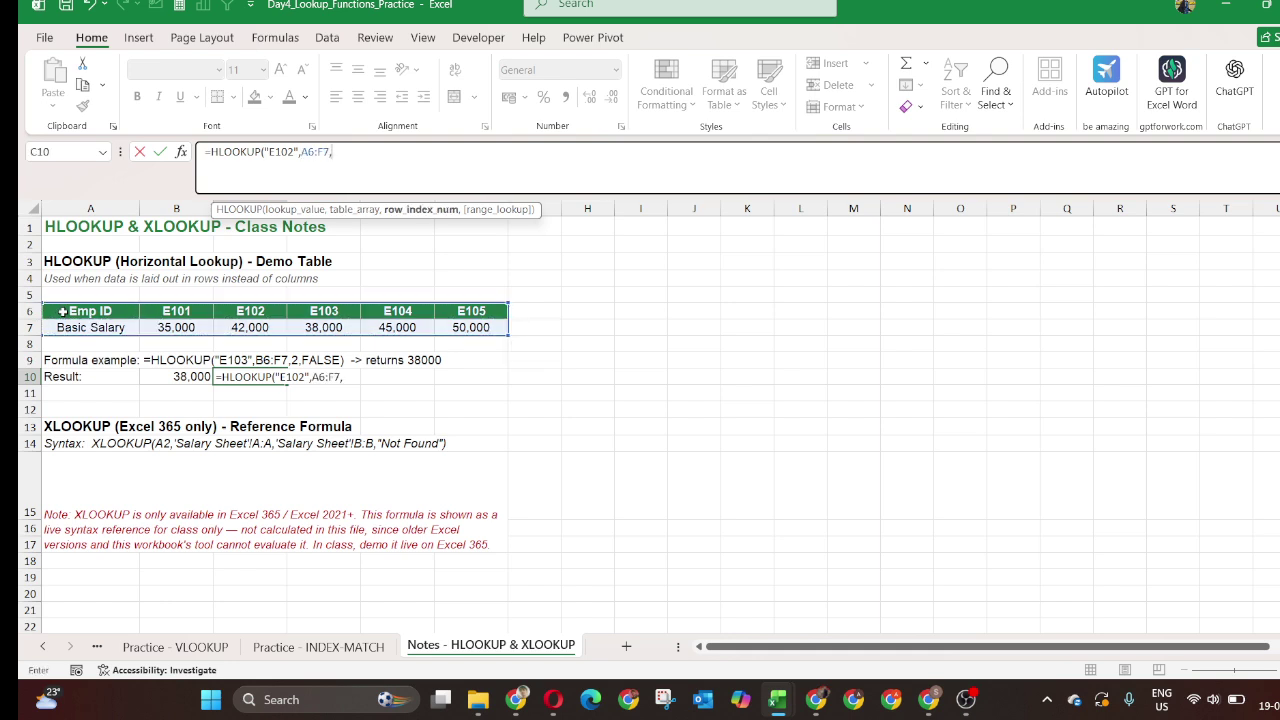
text(,)
text(,)
text(0)
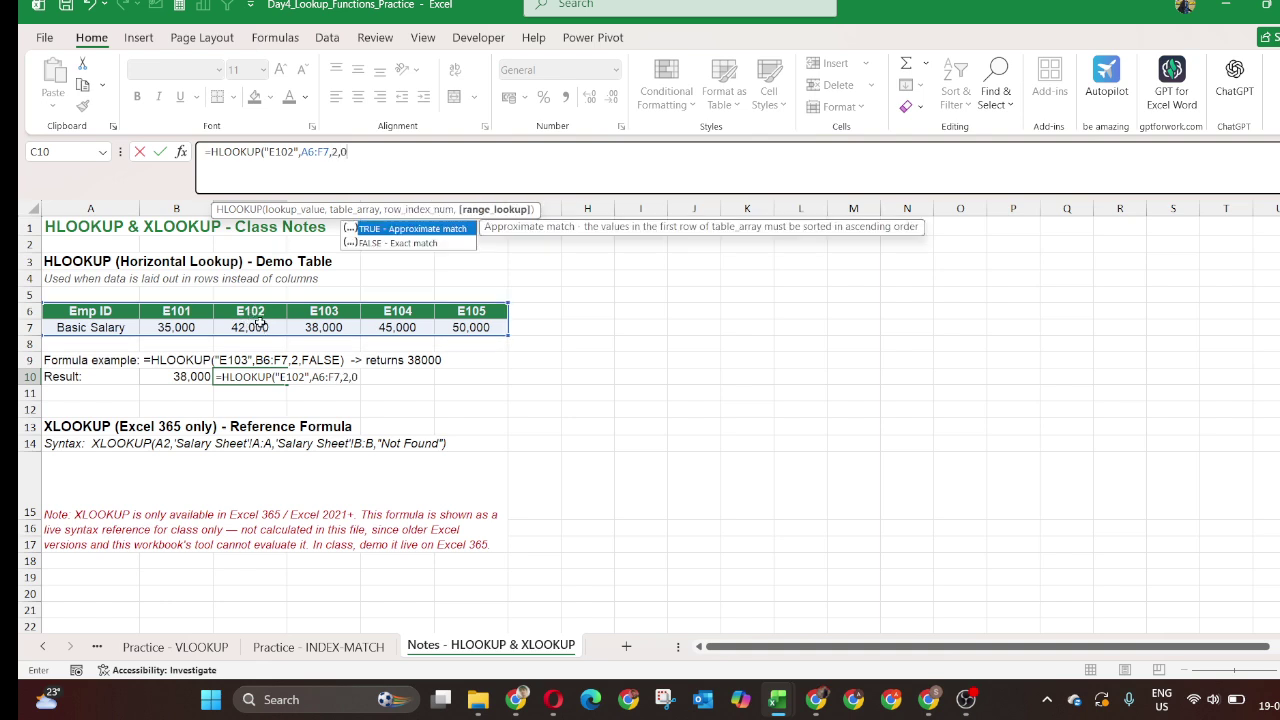
text())
key(Return)
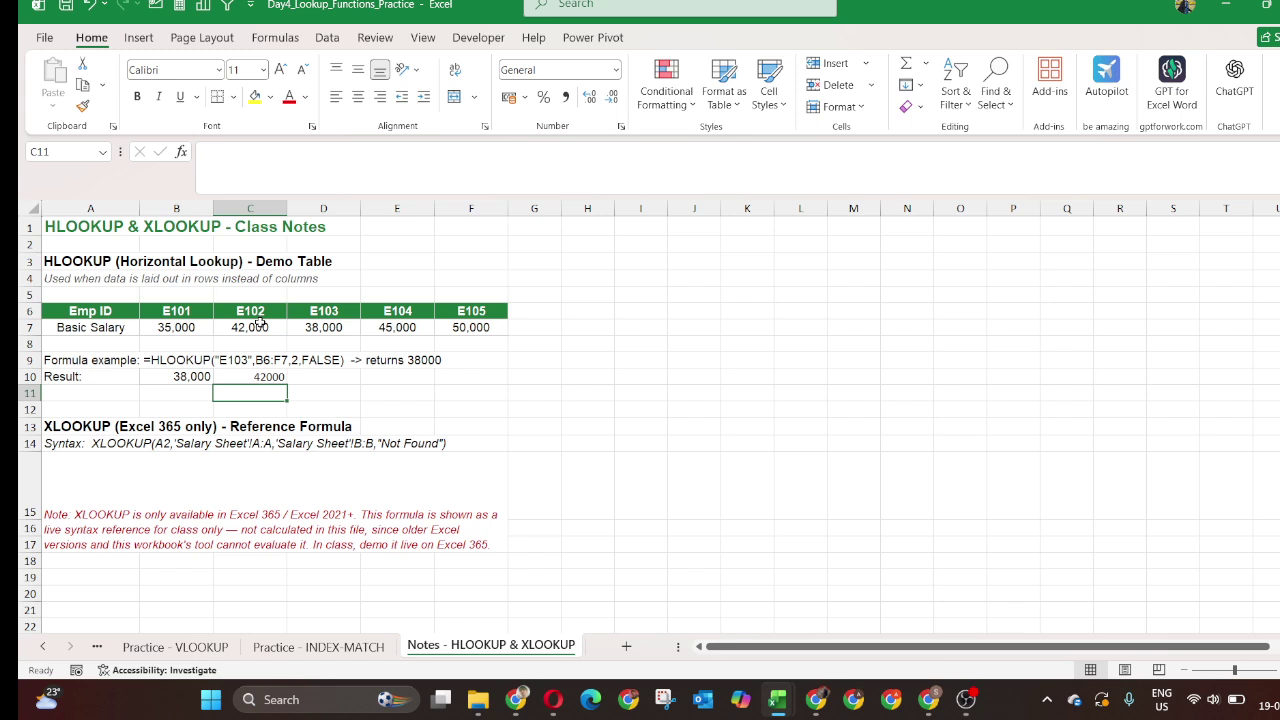
key(Up)
key(Right)
key(Right)
key(Left)
key(Left)
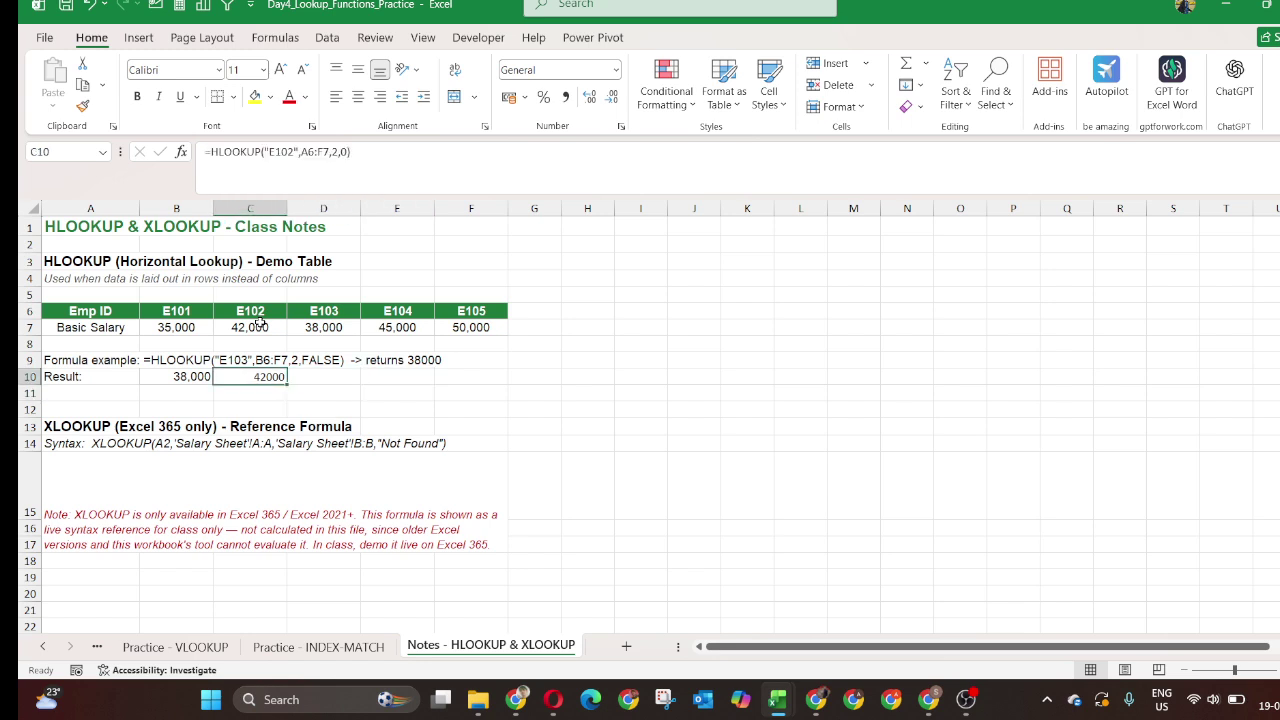
key(Right)
key(Right)
key(Right)
key(Right)
key(Right)
key(Right)
key(Right)
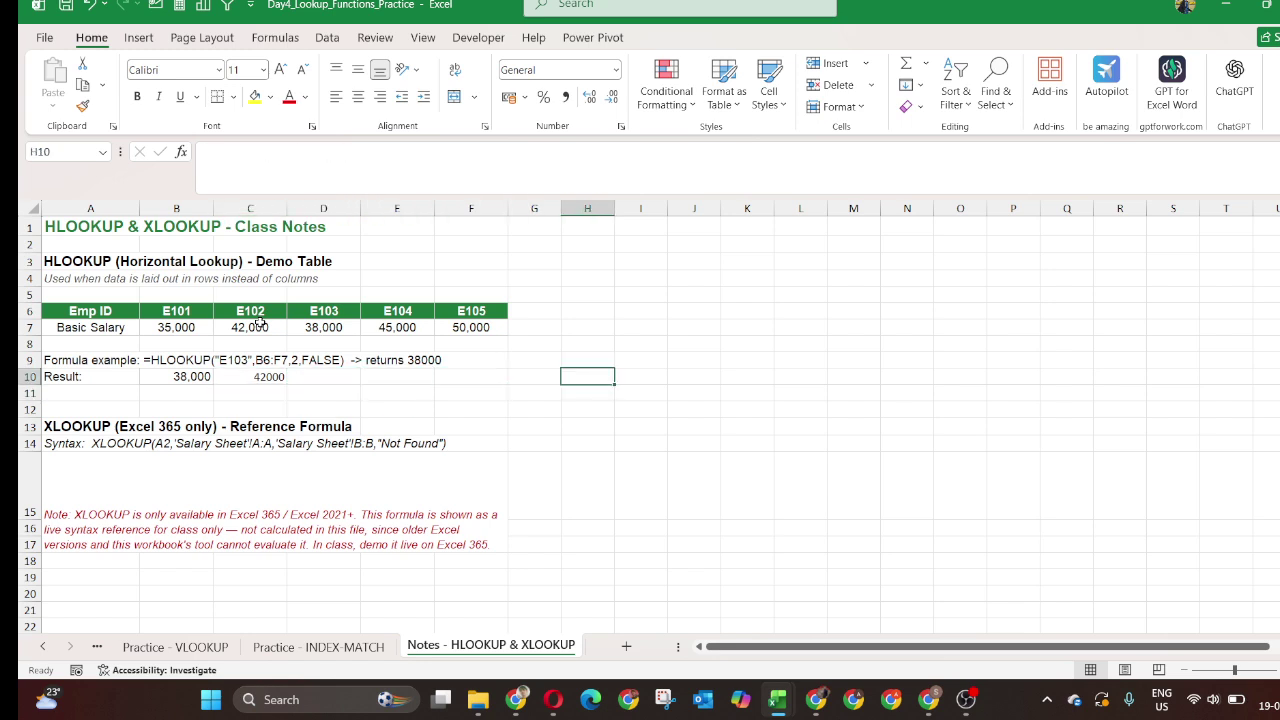
key(Right)
key(Left)
key(Left)
key(Left)
key(Left)
key(Left)
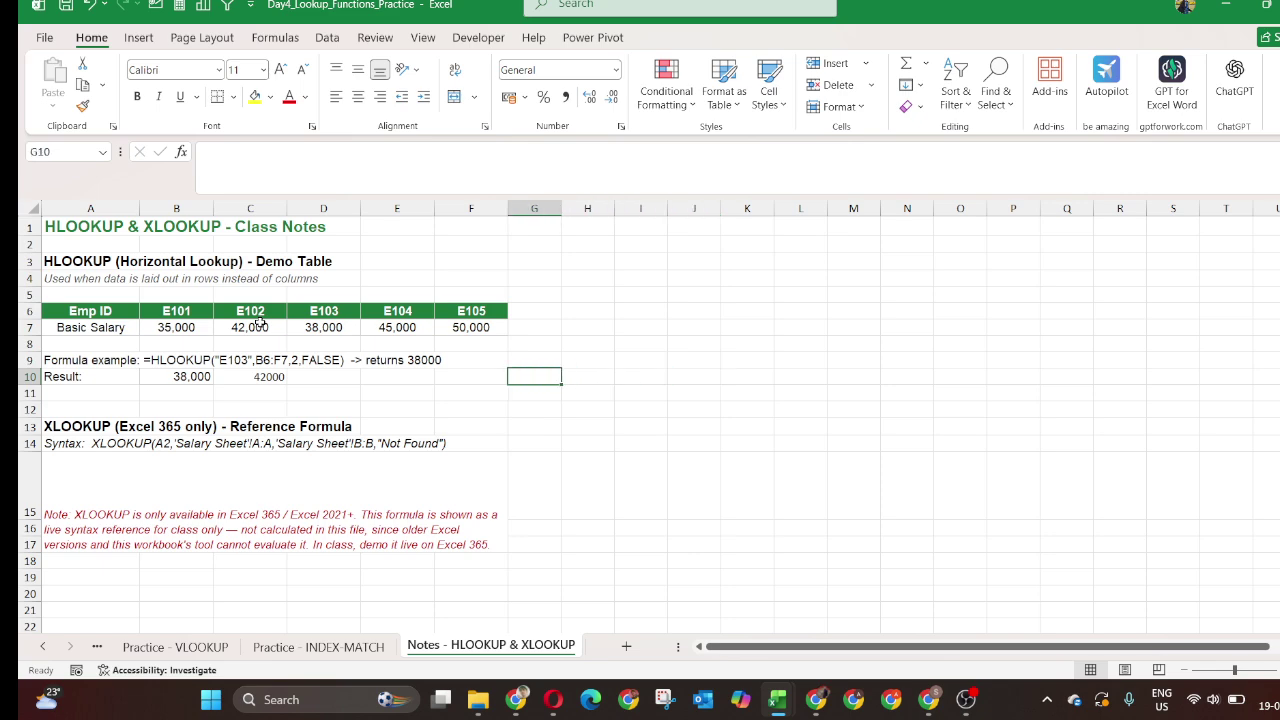
key(Right)
key(Right)
key(Right)
key(Right)
key(Down)
key(Left)
key(Left)
key(Left)
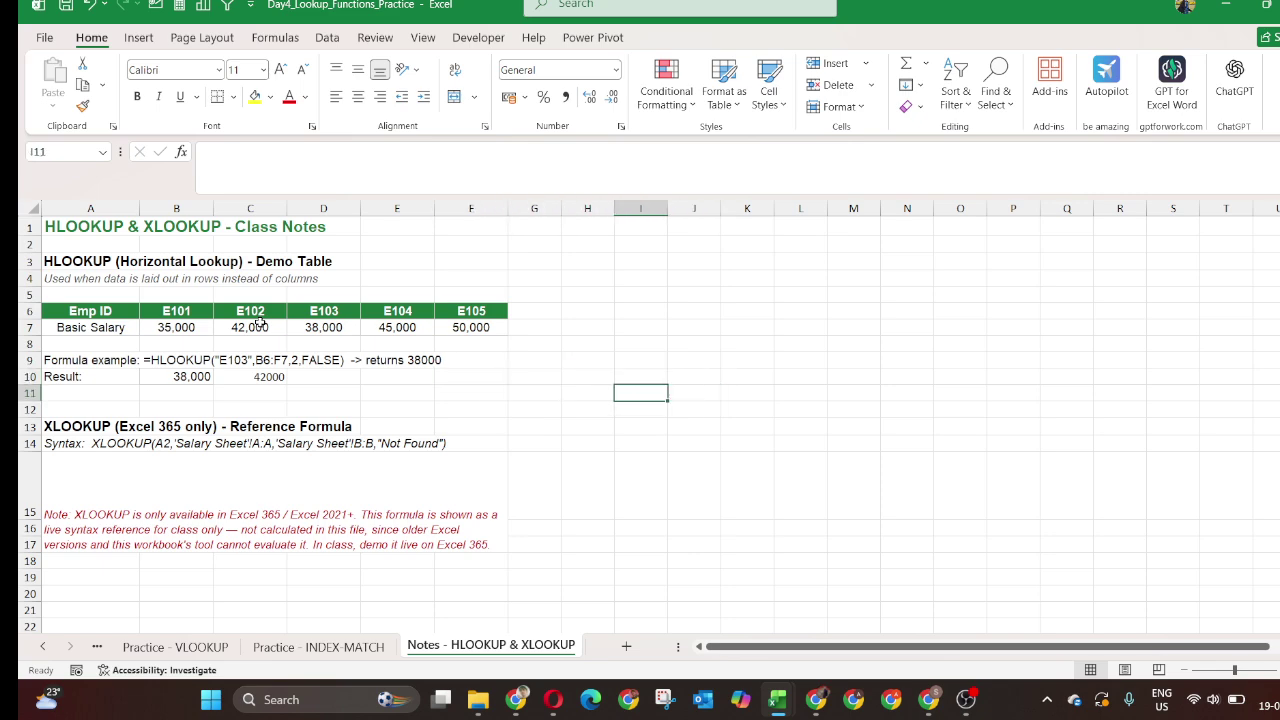
key(alt+Tab)
key(alt+Tab)
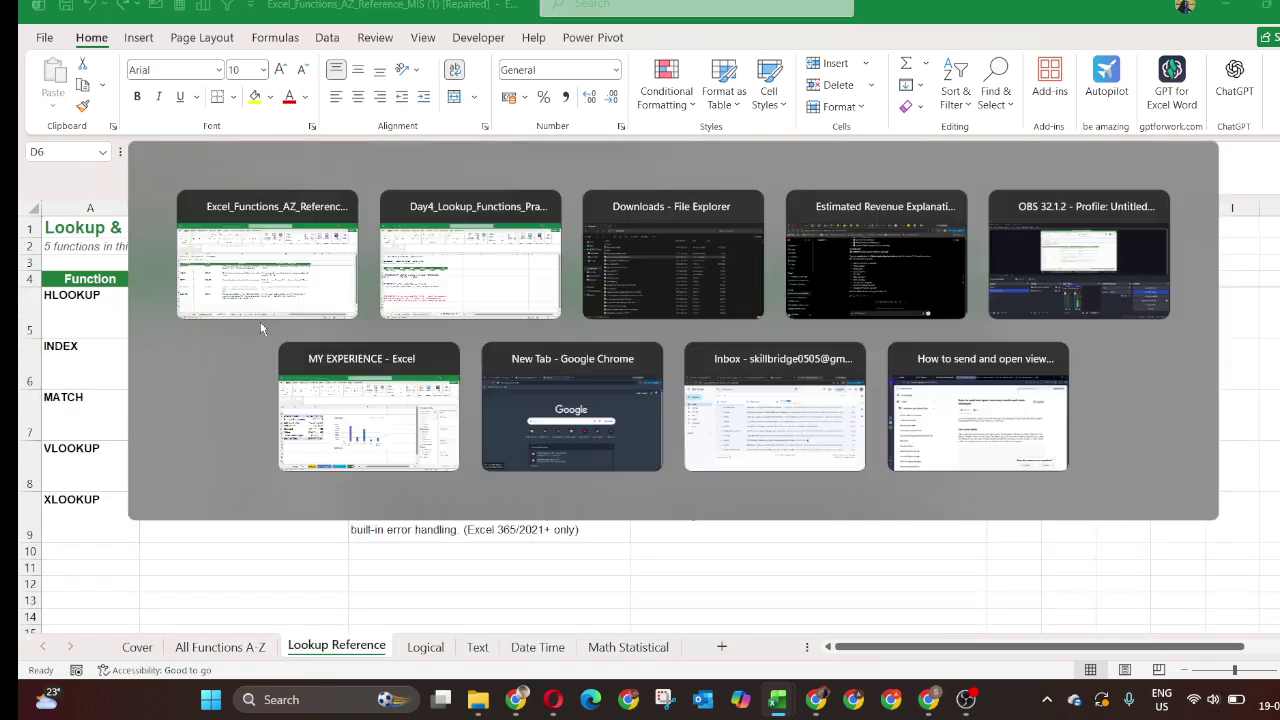
Examine the XLOOKUP (Excel 365 only) - Reference Formula section starting at row 13 of the notes sheet.
key(Left)
key(Left)
key(Left)
key(Left)
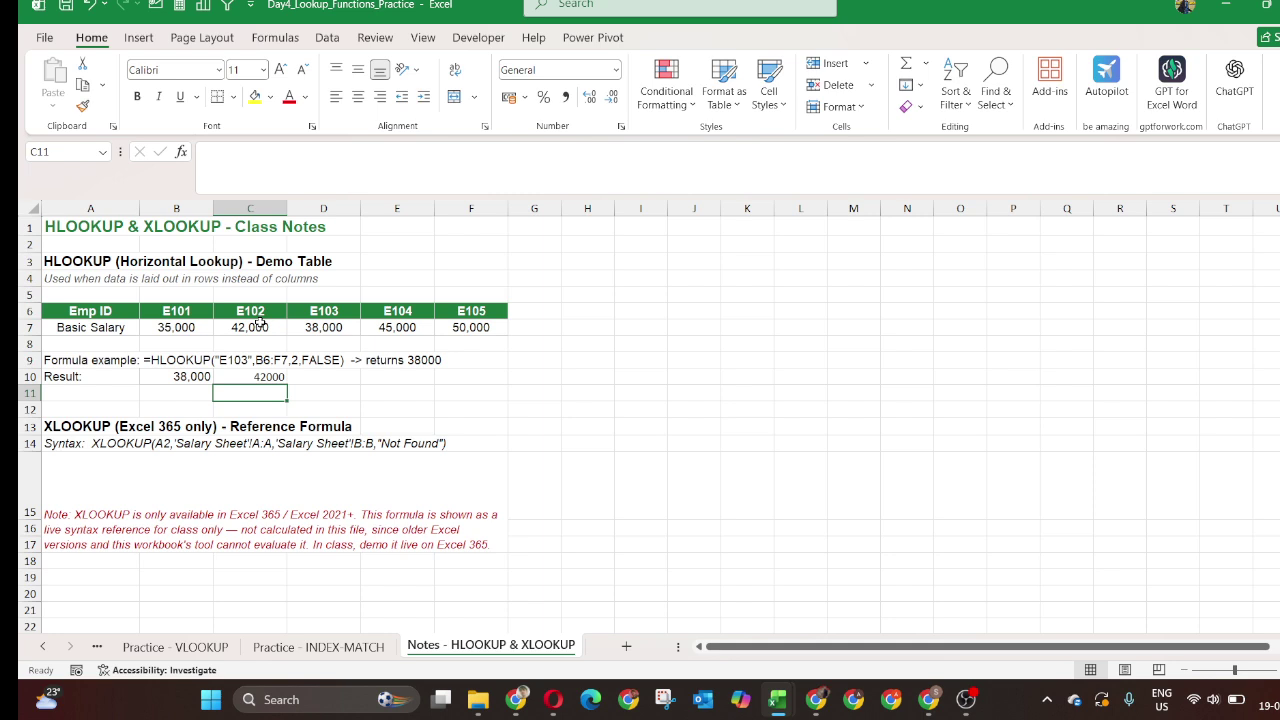
key(Left)
key(Down)
key(Down)
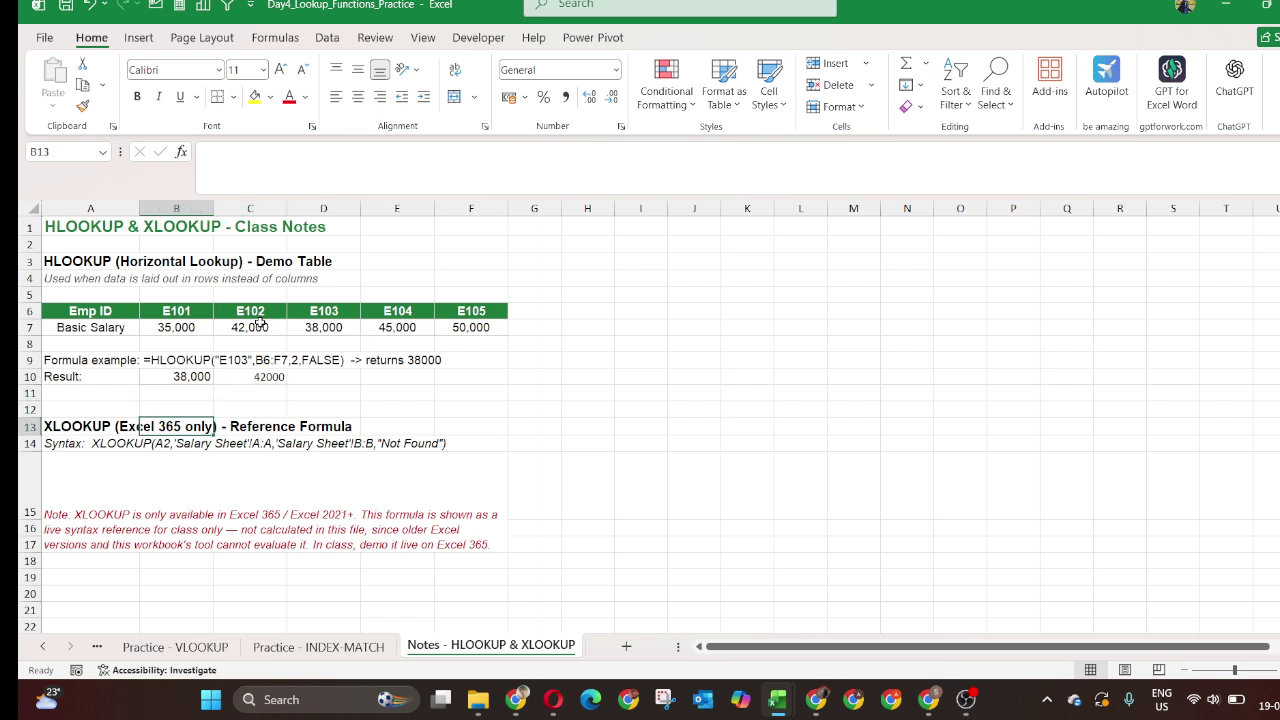
key(Right)
key(Right)
key(Left)
key(Left)
key(Left)
key(Right)
key(Right)
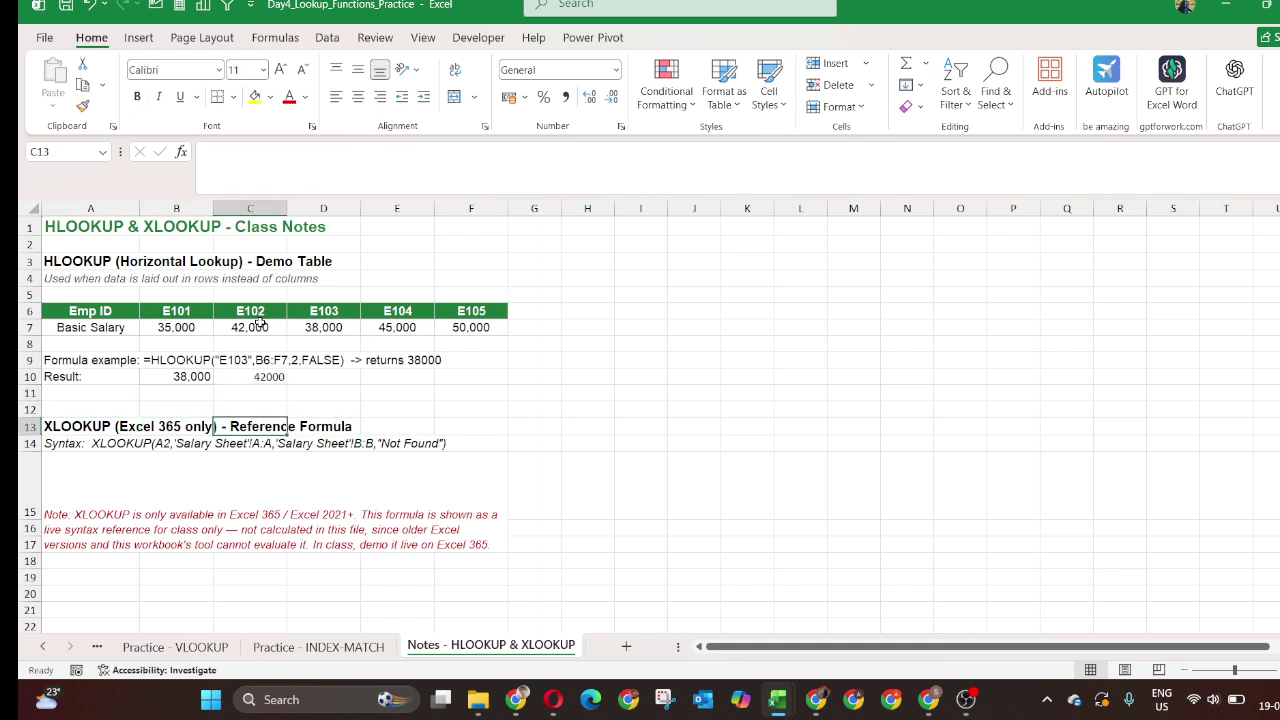
key(Right)
key(Right)
key(Left)
key(Left)
key(Left)
key(Left)
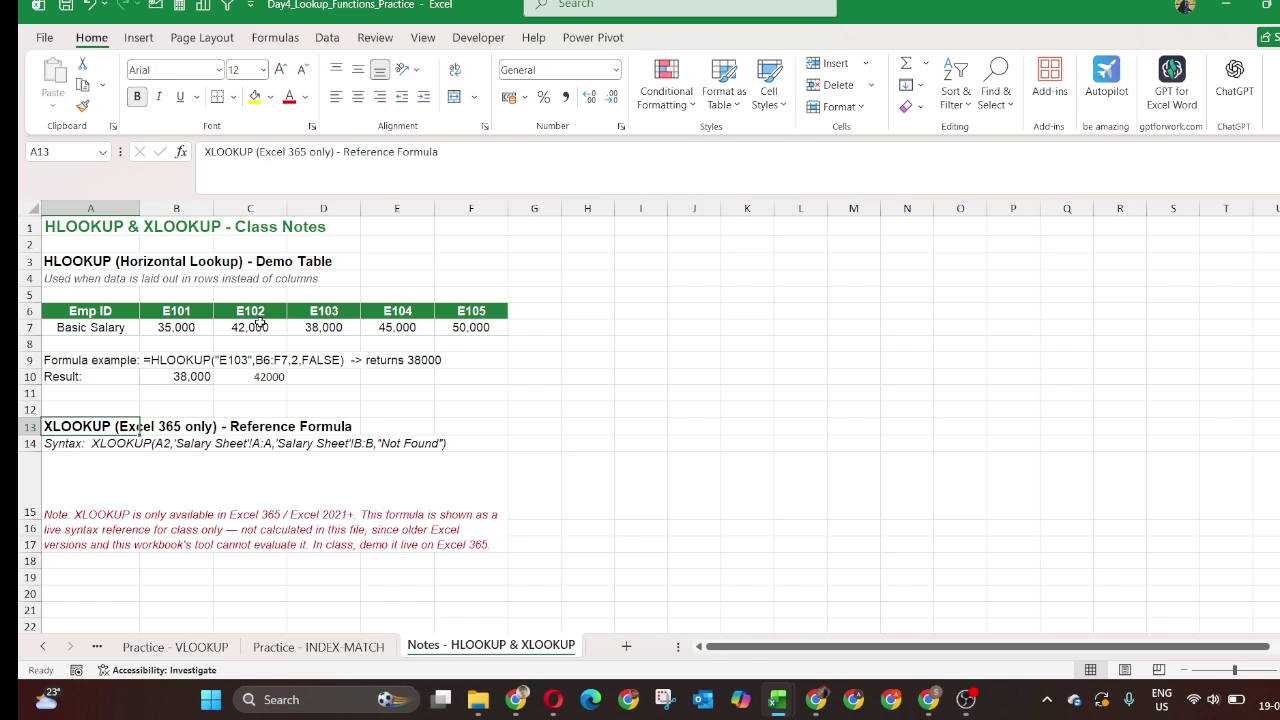